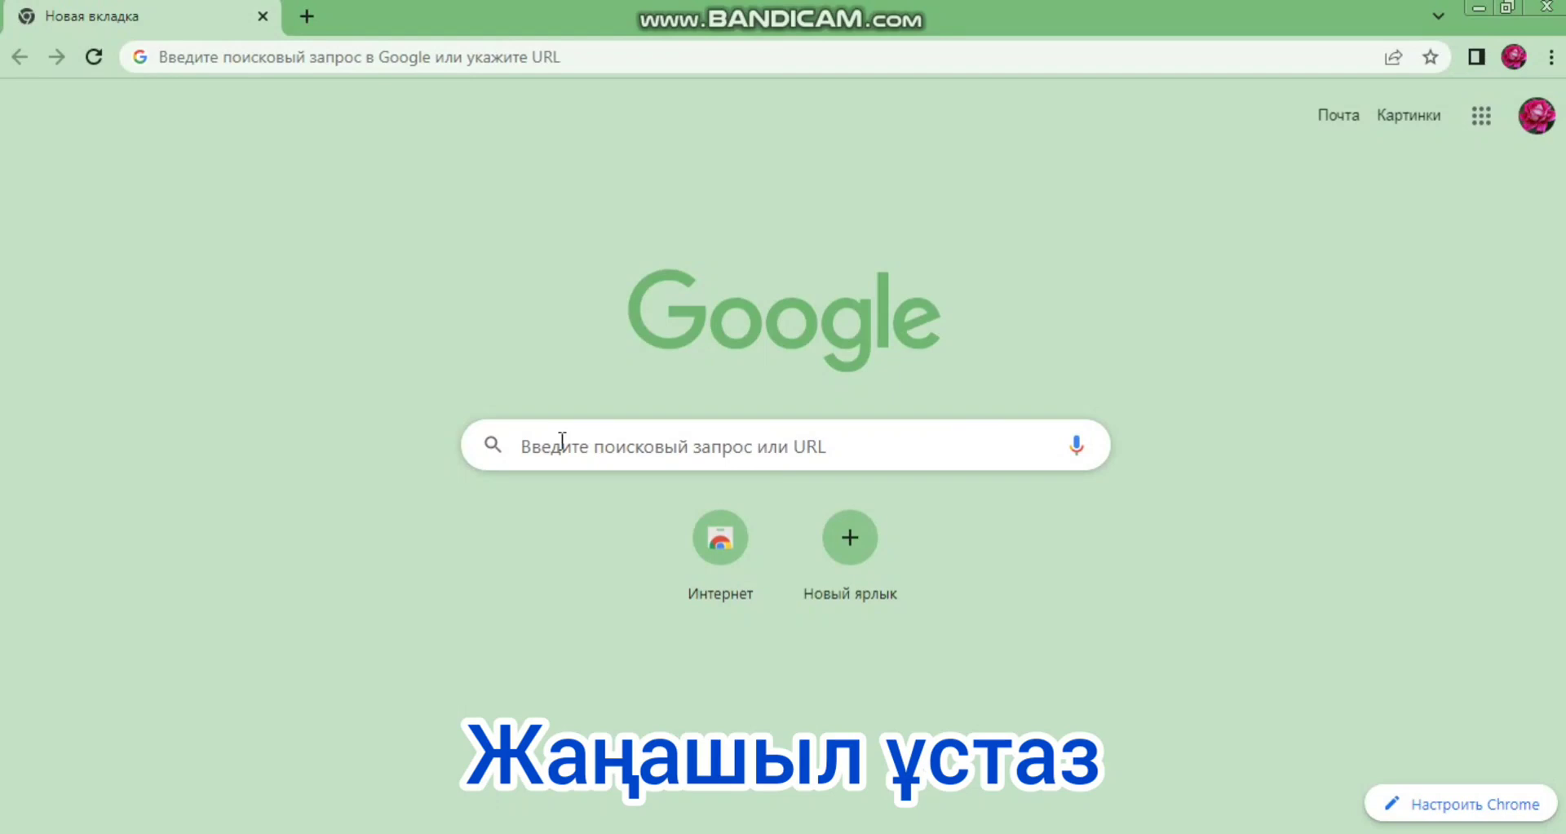
Step: Search Google for "hand animation скачать бесплатно" and download HandAnimation 64bit from the OpenSchool download page
click(563, 441)
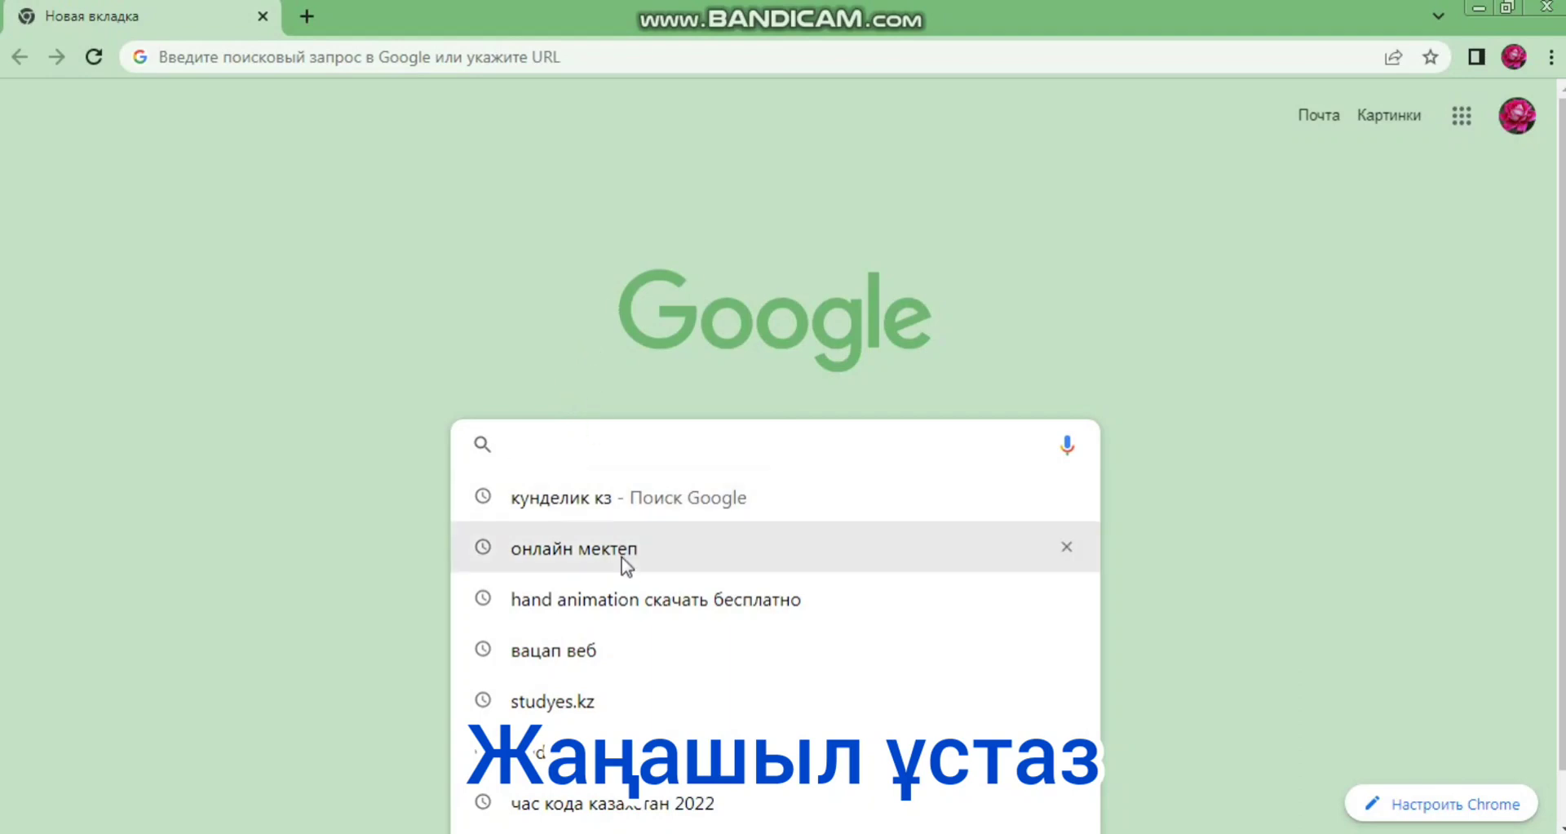
click(610, 604)
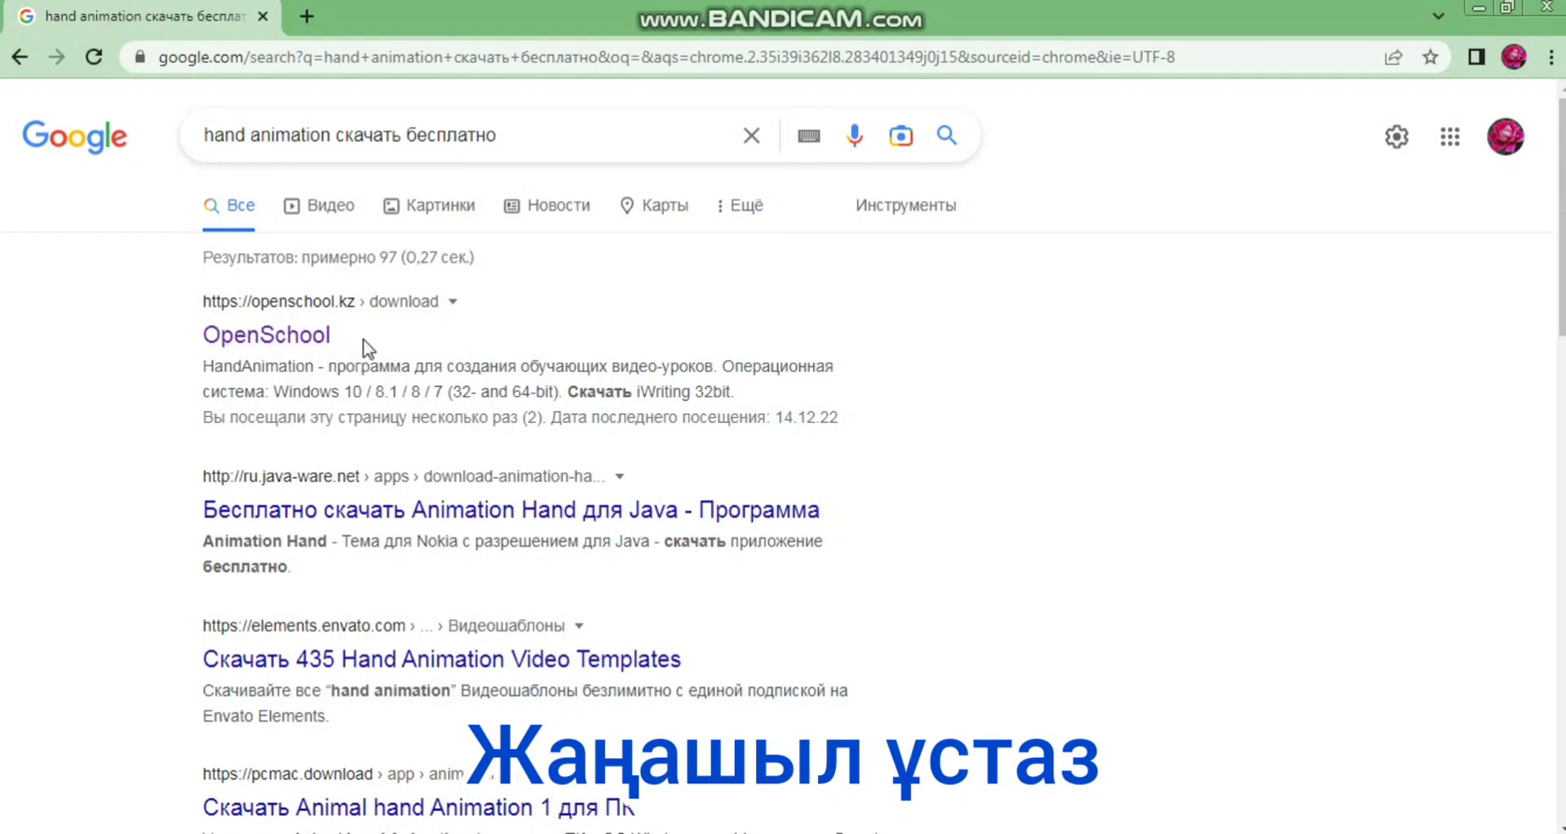
click(303, 339)
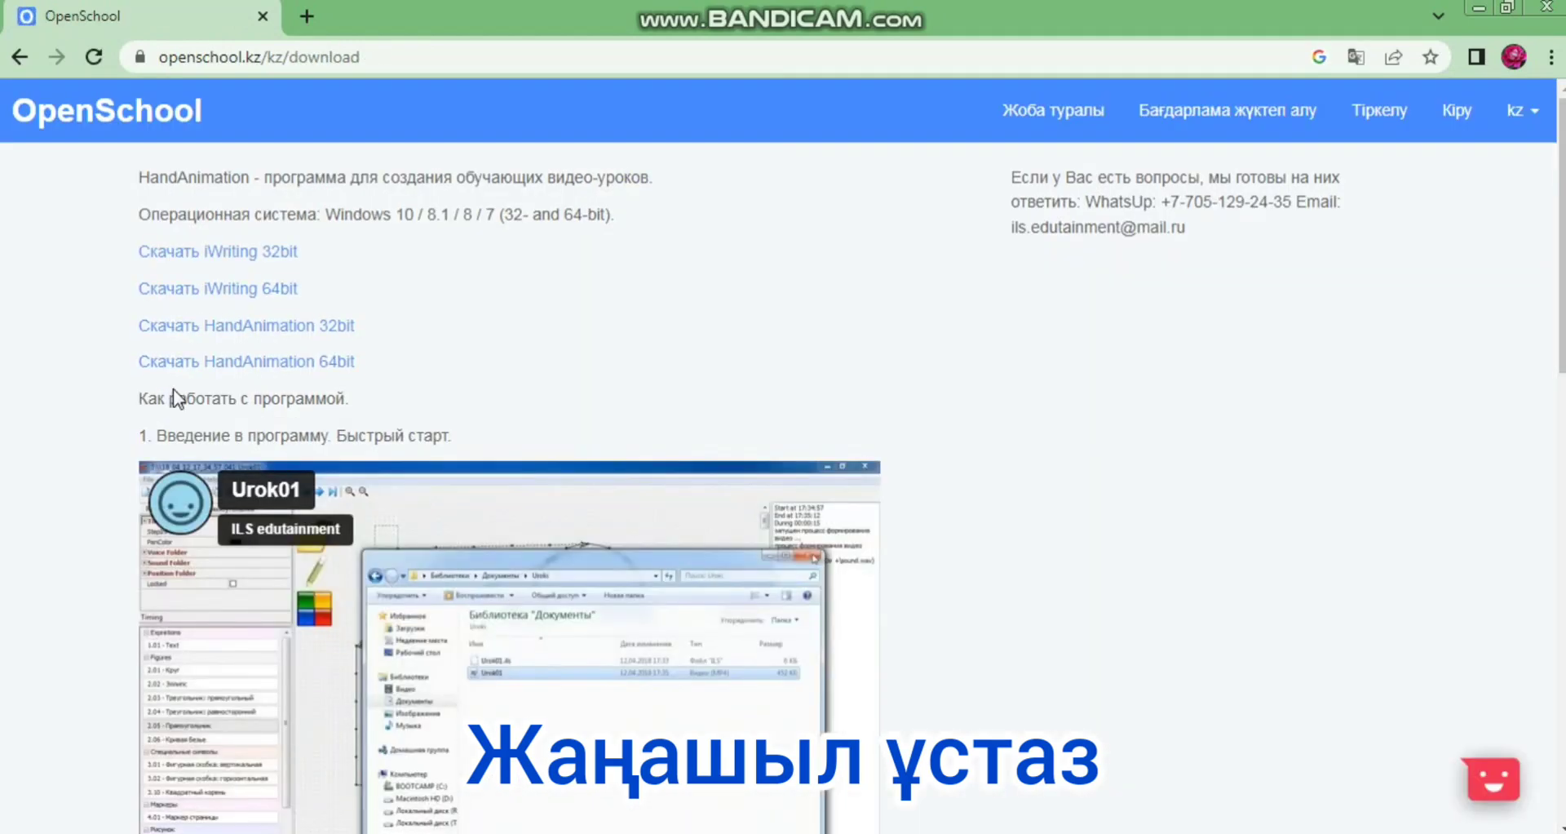
click(235, 363)
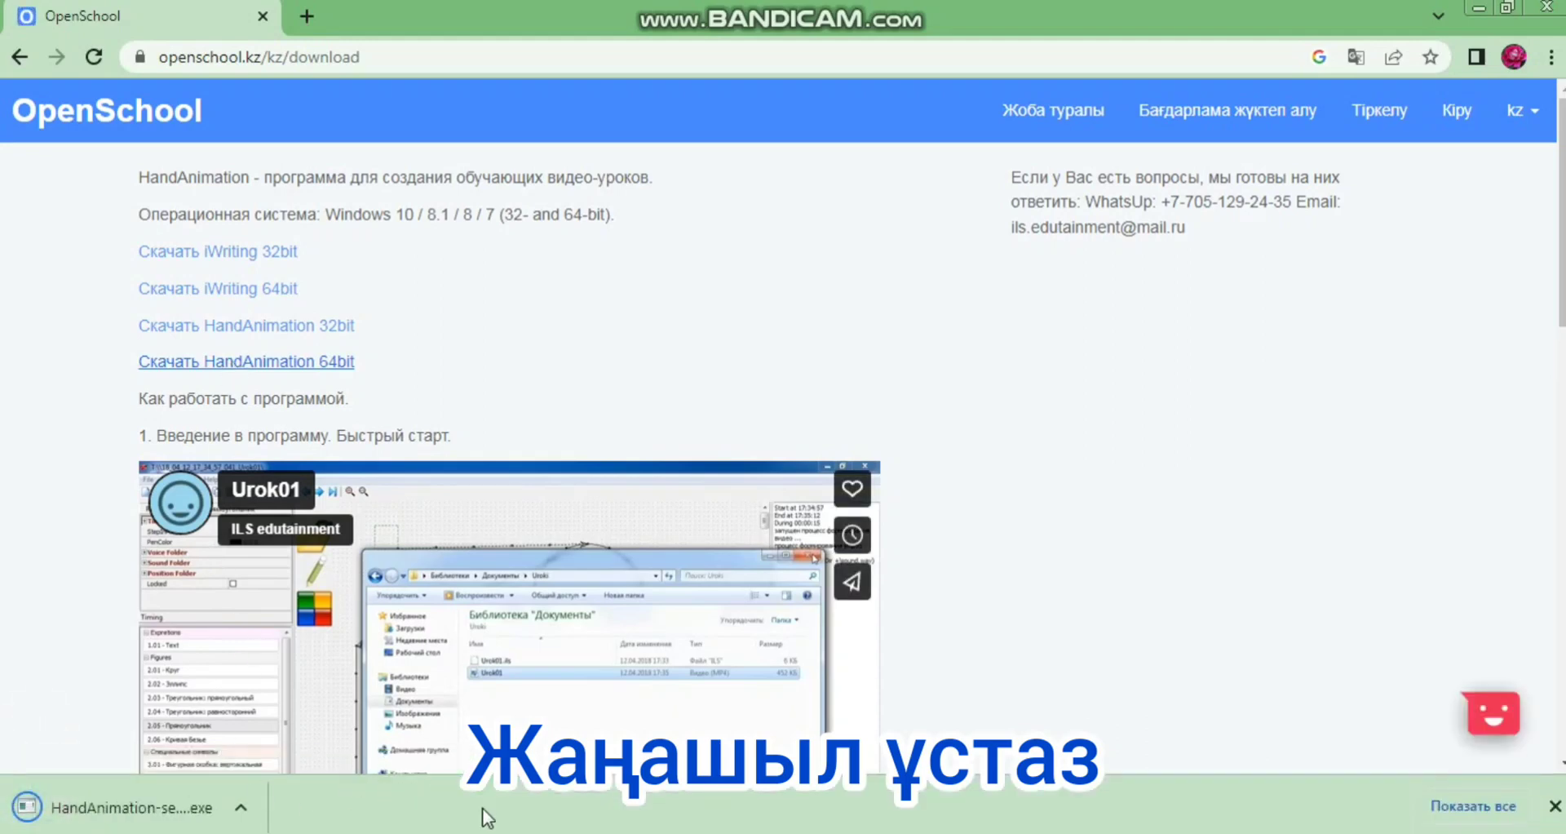
Step: Switch to the already running HandAnimation window with the Untitled project
click(546, 810)
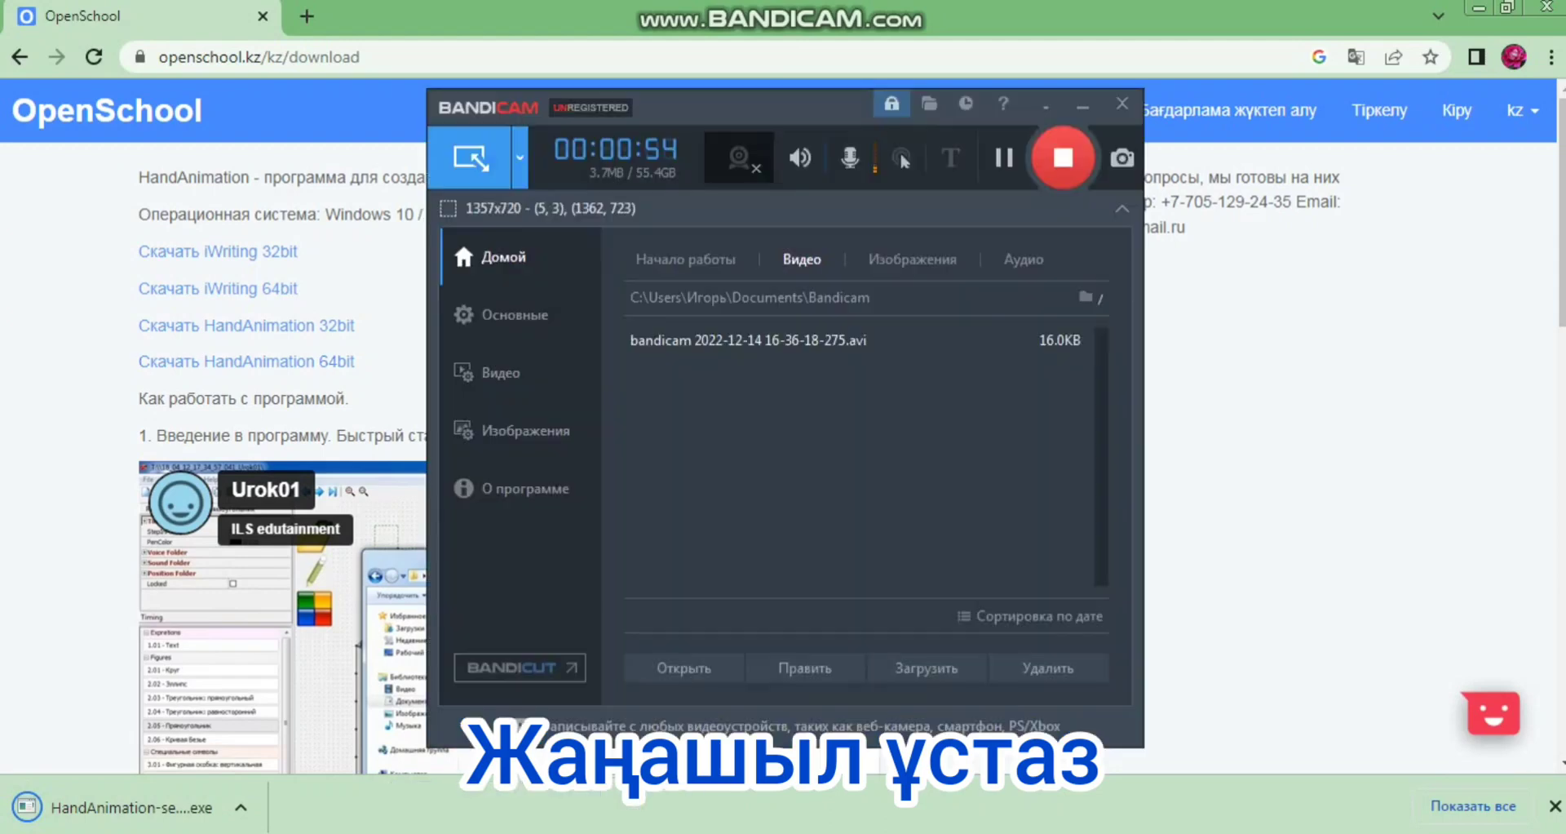
click(555, 833)
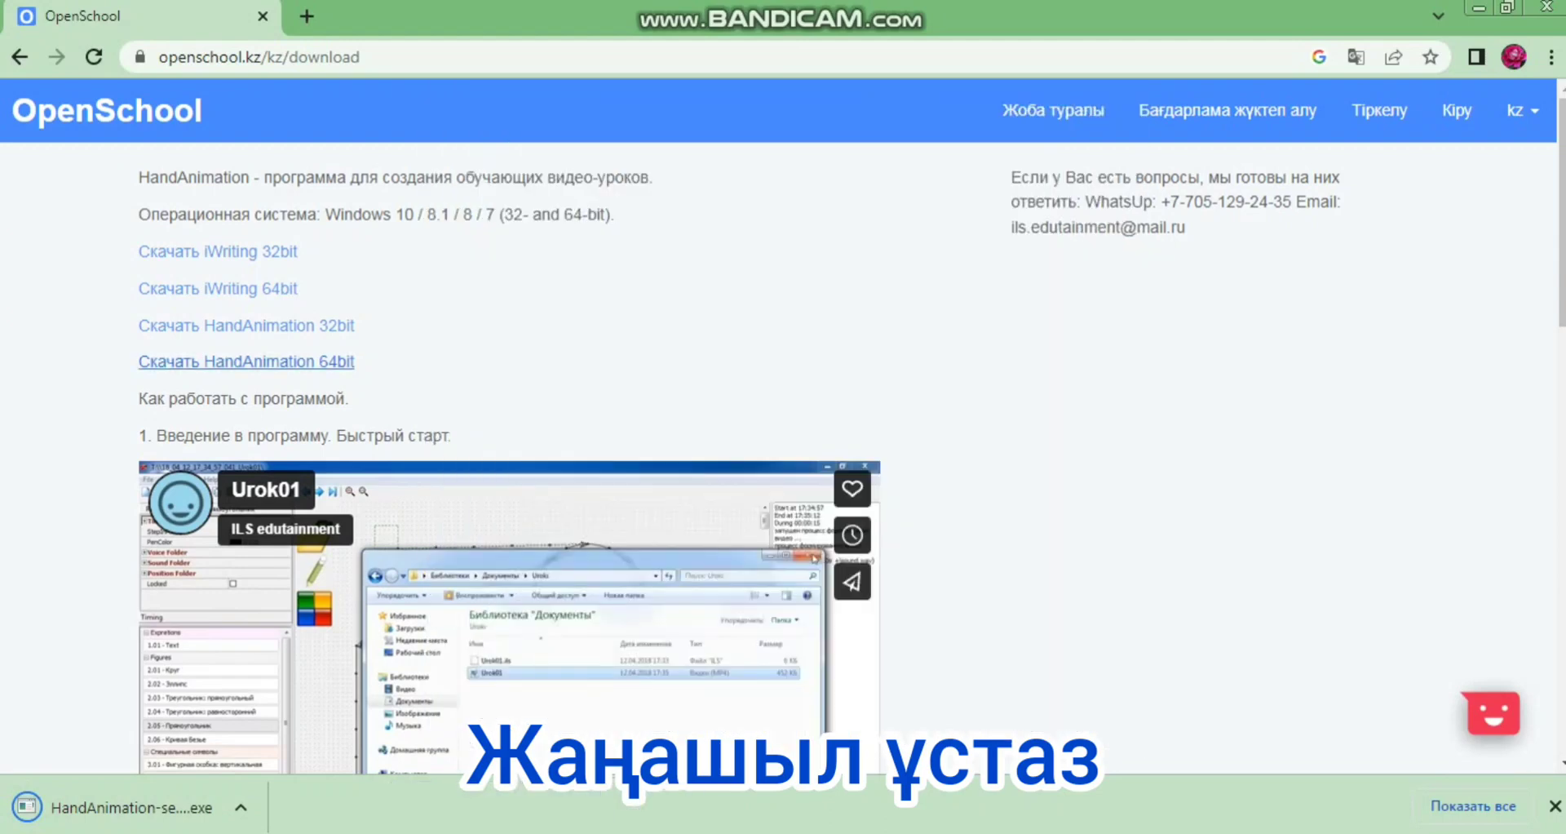
mouse_move(494, 833)
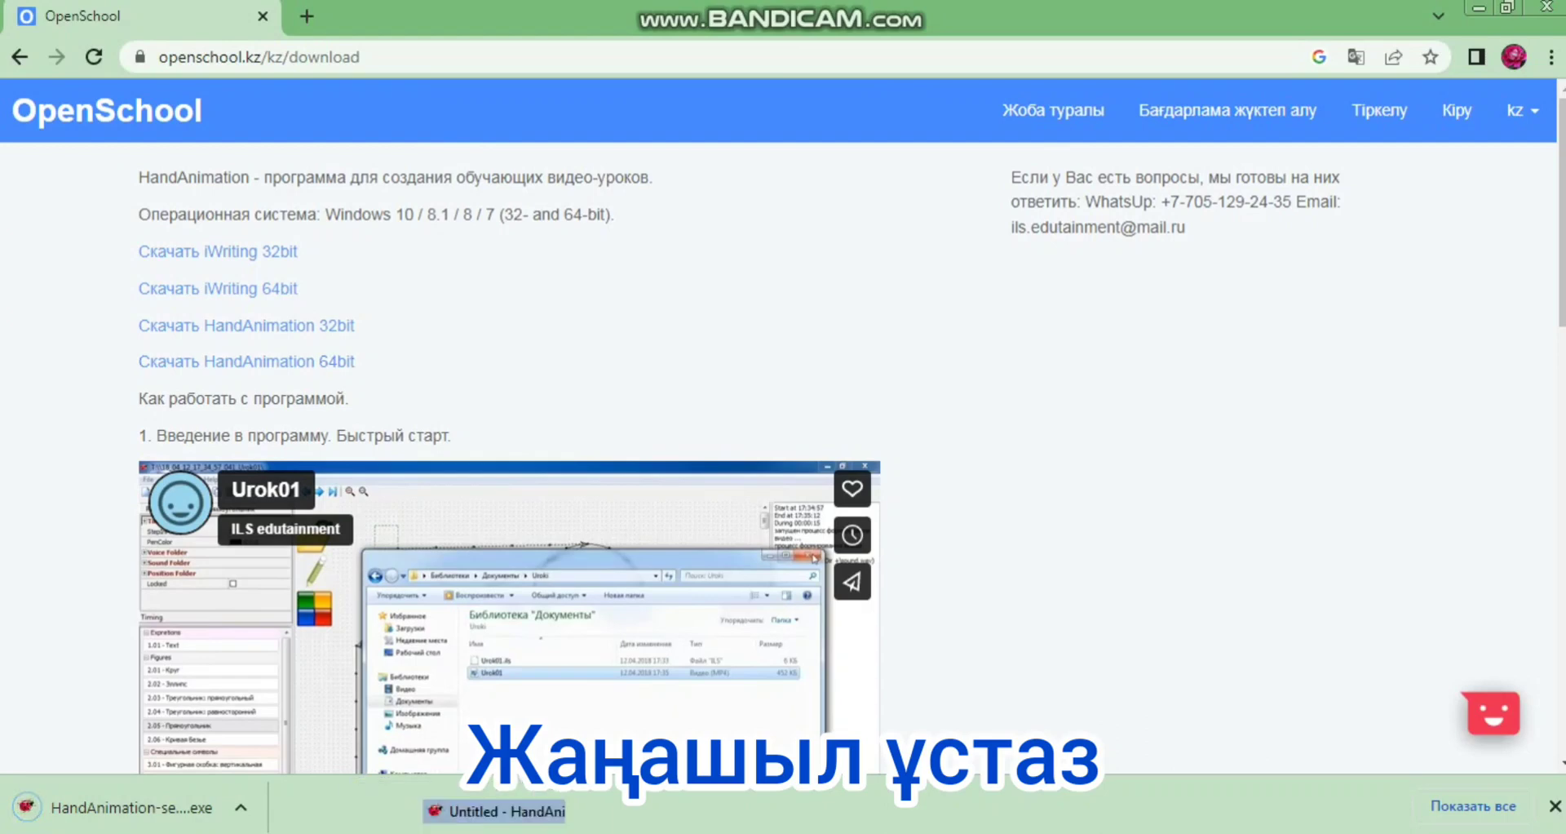
click(508, 809)
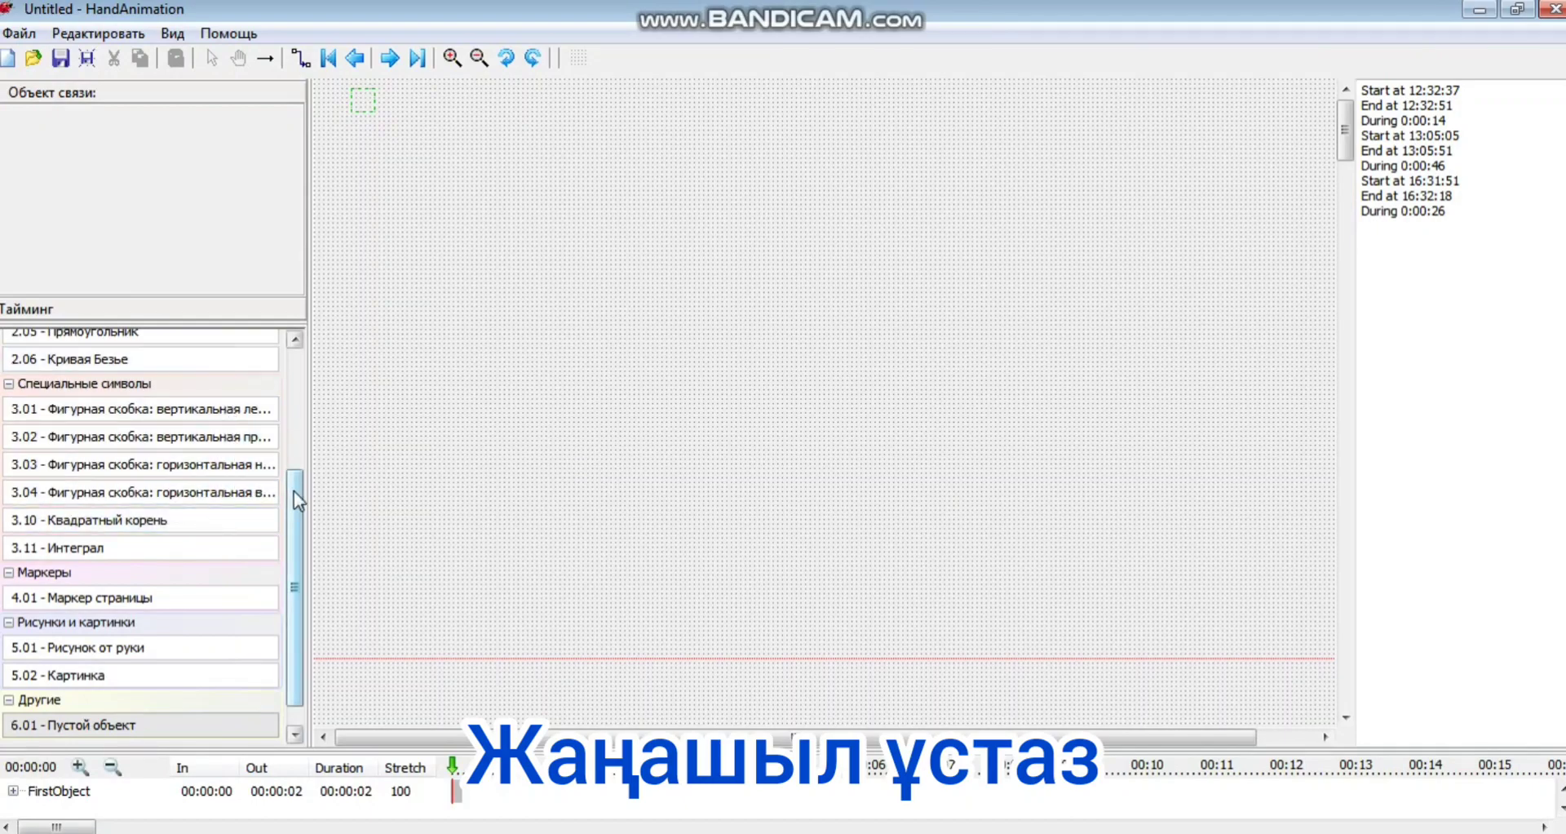
Step: Place a text object near the upper-left area of the canvas and enter "Сабақтың тақырыбы:" in it
drag(294, 491, 297, 273)
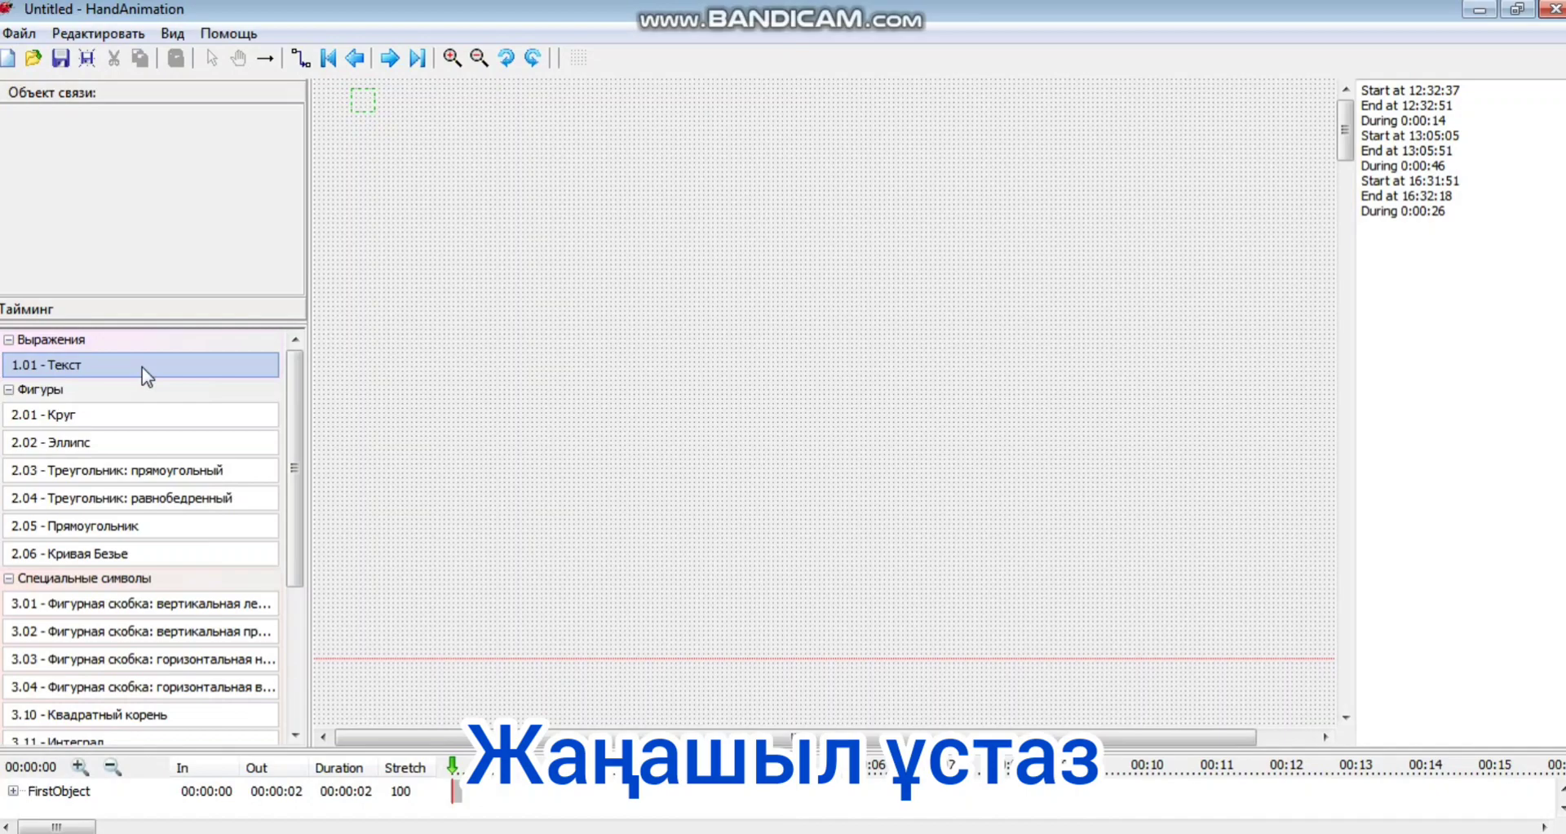
drag(142, 365, 431, 150)
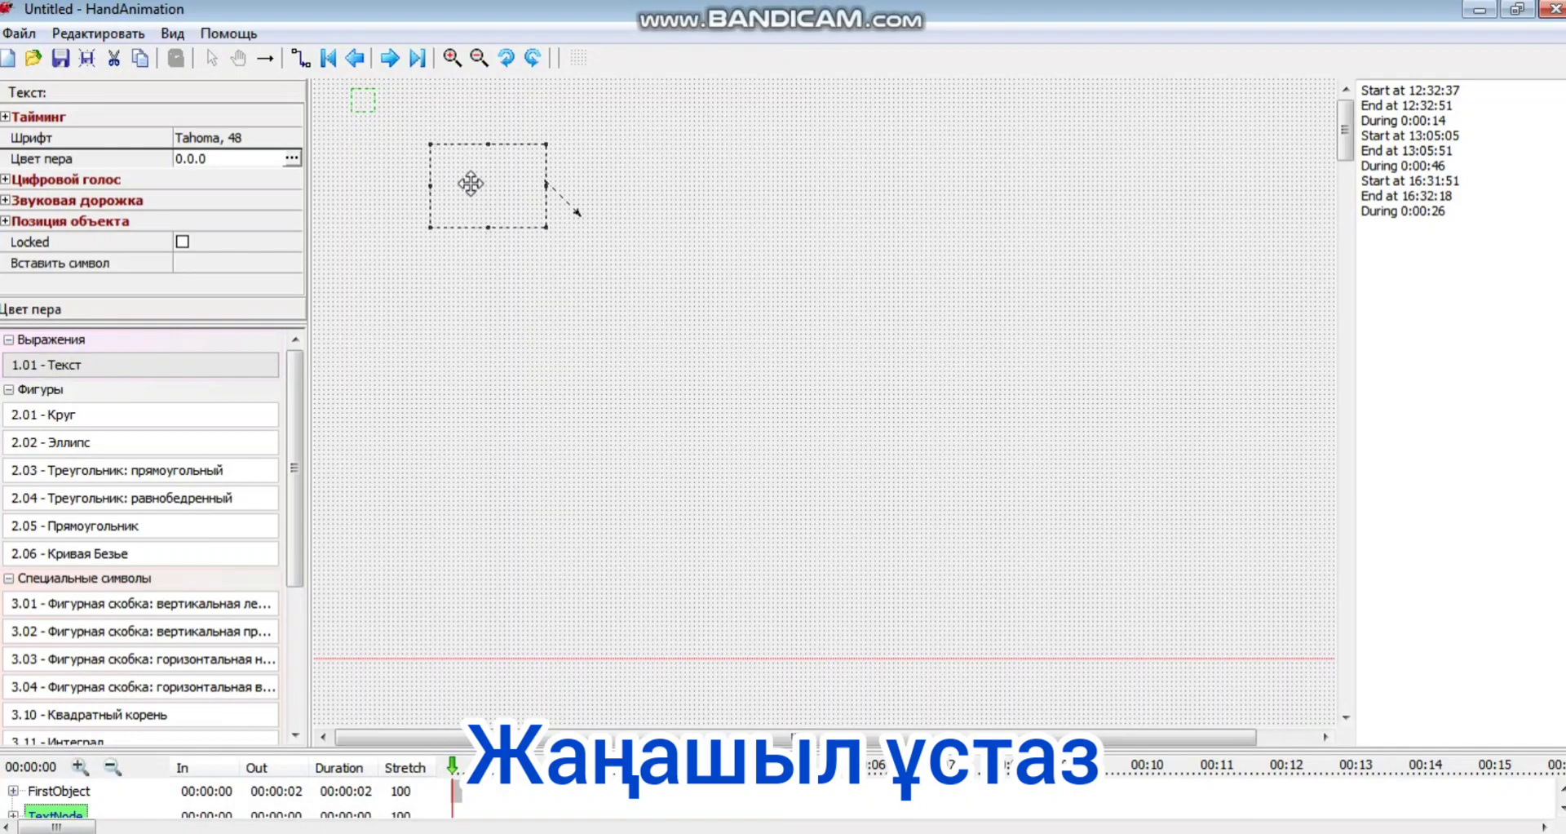
text(Саба)
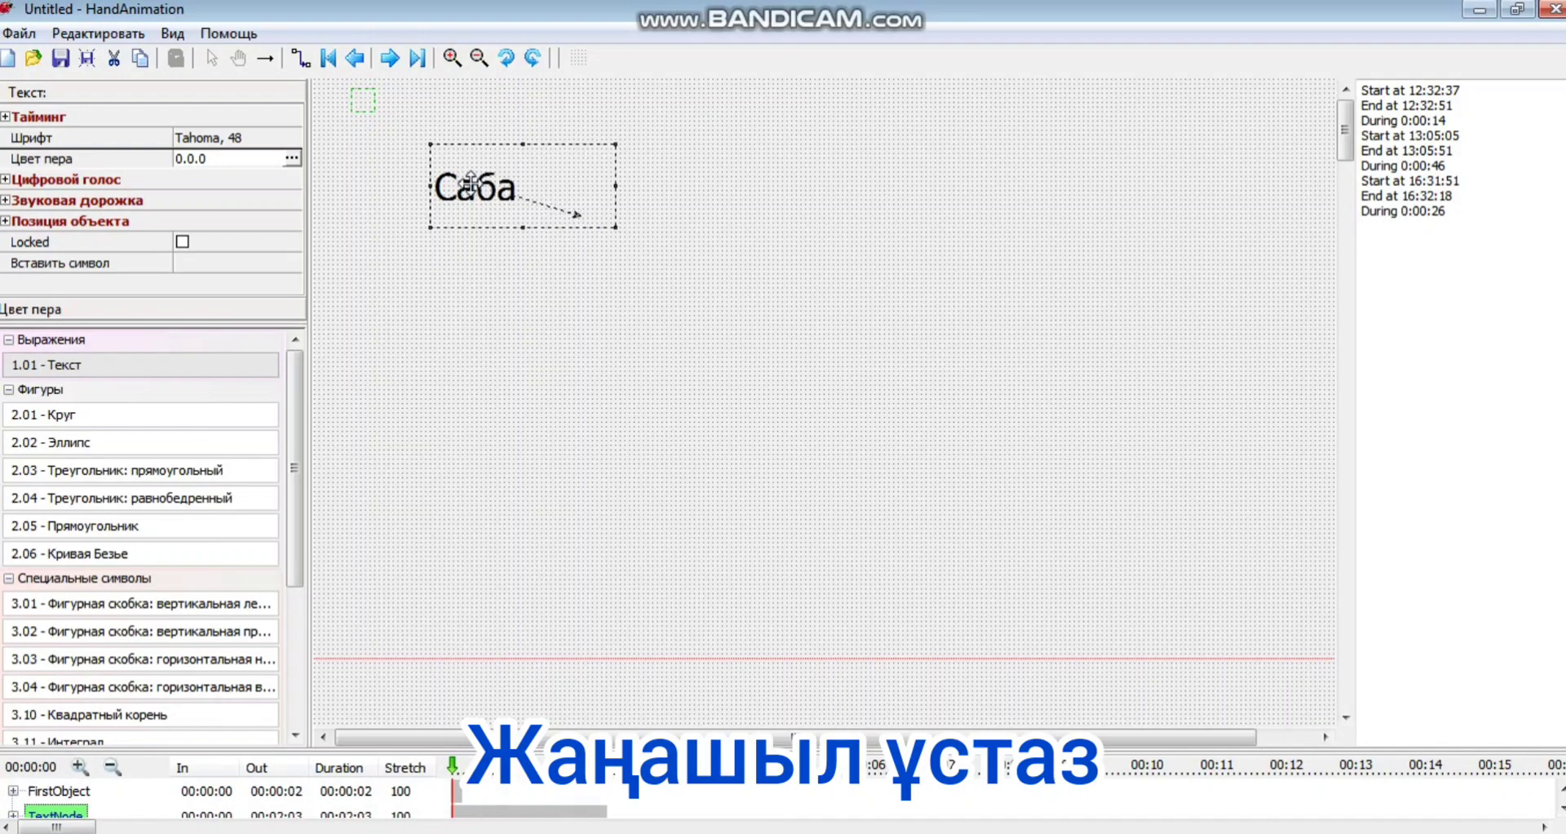
text(қты)
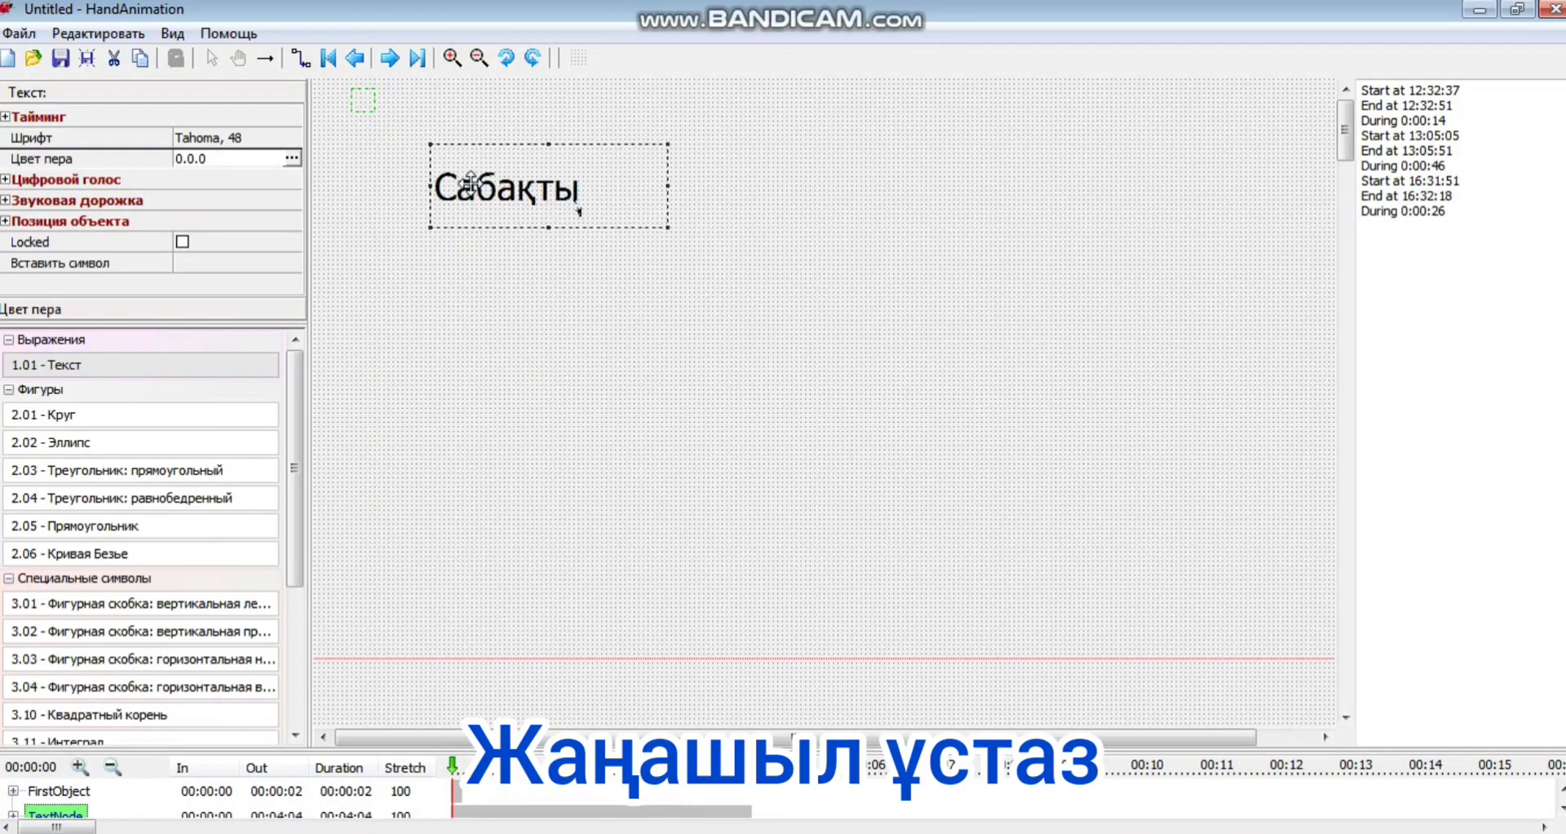
text(ғ)
key(BackSpace)
text(ң )
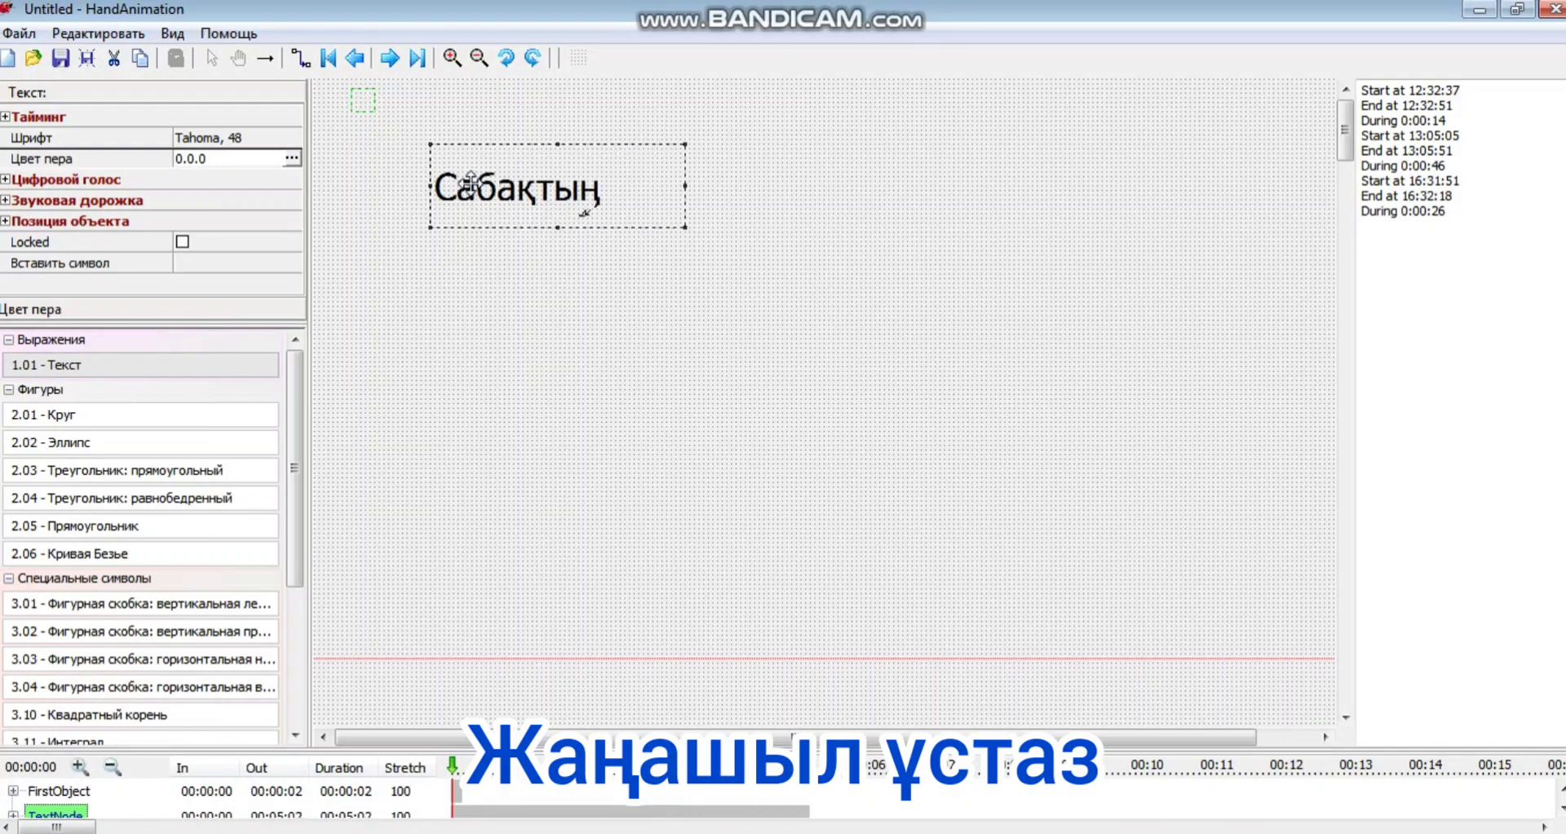
text(та)
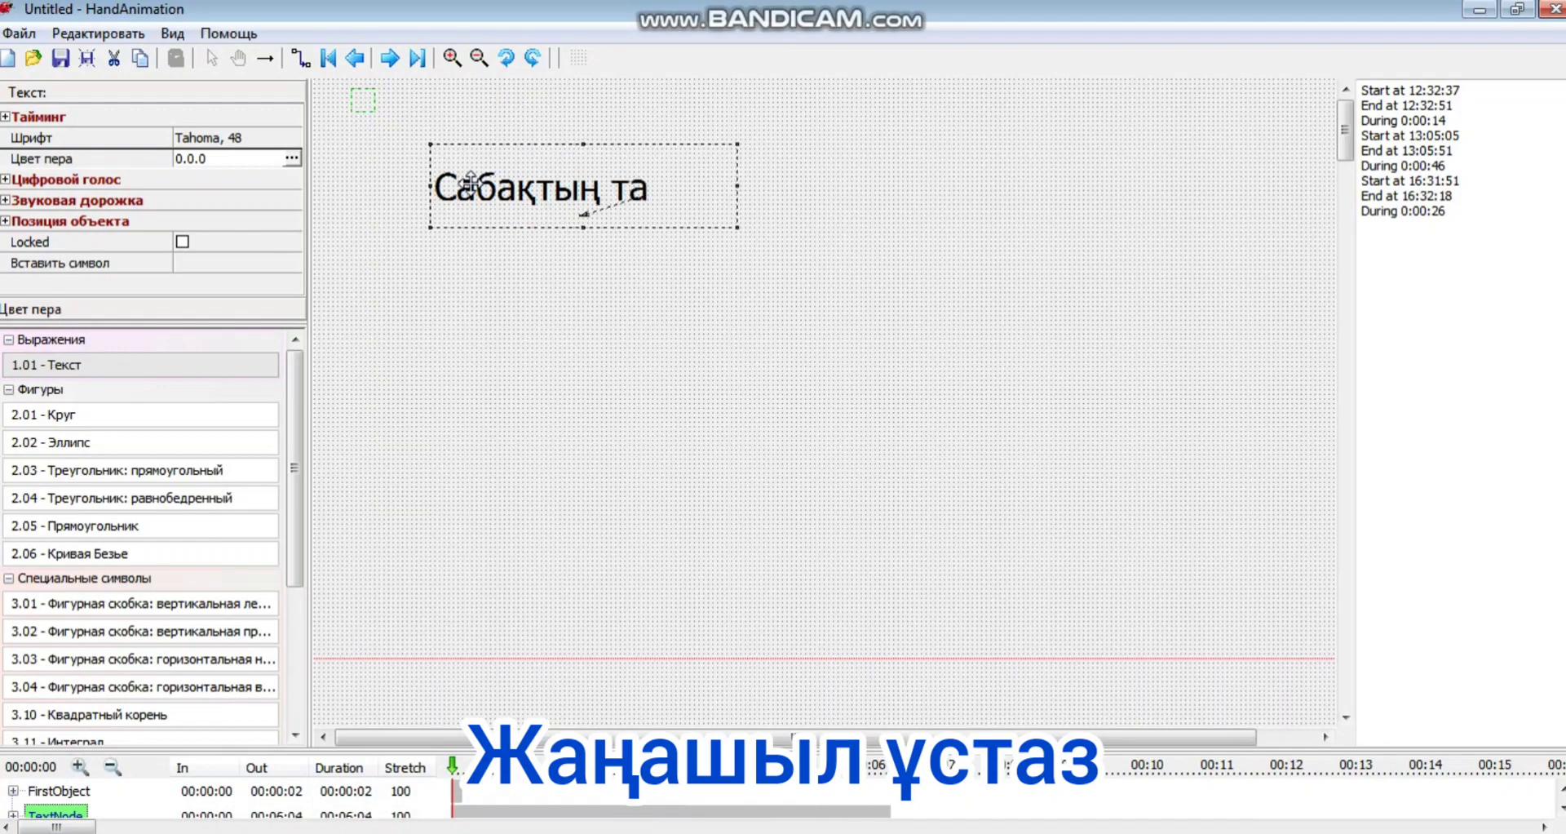
text(у)
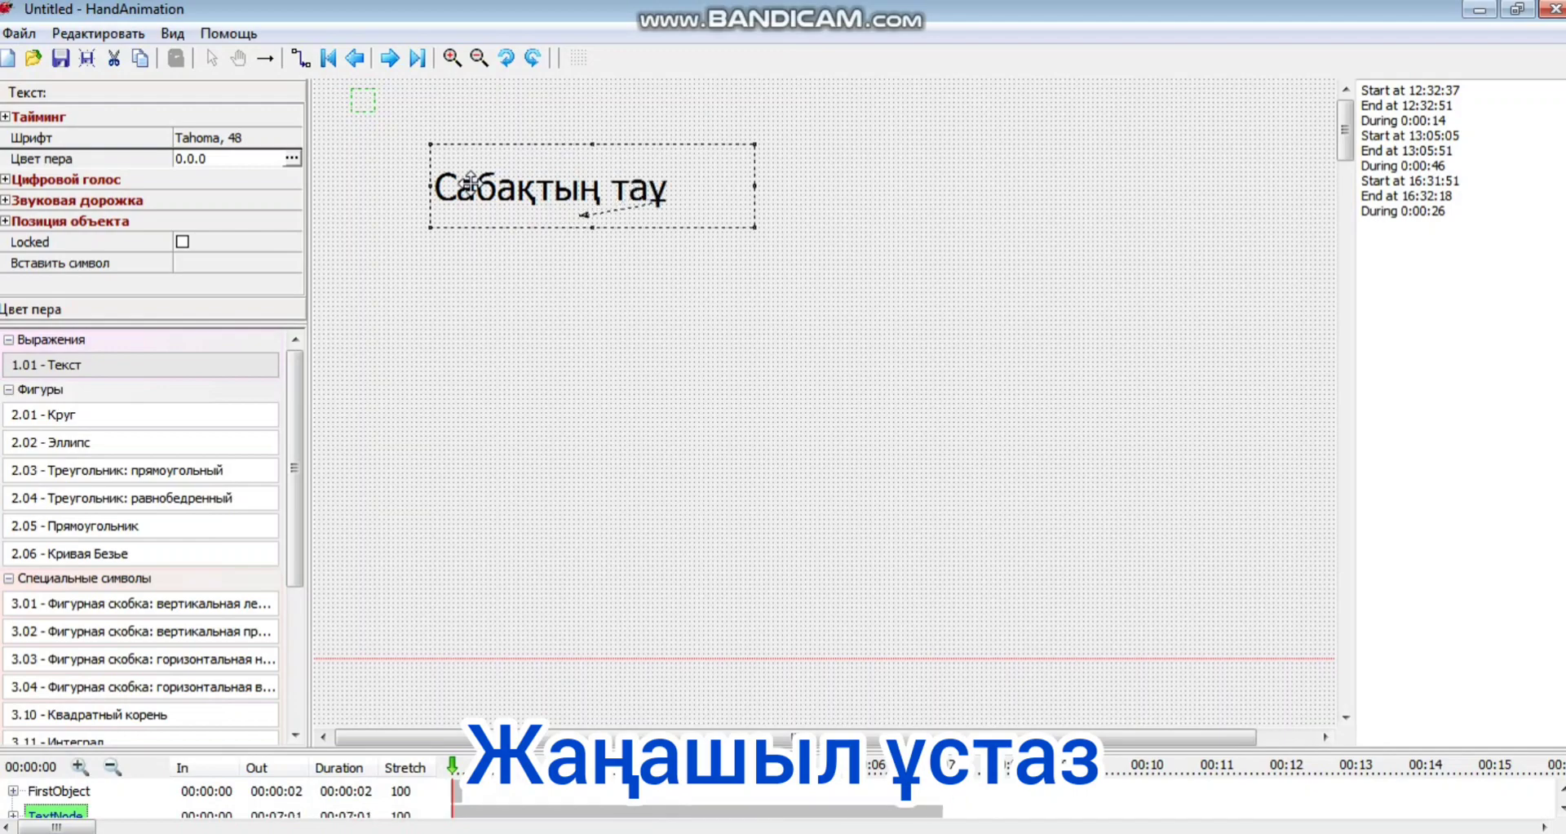
key(BackSpace)
text(қыры)
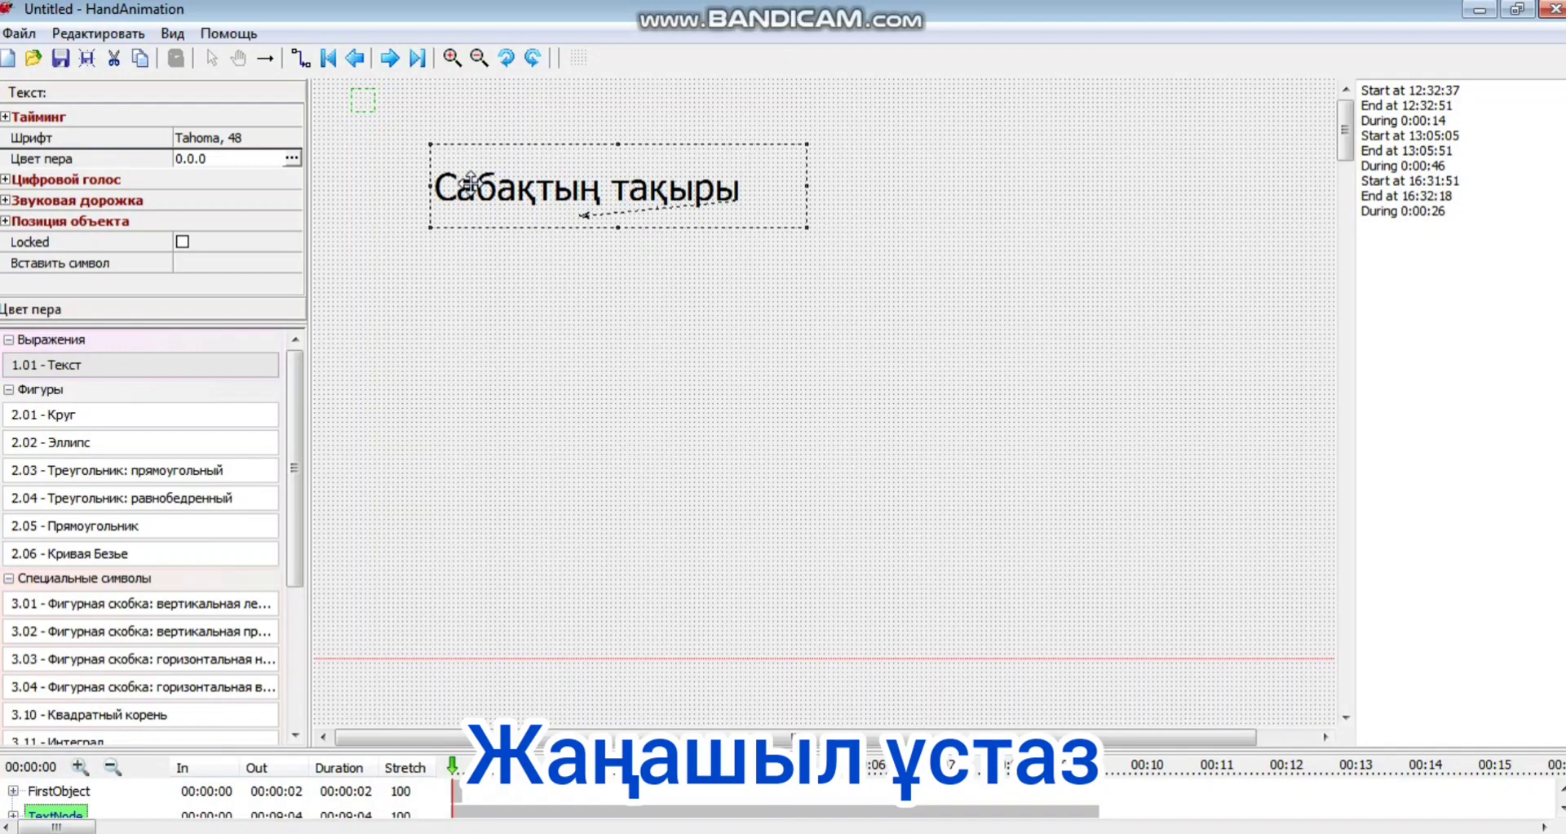
text(бы:)
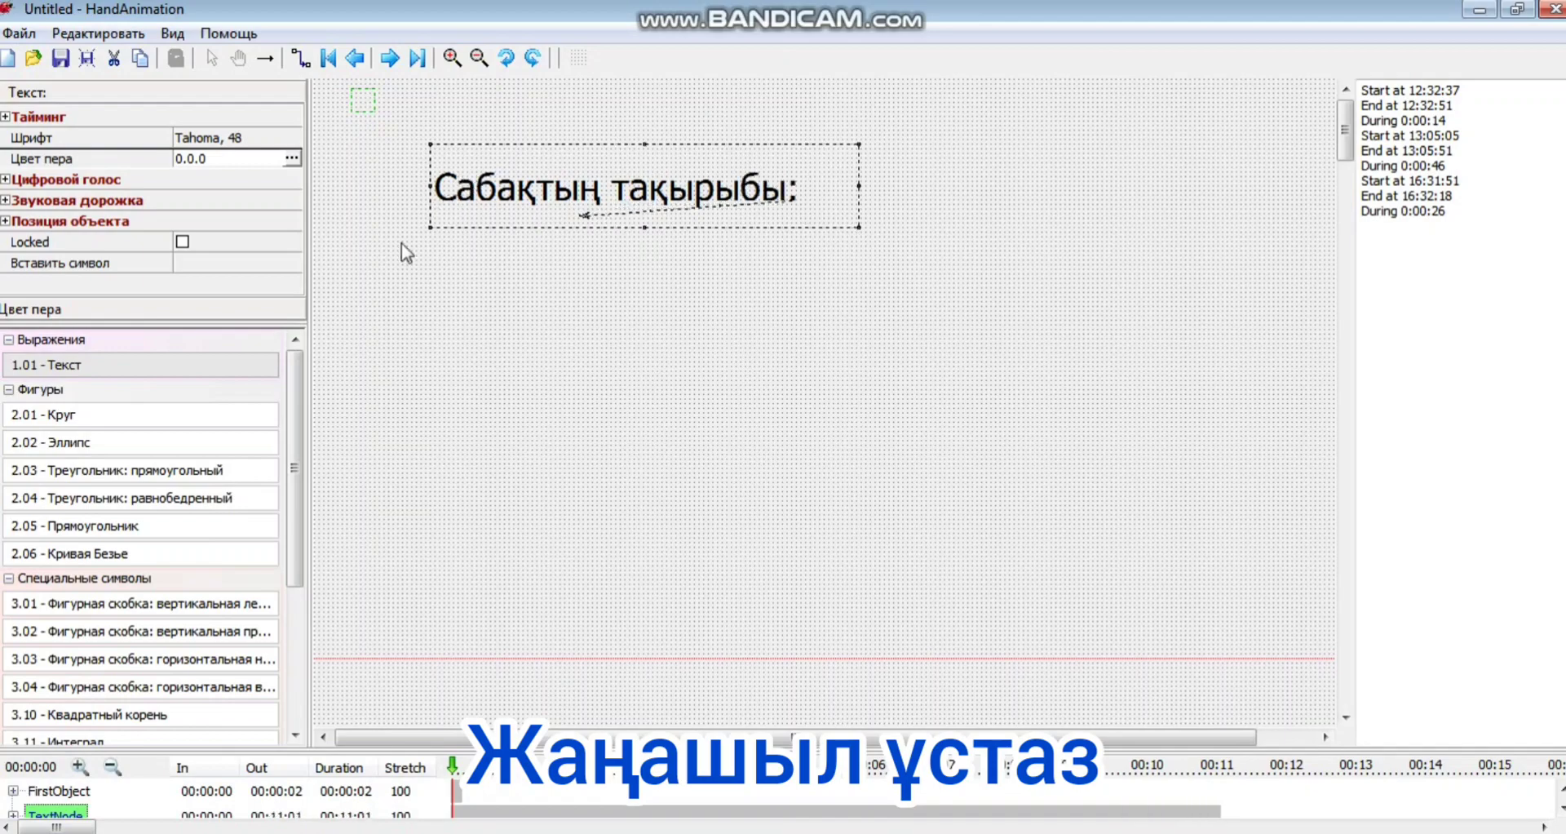
Step: Delete the dashed connector arrow attached to the "Сабақтың тақырыбы:" text
click(584, 273)
click(611, 215)
click(626, 221)
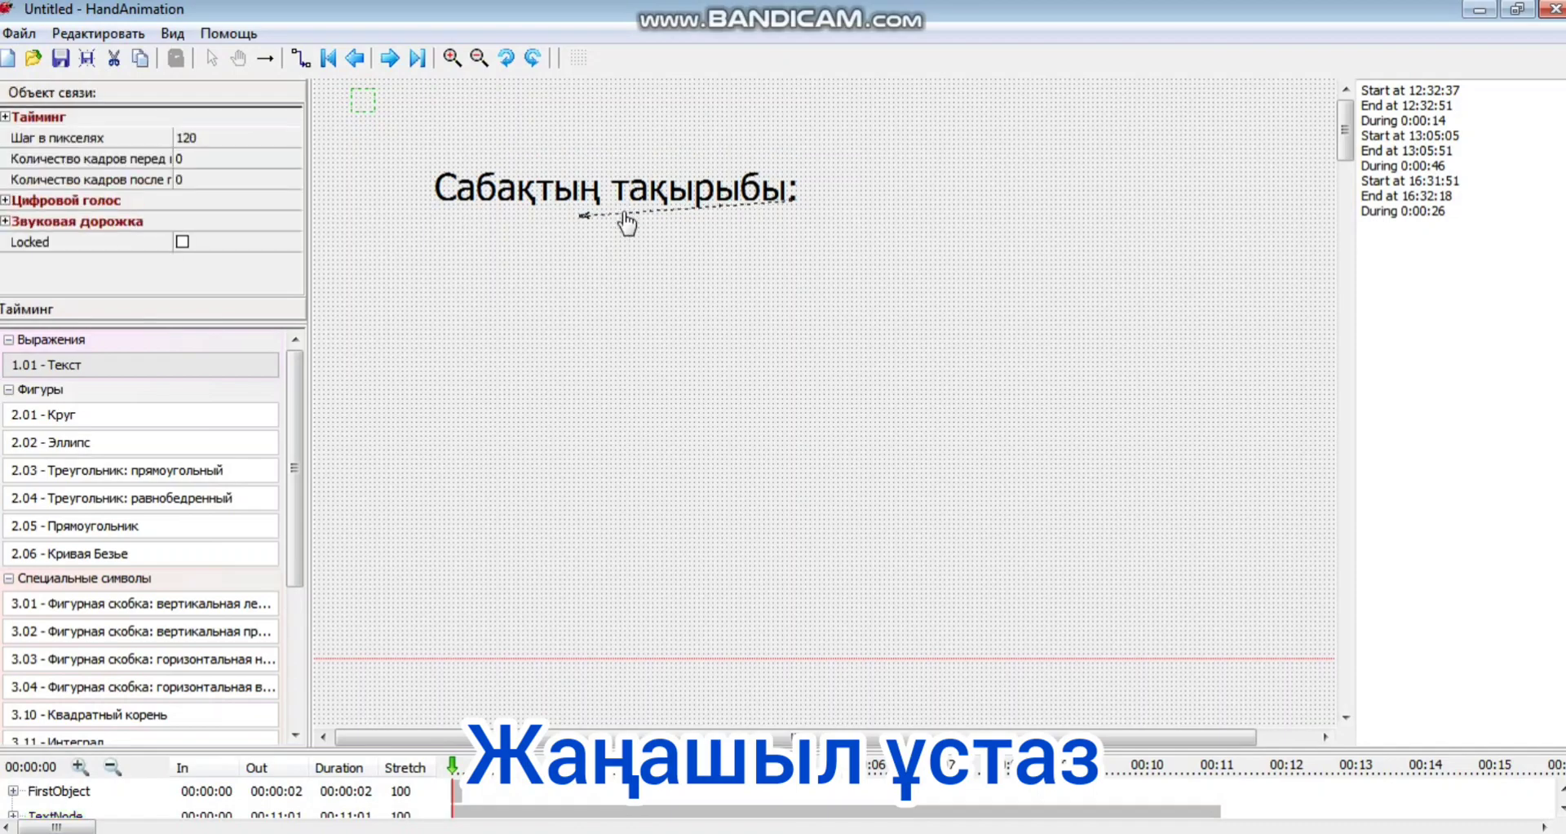
key(Delete)
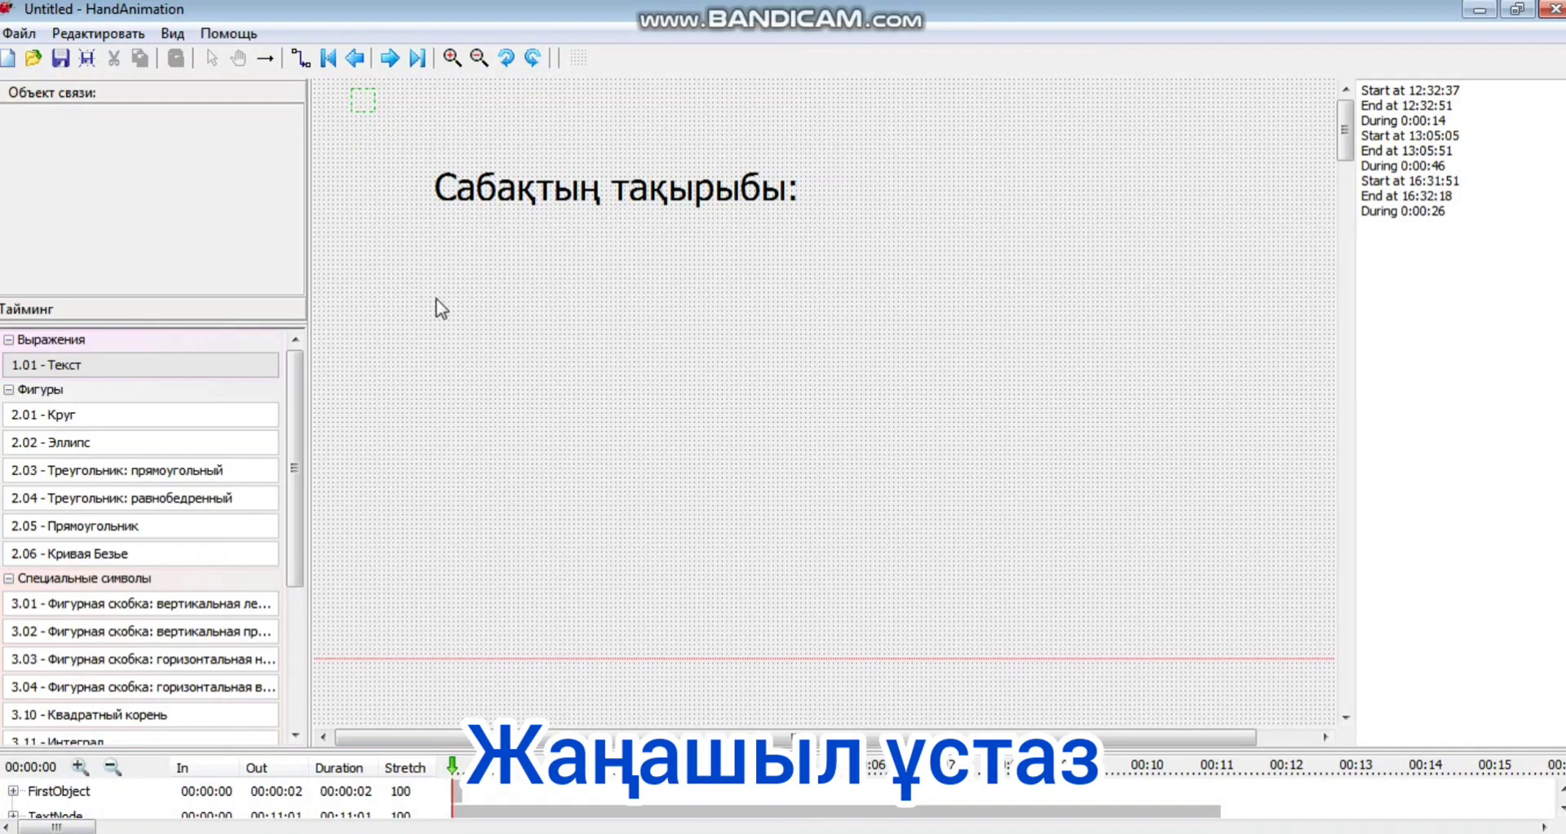
Step: Set the pen colour of the "Сабақтың тақырыбы:" text to blue (0.0.255) and deselect it
click(512, 193)
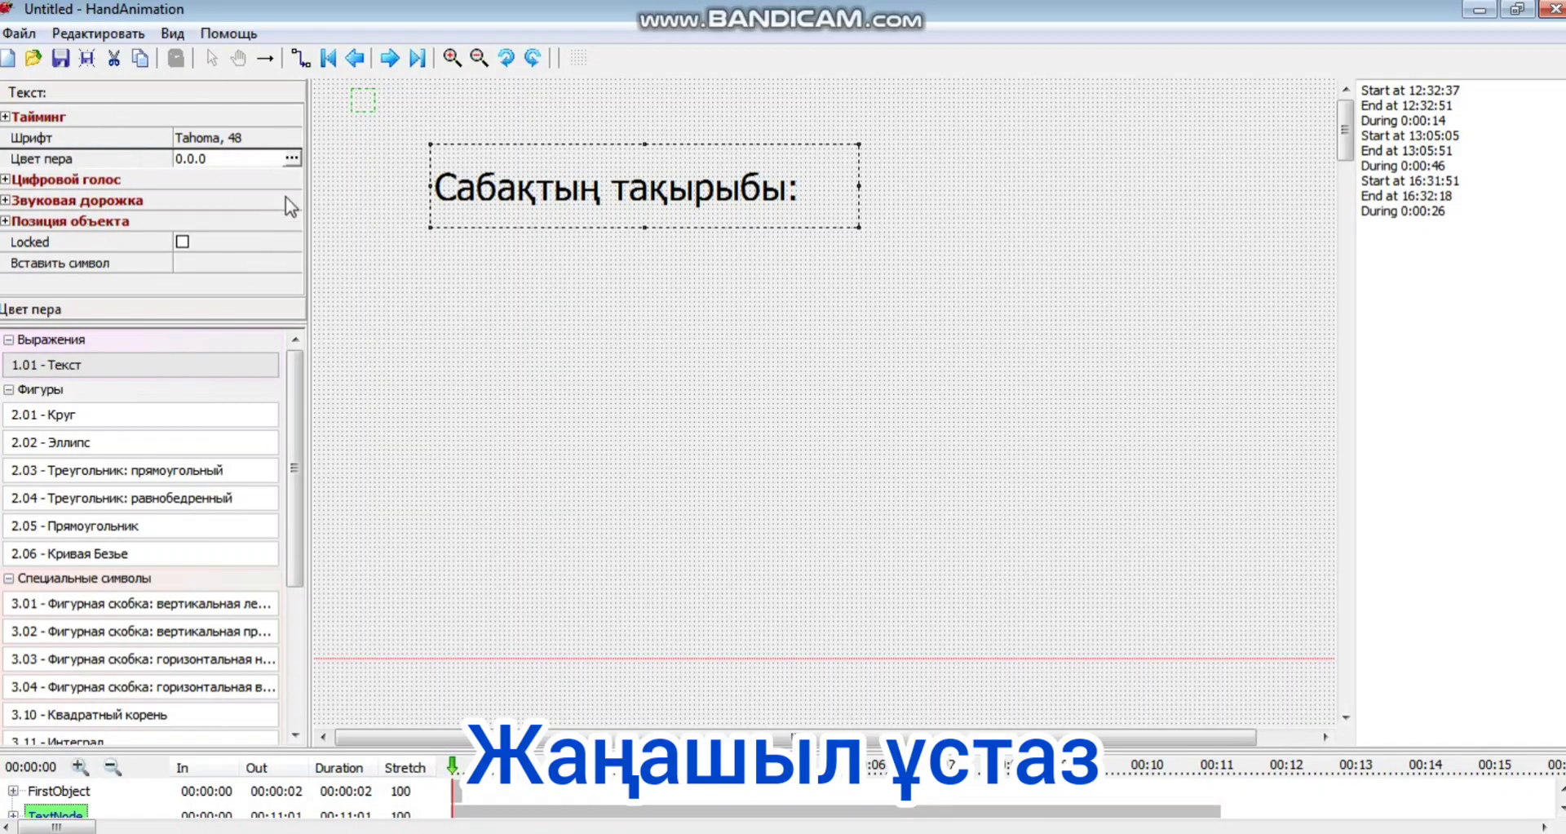
click(273, 137)
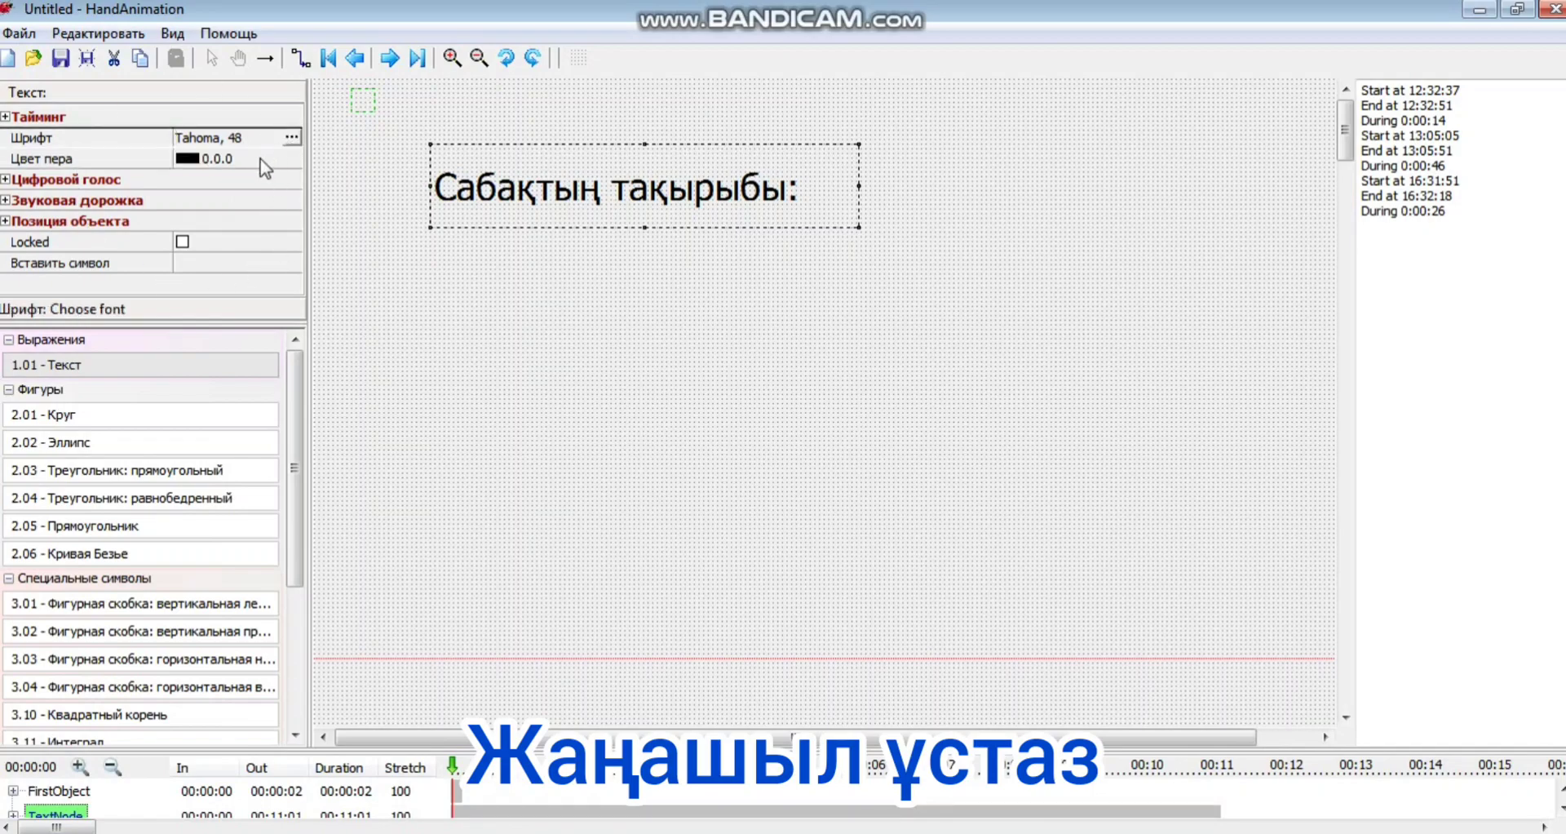
click(261, 158)
click(291, 161)
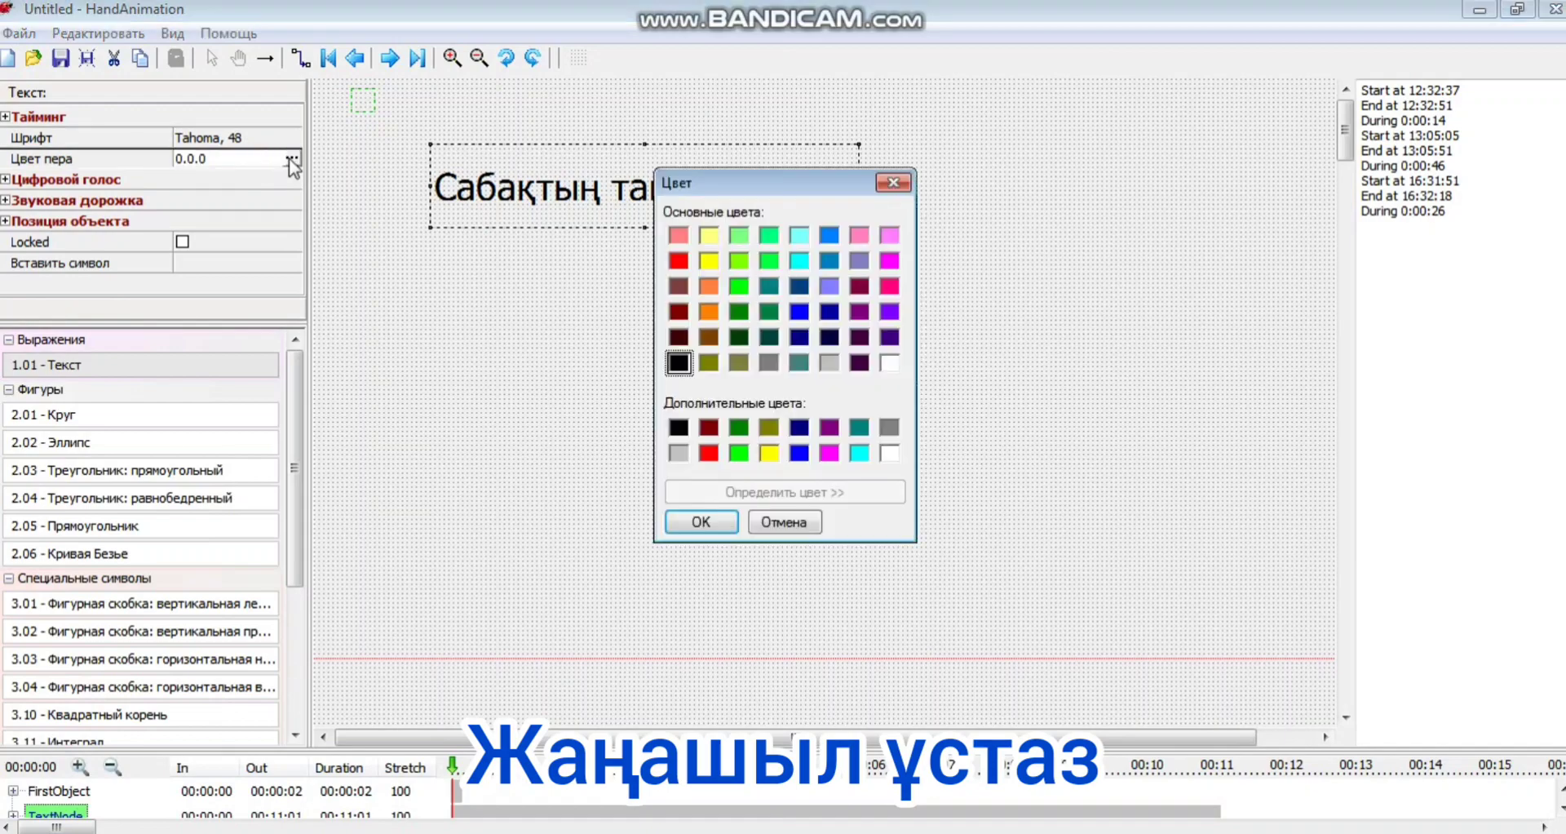
click(797, 313)
click(701, 521)
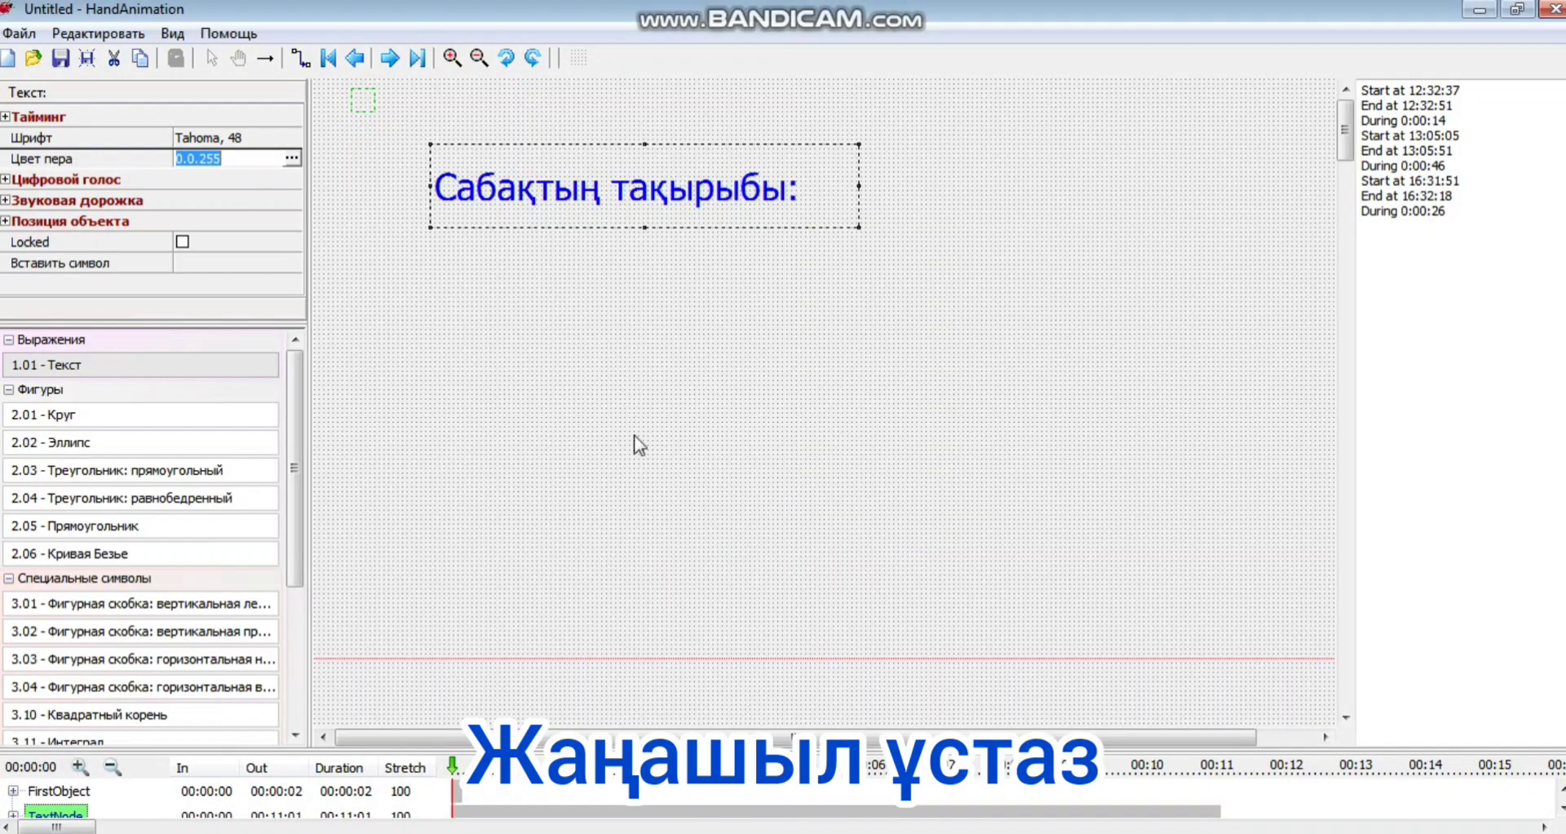
click(457, 269)
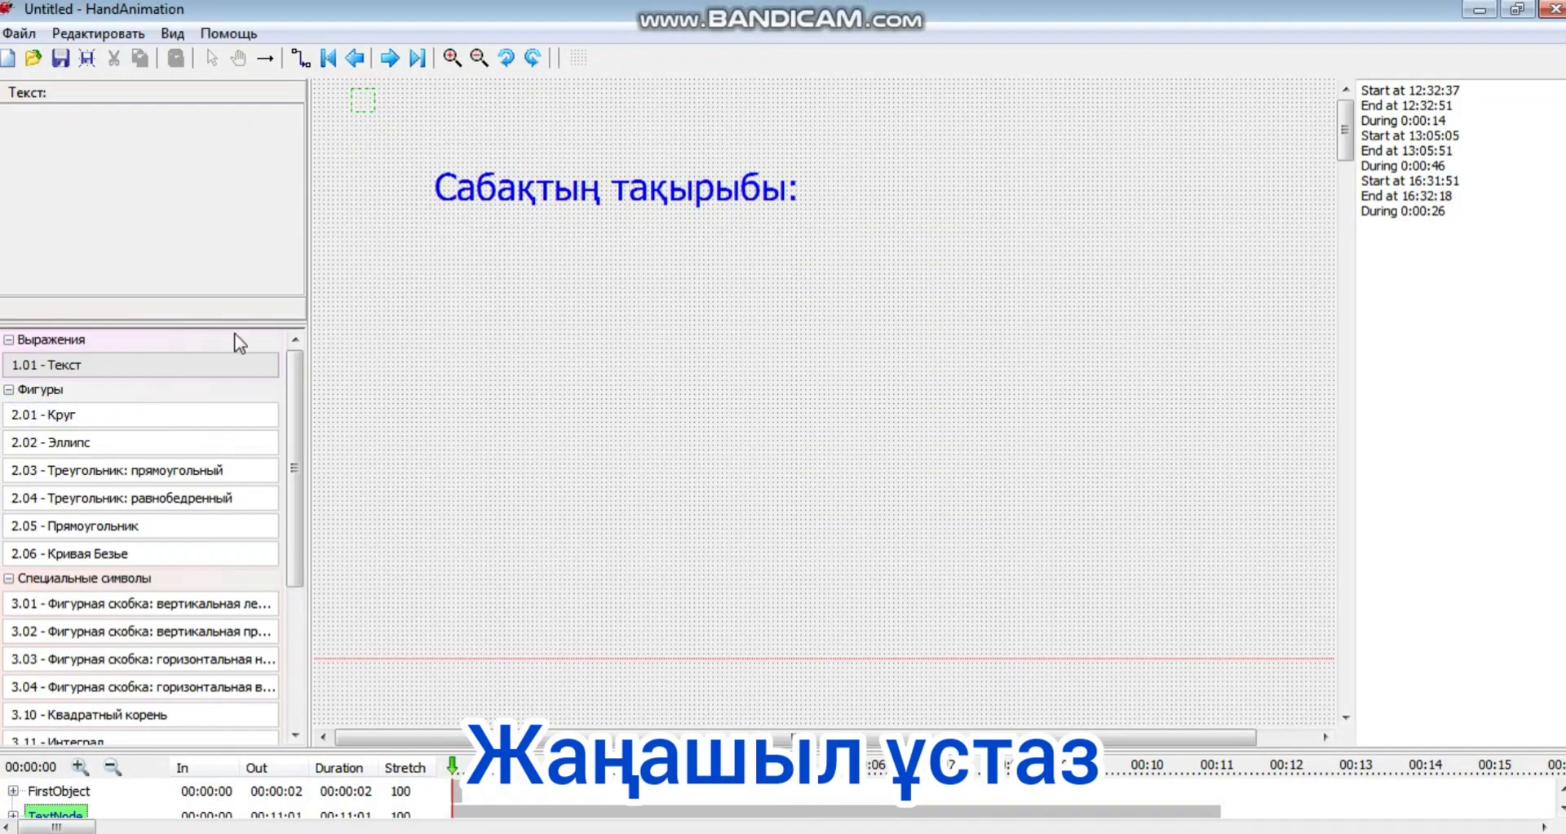
Step: Add a second text object below the heading reading "Компьютерлік графика"
click(145, 364)
click(420, 254)
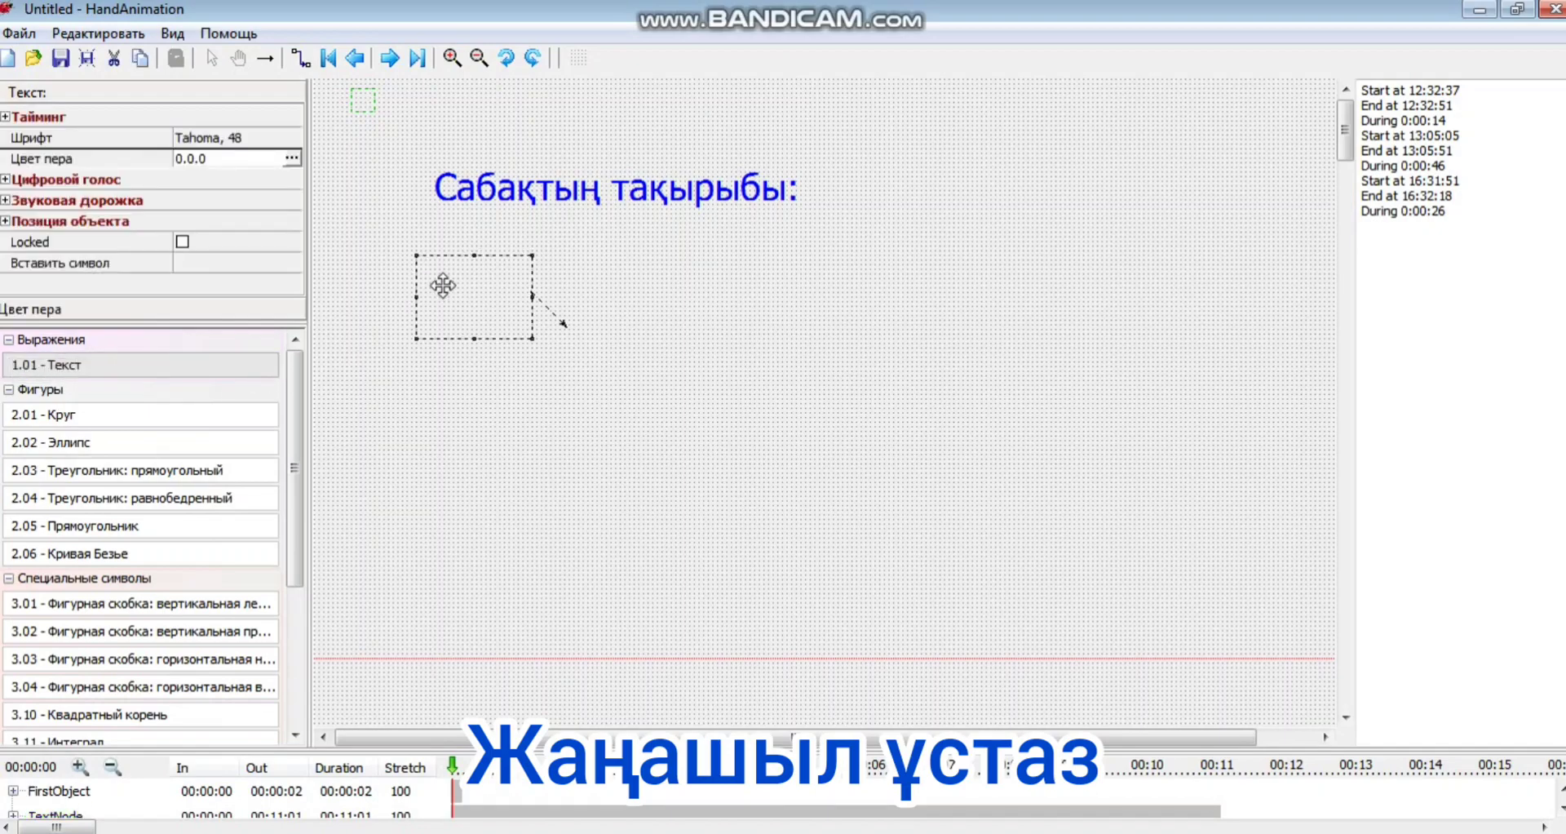
text(Компью)
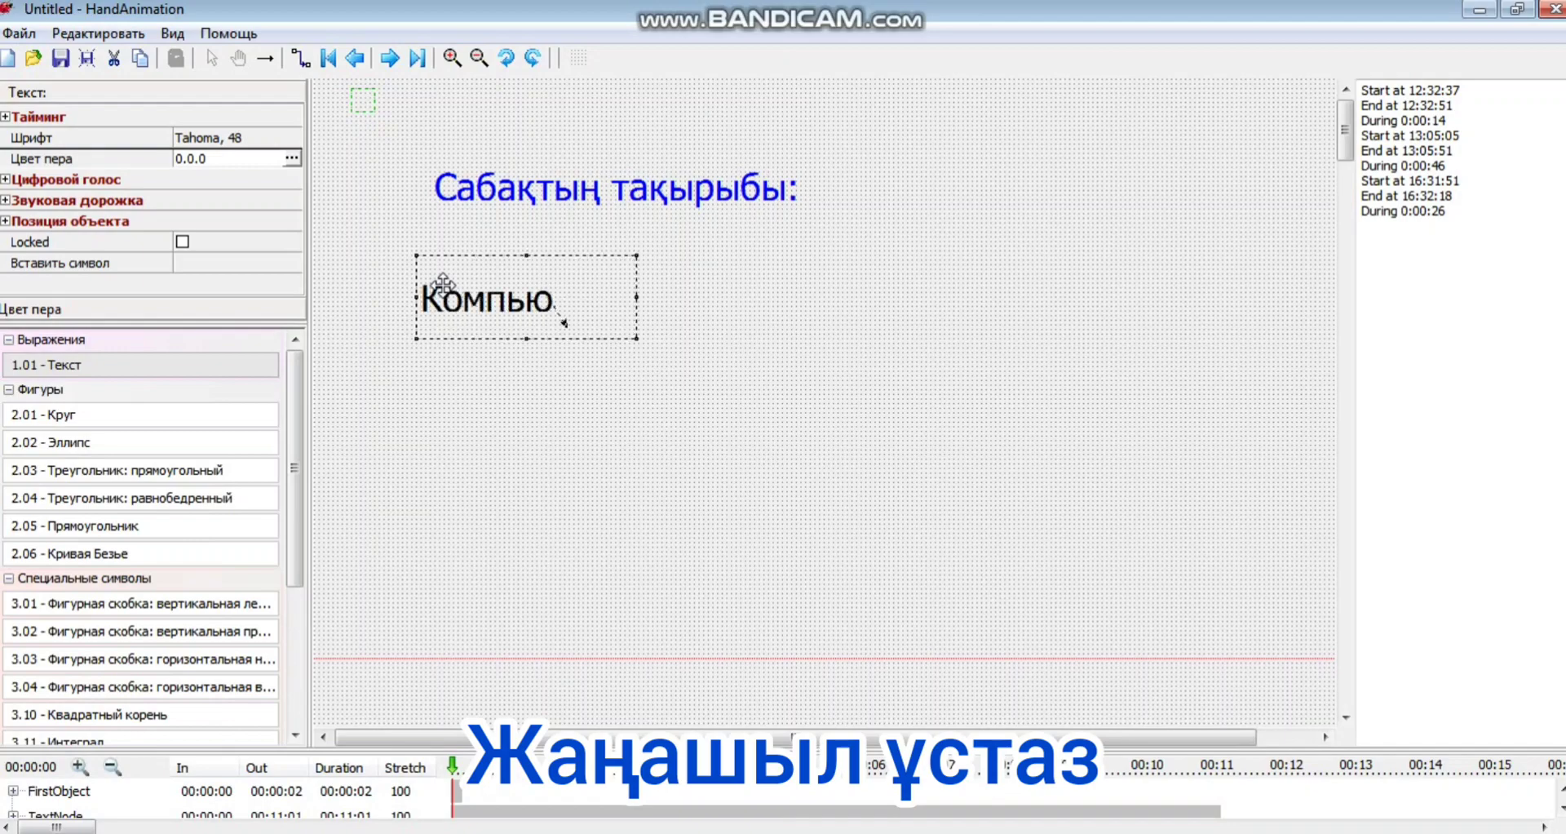
text(терлік гра)
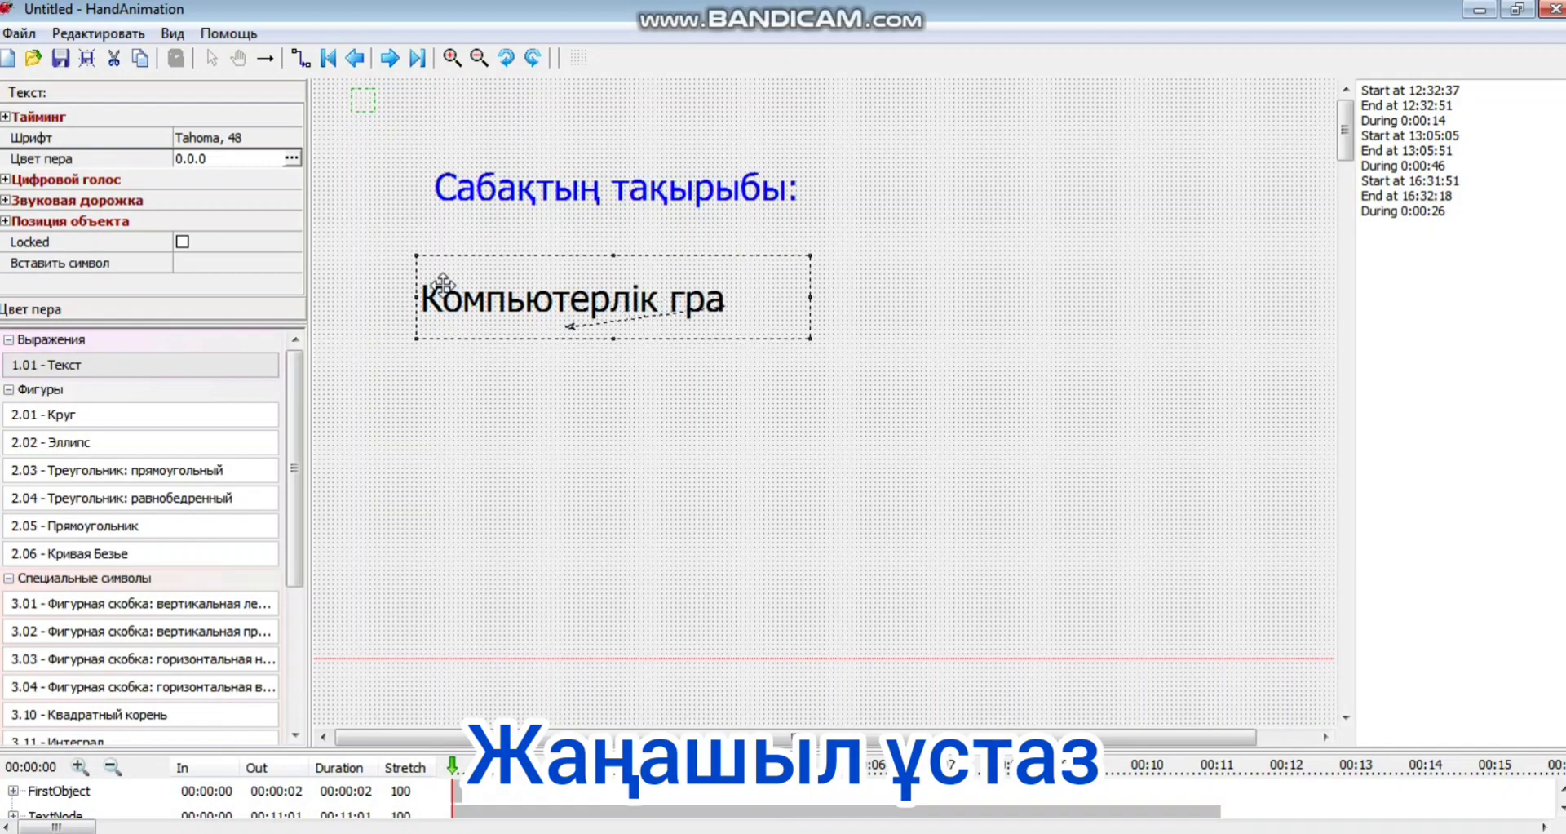
text(фика)
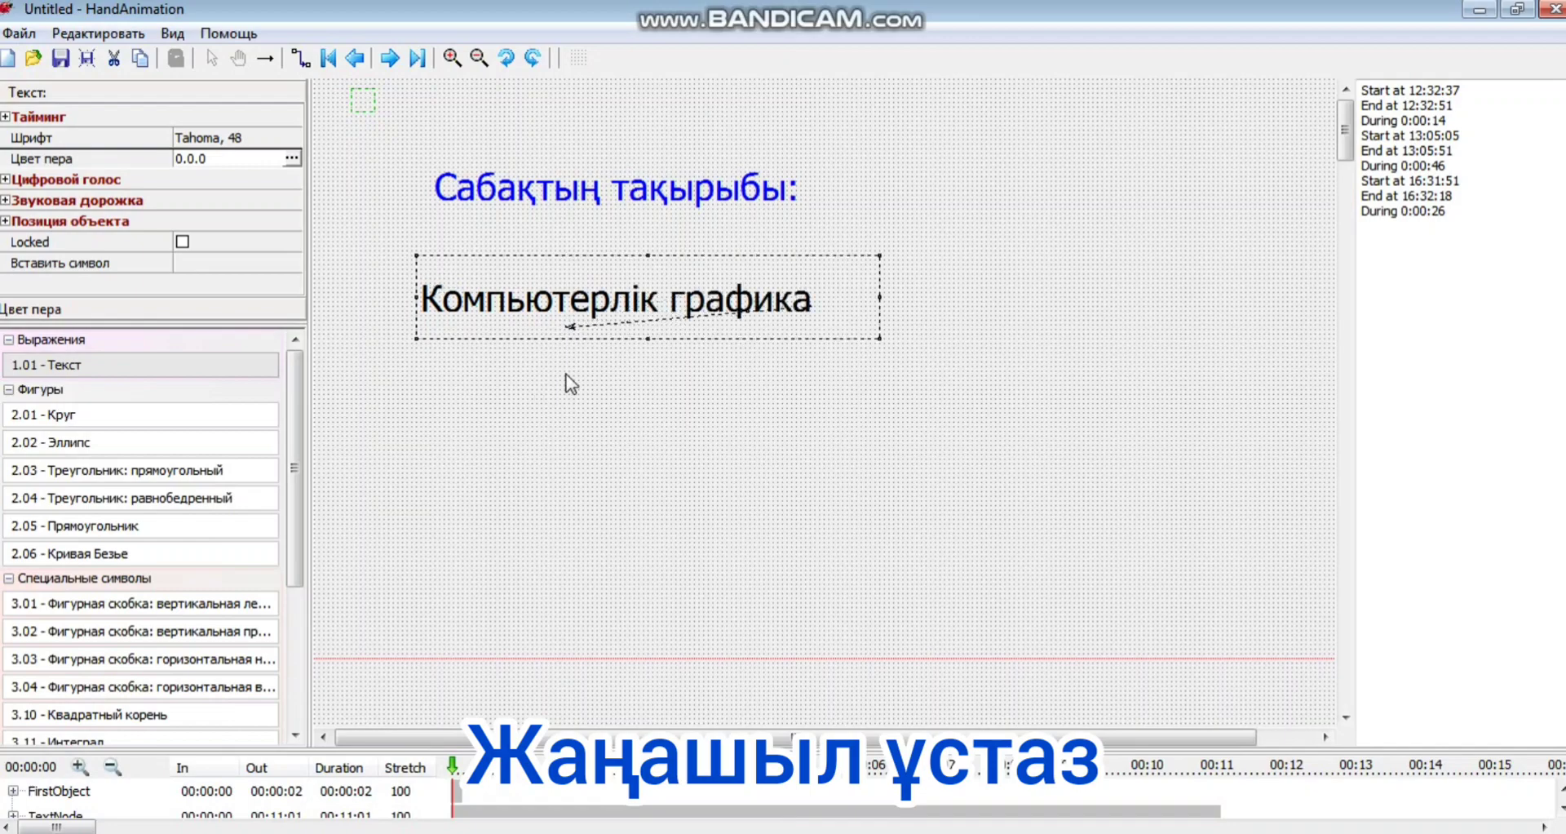
Step: Delete the dashed connector arrow attached to the "Компьютерлік графика" text
click(571, 383)
click(606, 333)
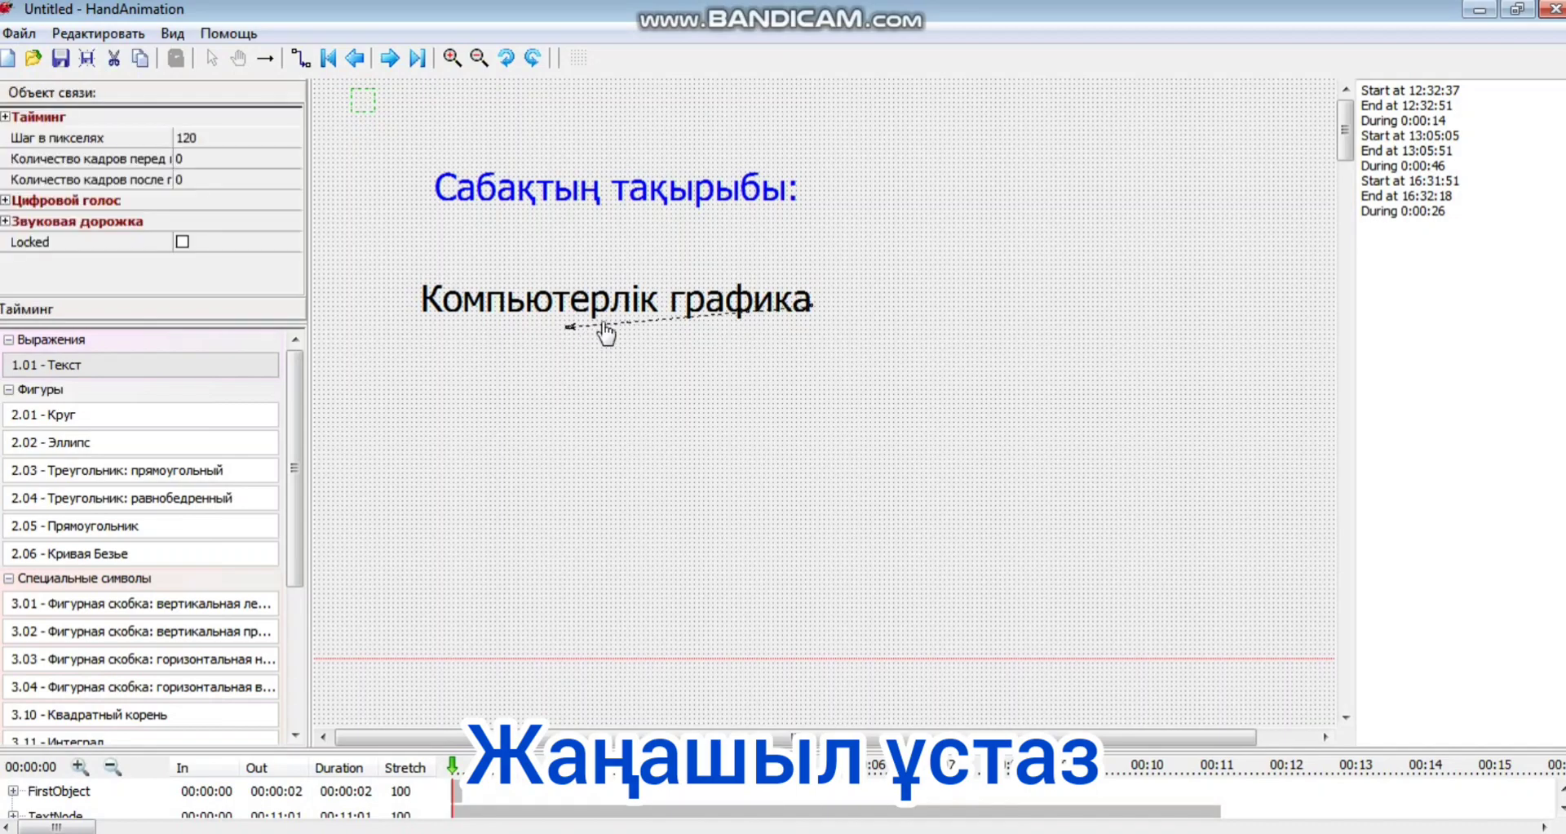
key(Delete)
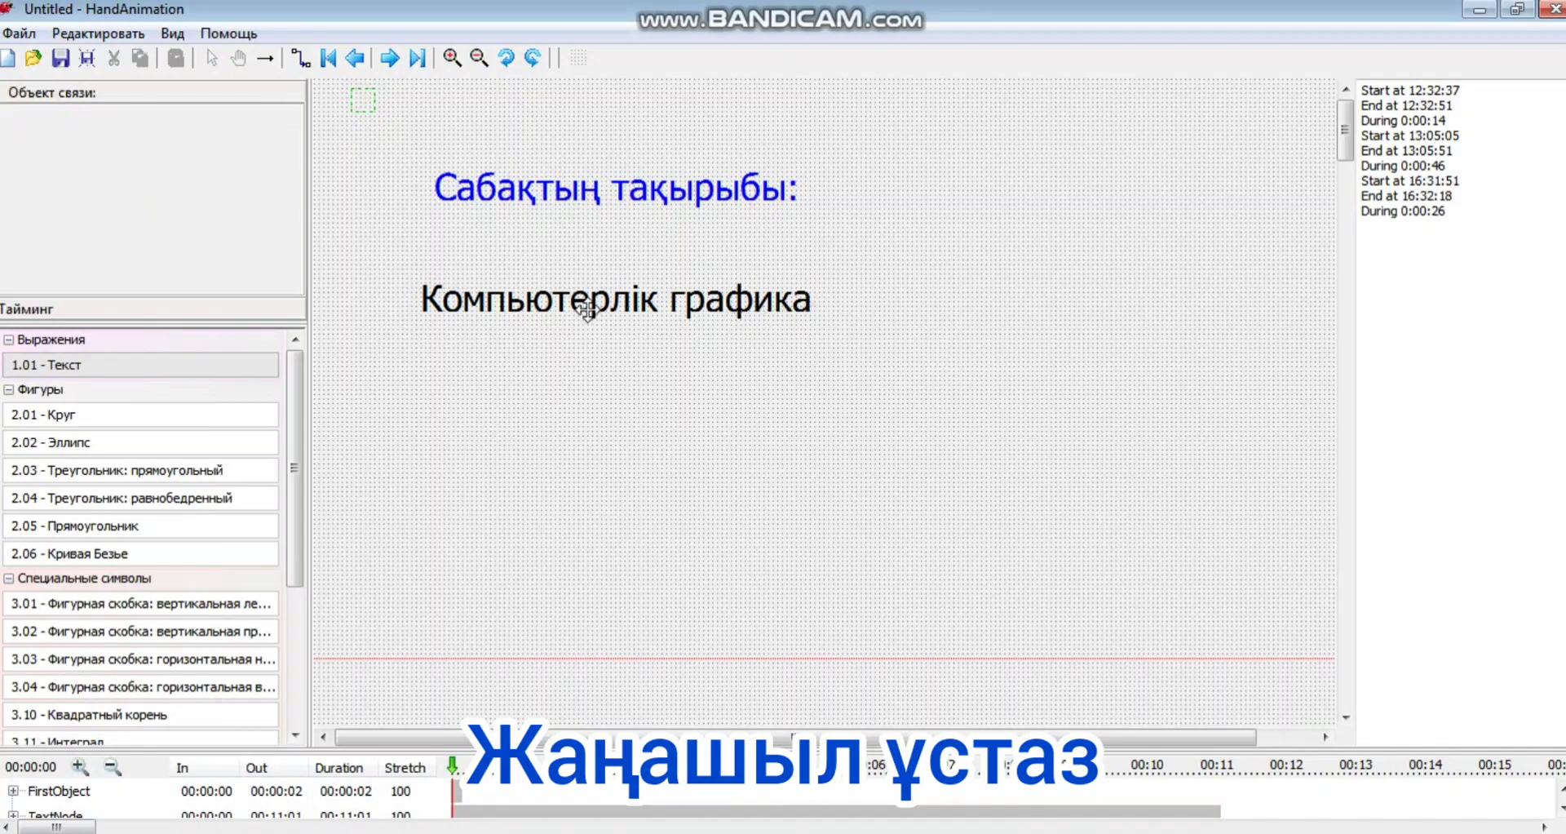
Step: Set the pen colour of the "Компьютерлік графика" text to red (255.0.0)
click(589, 310)
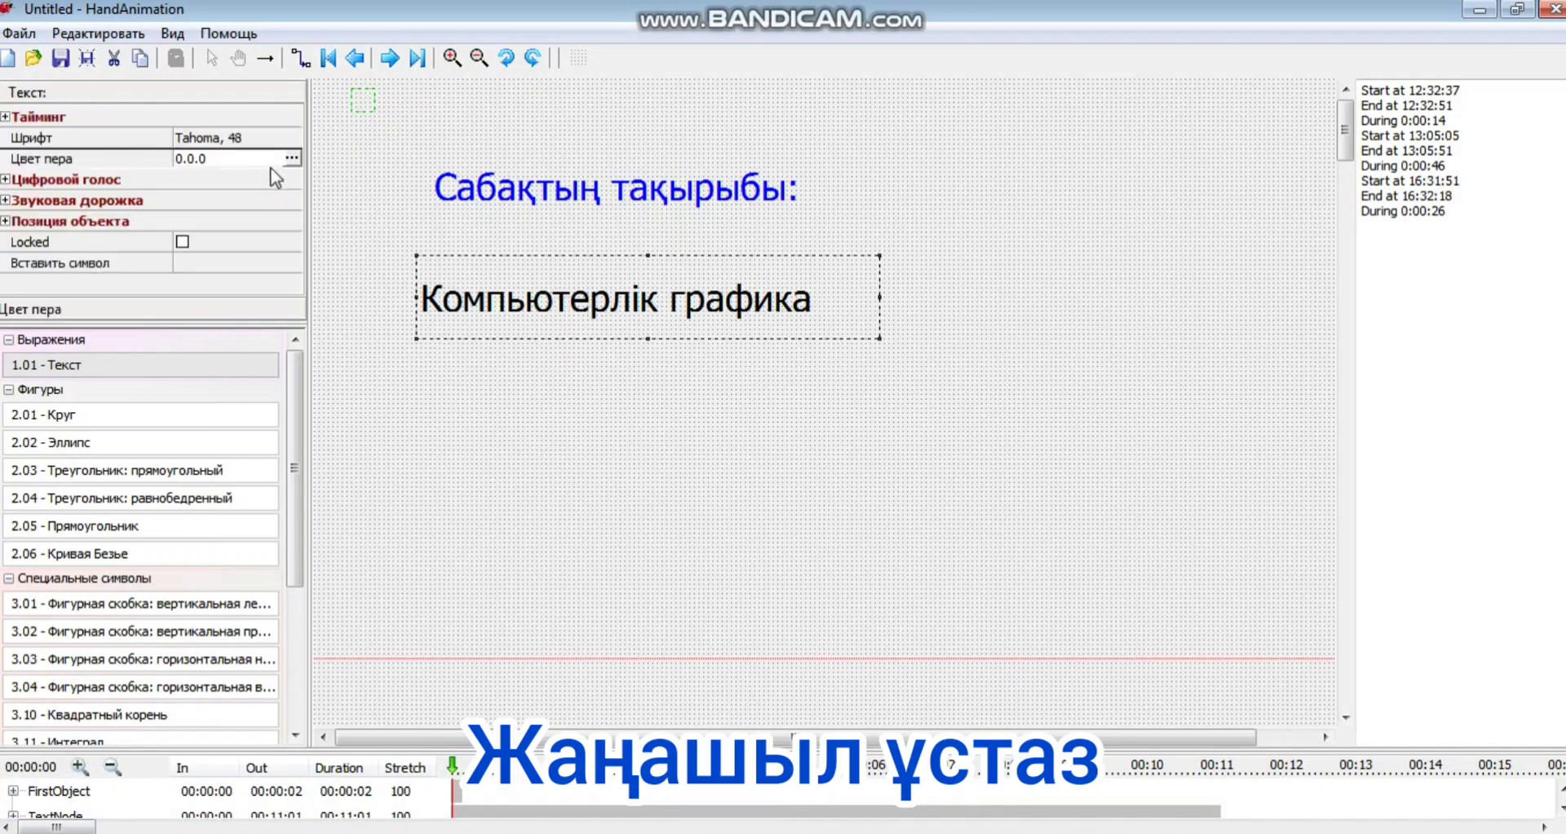
click(291, 157)
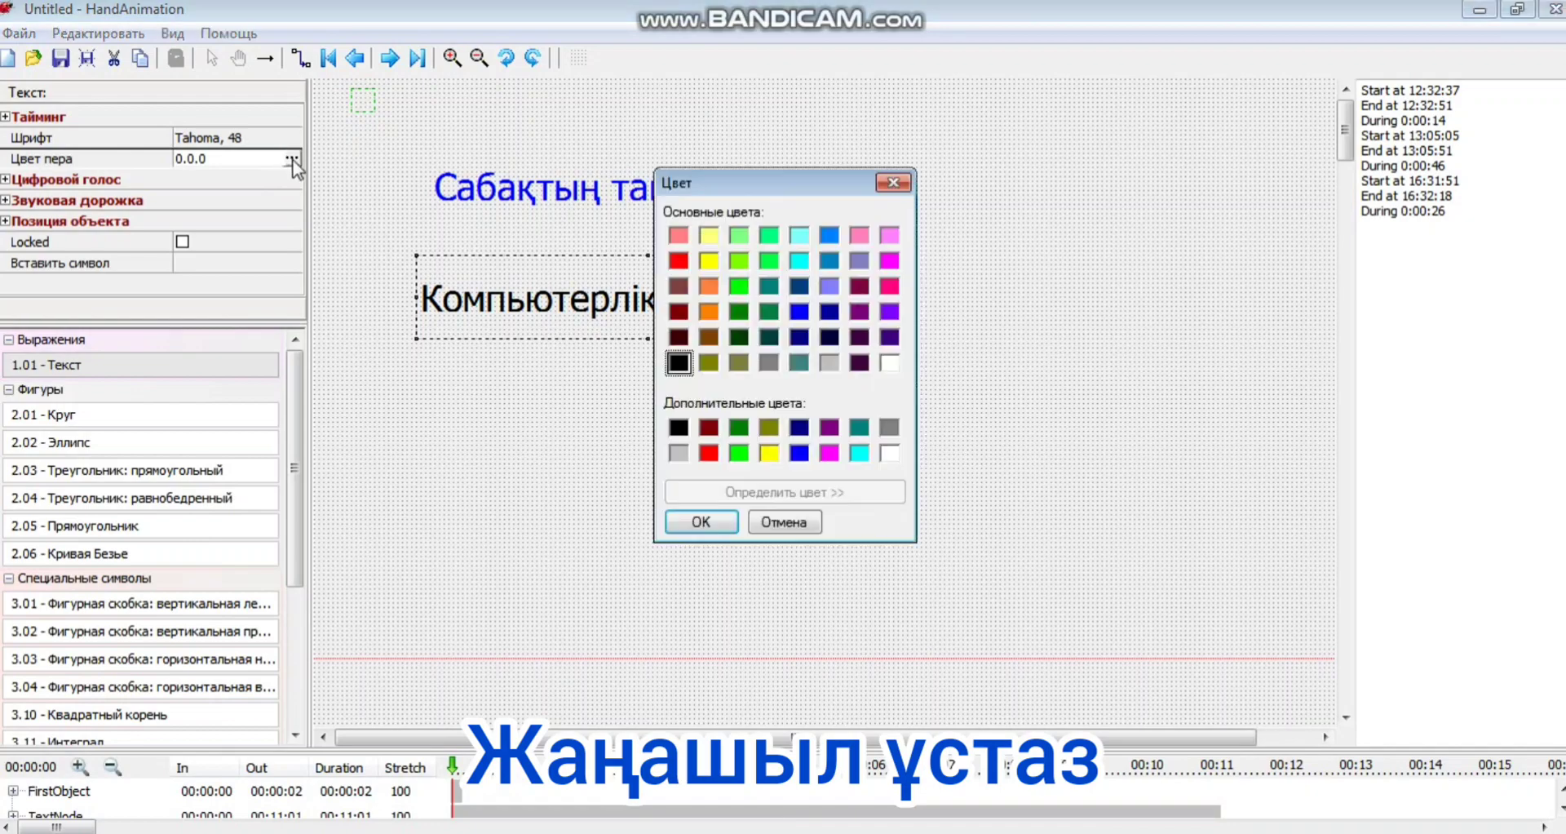
click(678, 261)
click(701, 522)
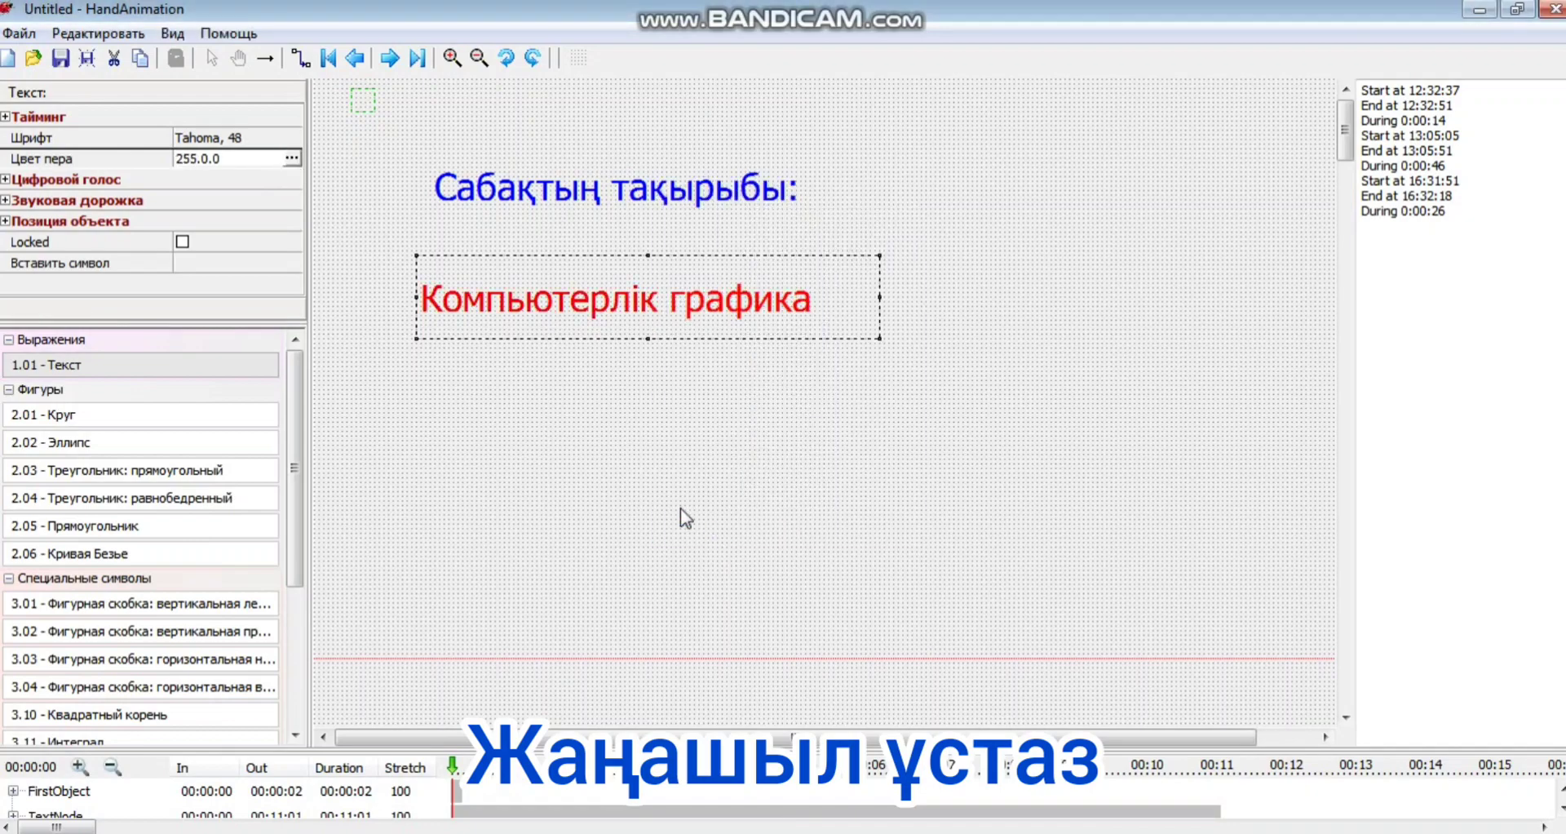
Step: Set the "Компьютерлік графика" text to font size 54 and shift it right and slightly up beneath the blue heading
click(291, 157)
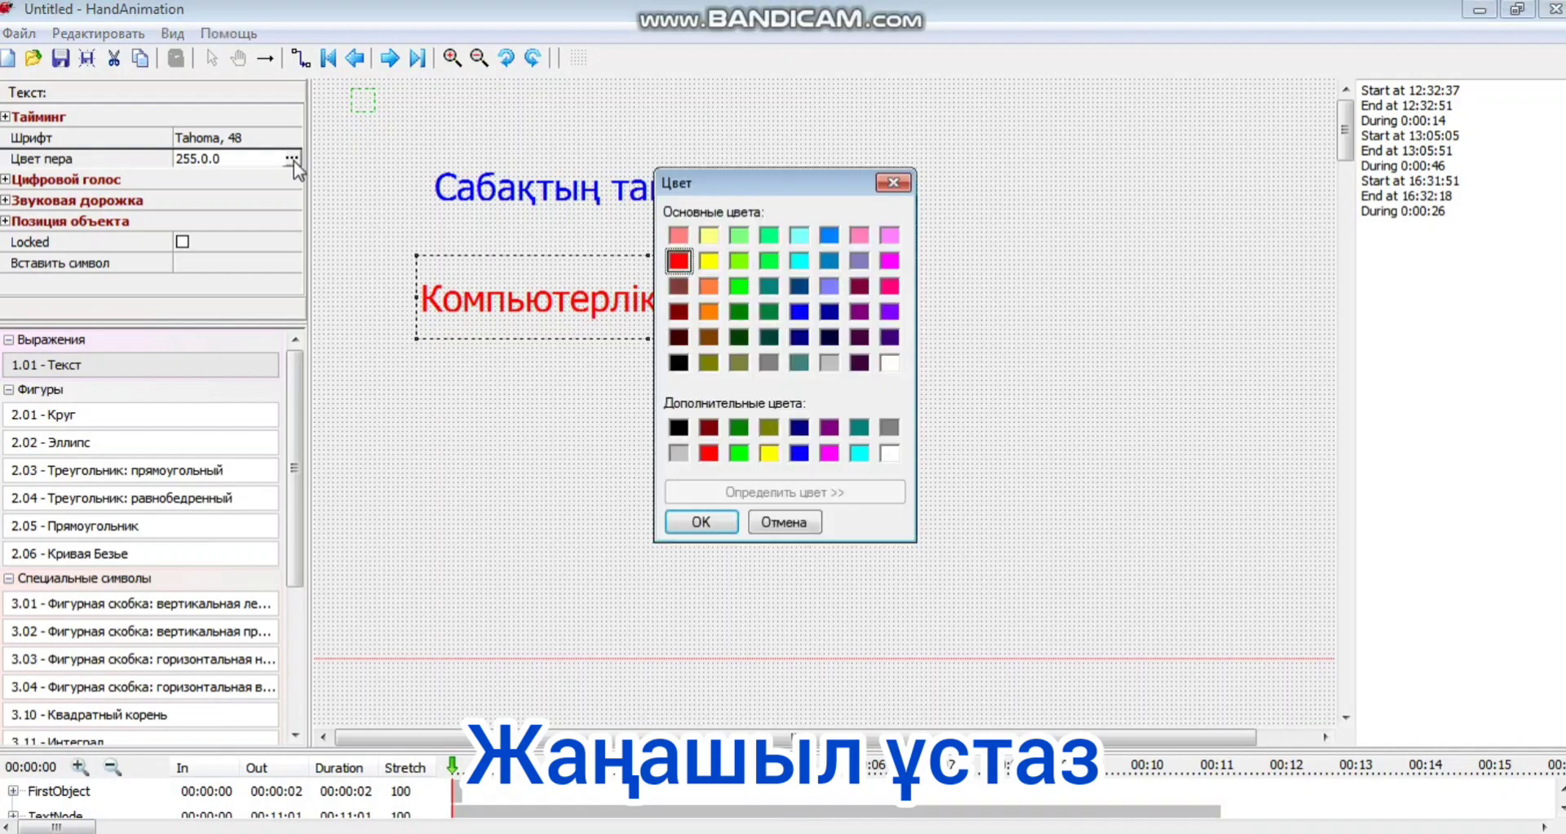
click(908, 183)
click(241, 137)
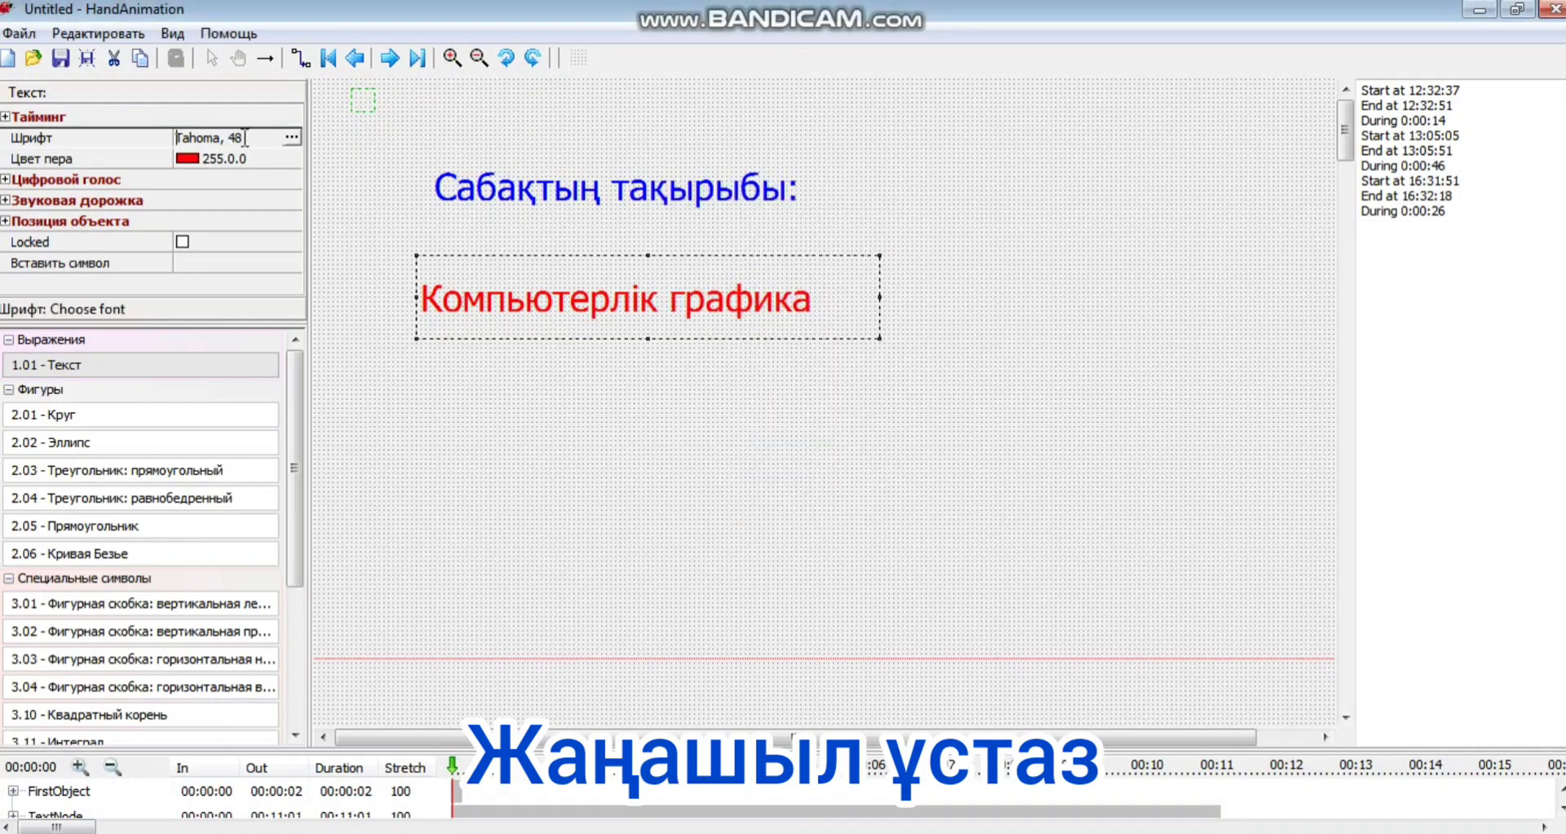
click(292, 139)
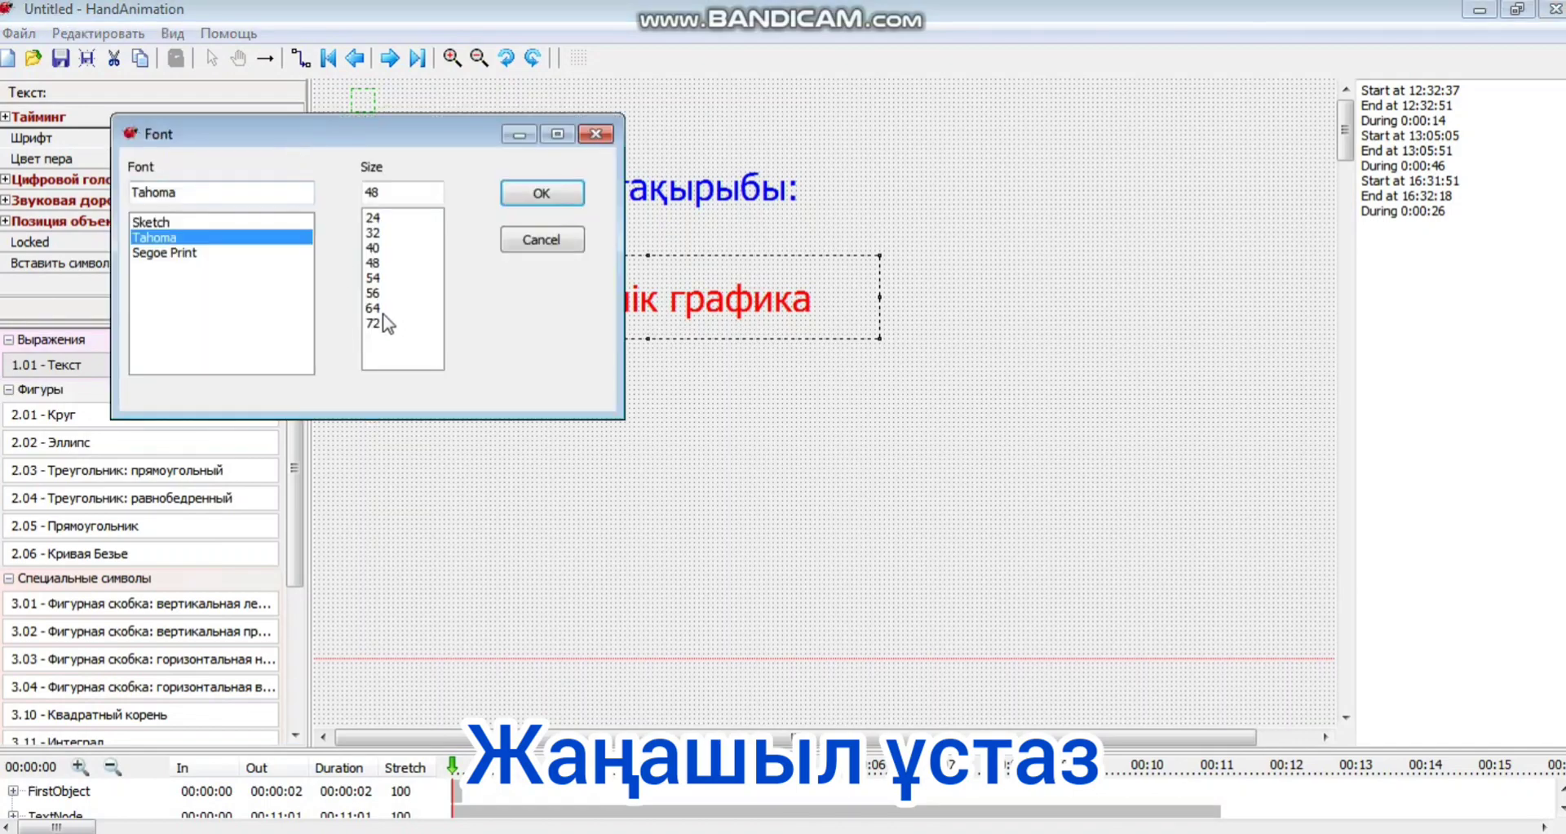
click(373, 279)
click(512, 192)
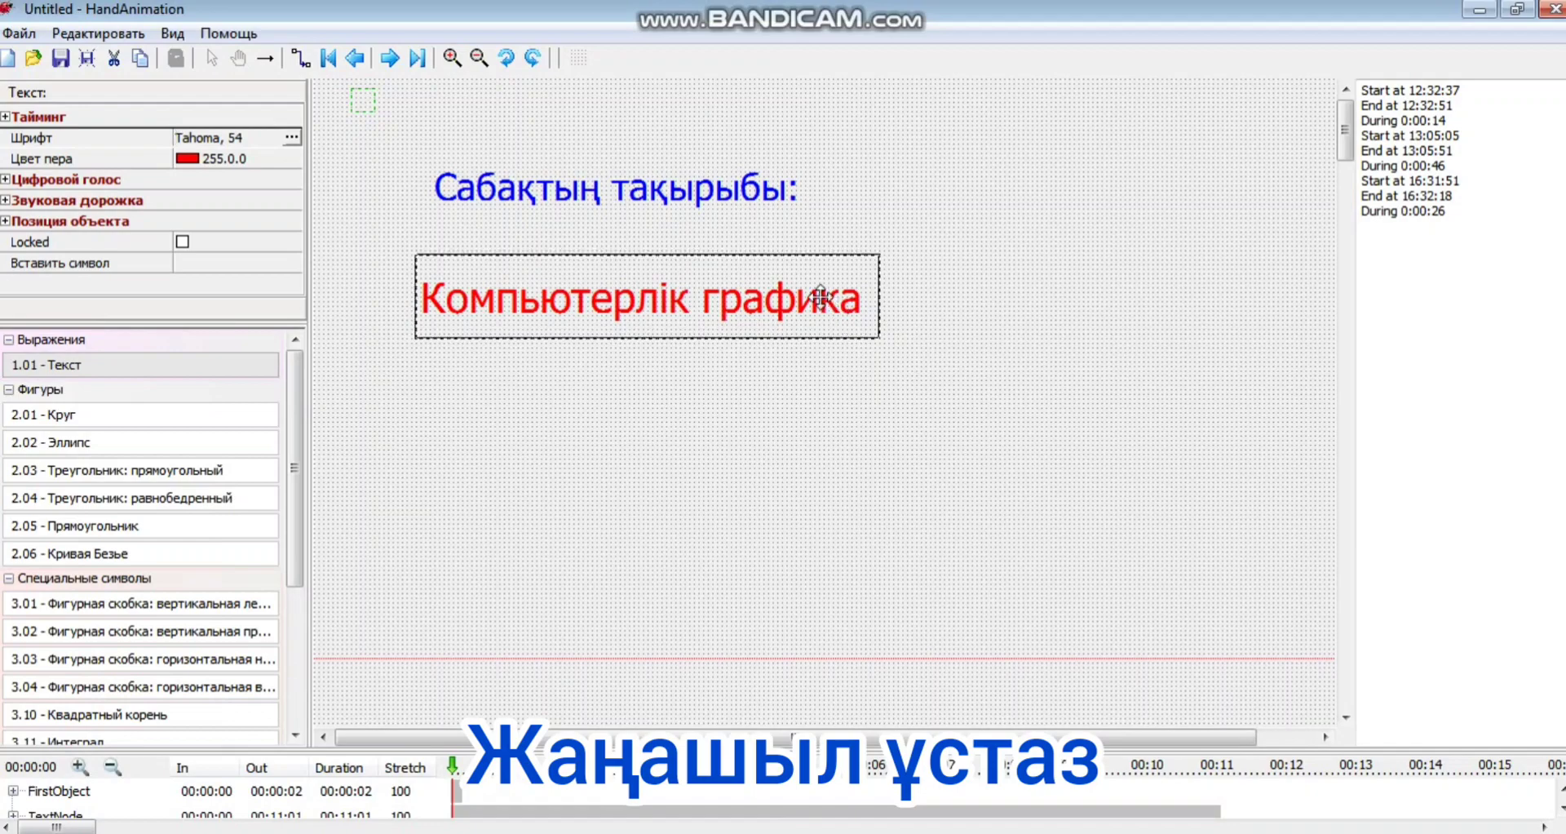
drag(820, 298, 979, 277)
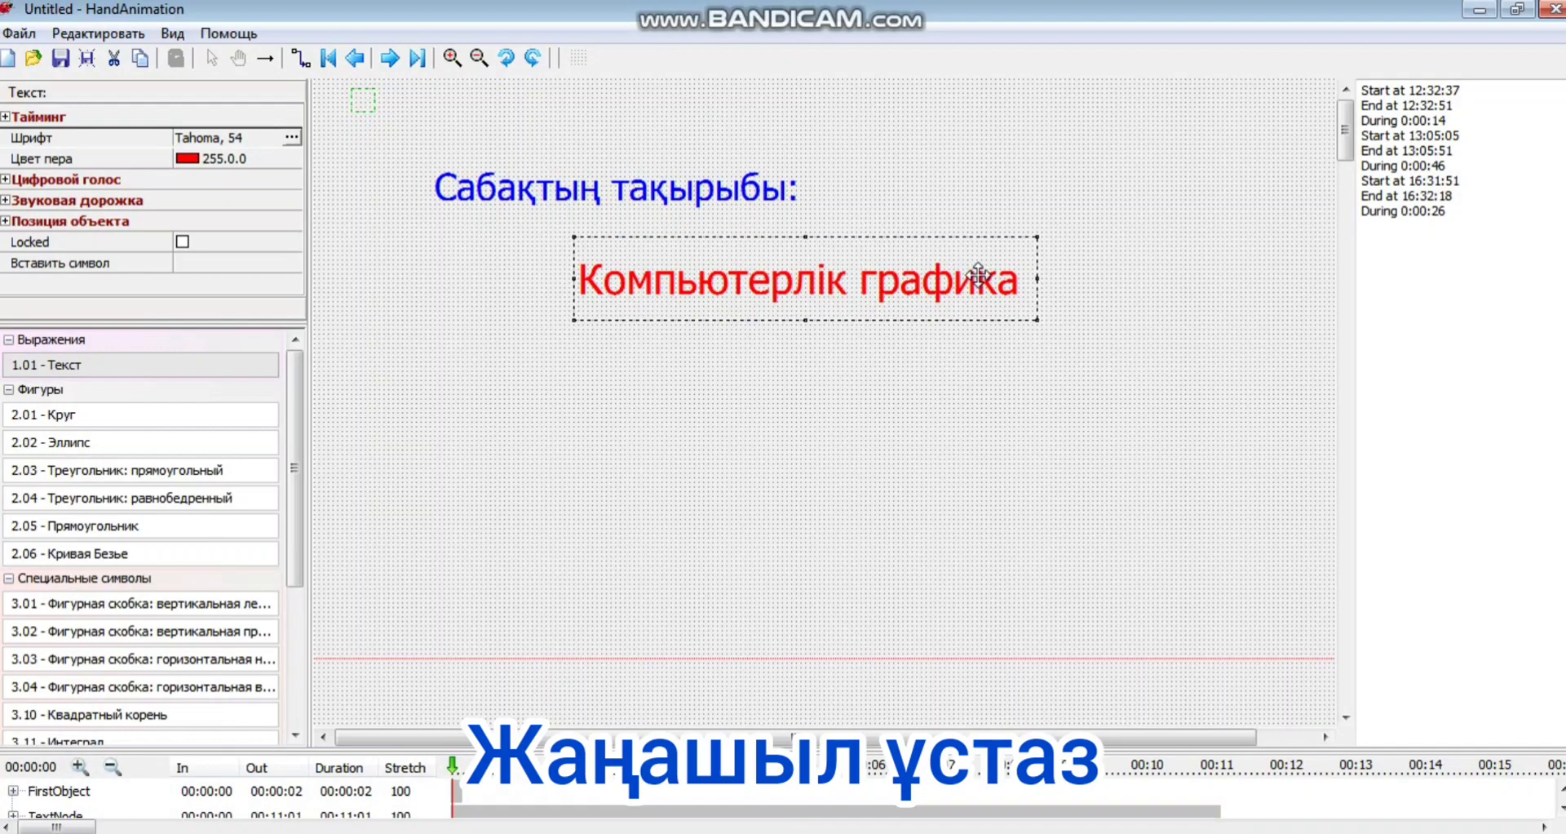
click(483, 337)
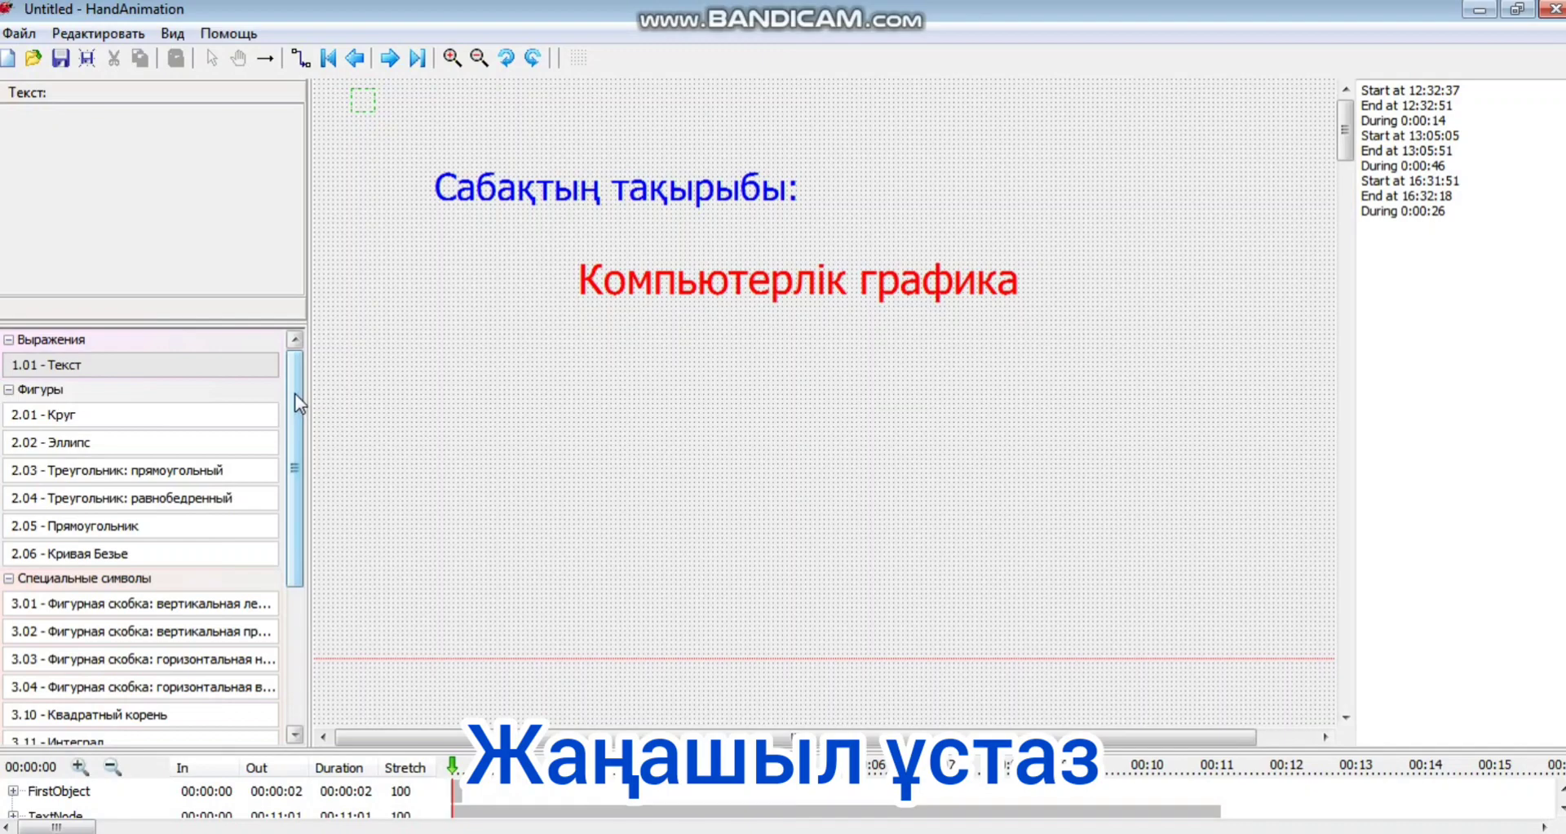
Step: Add an empty picture object (Картинка) on the canvas, below and to the left of the red title
drag(296, 393, 305, 501)
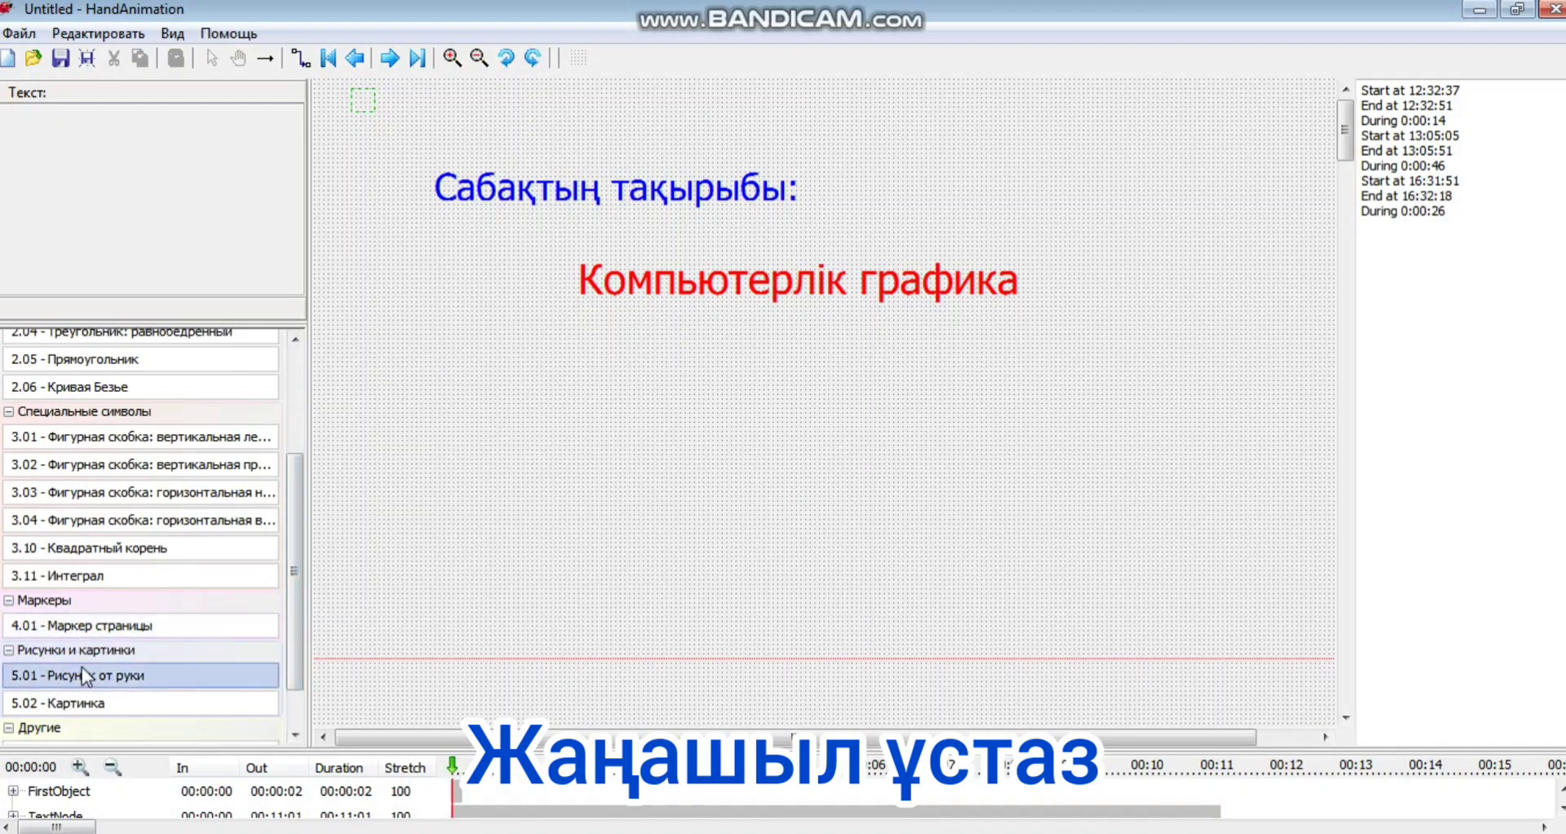
click(85, 701)
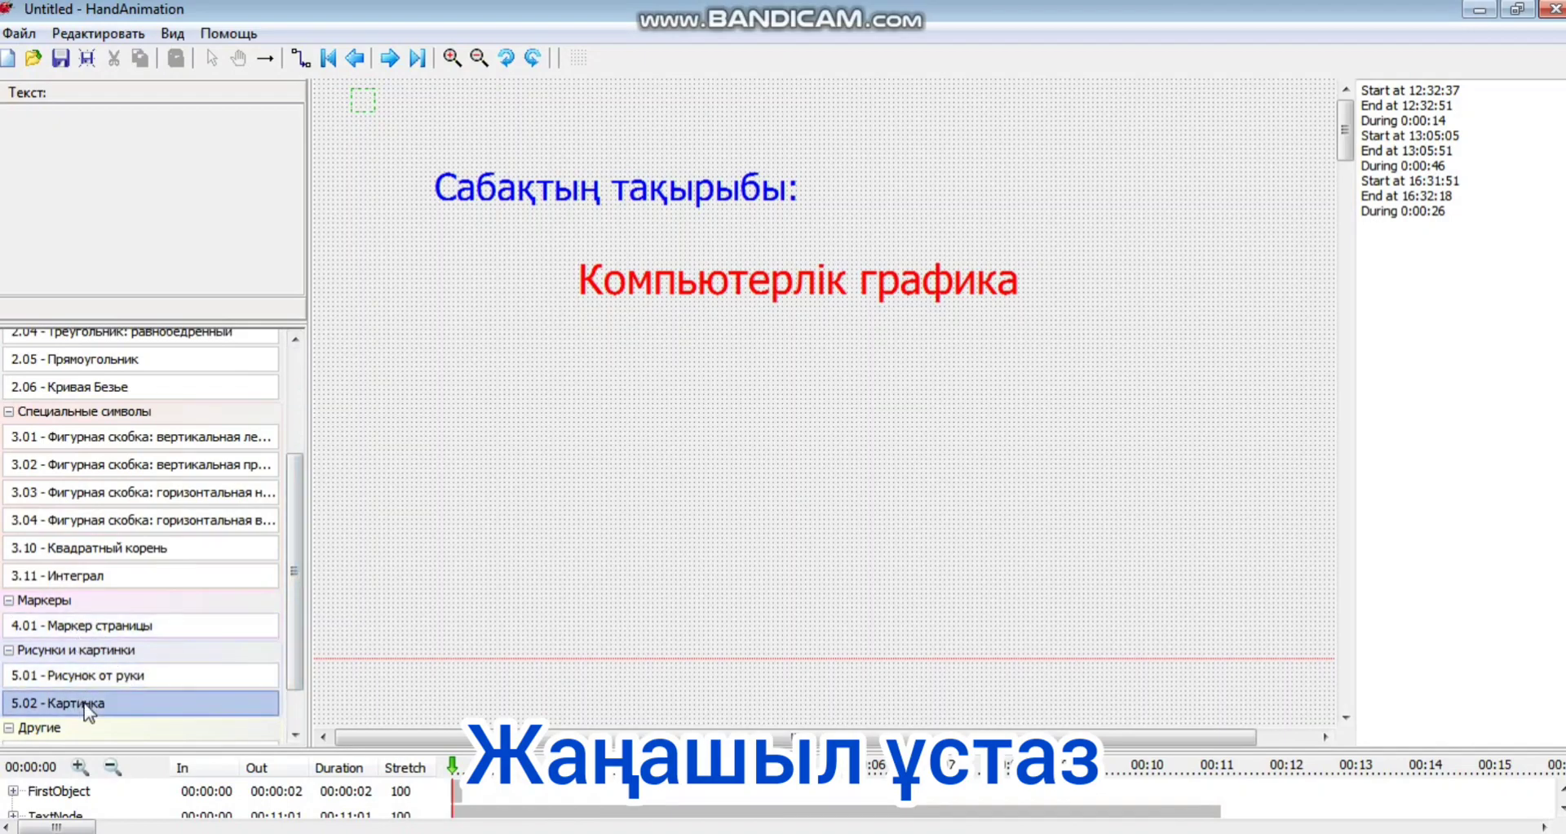
click(421, 390)
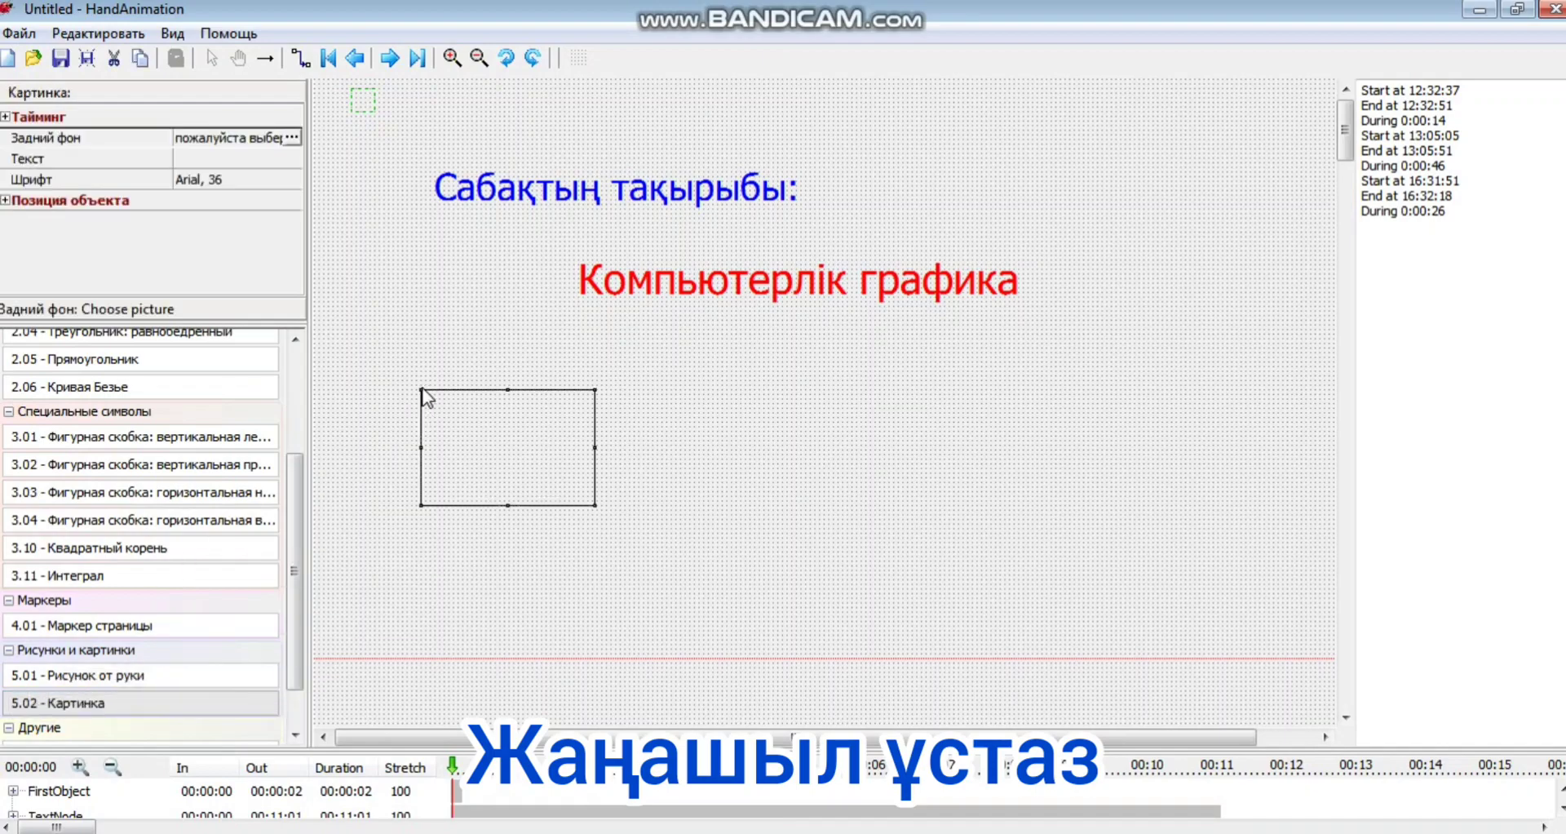
drag(493, 419, 449, 366)
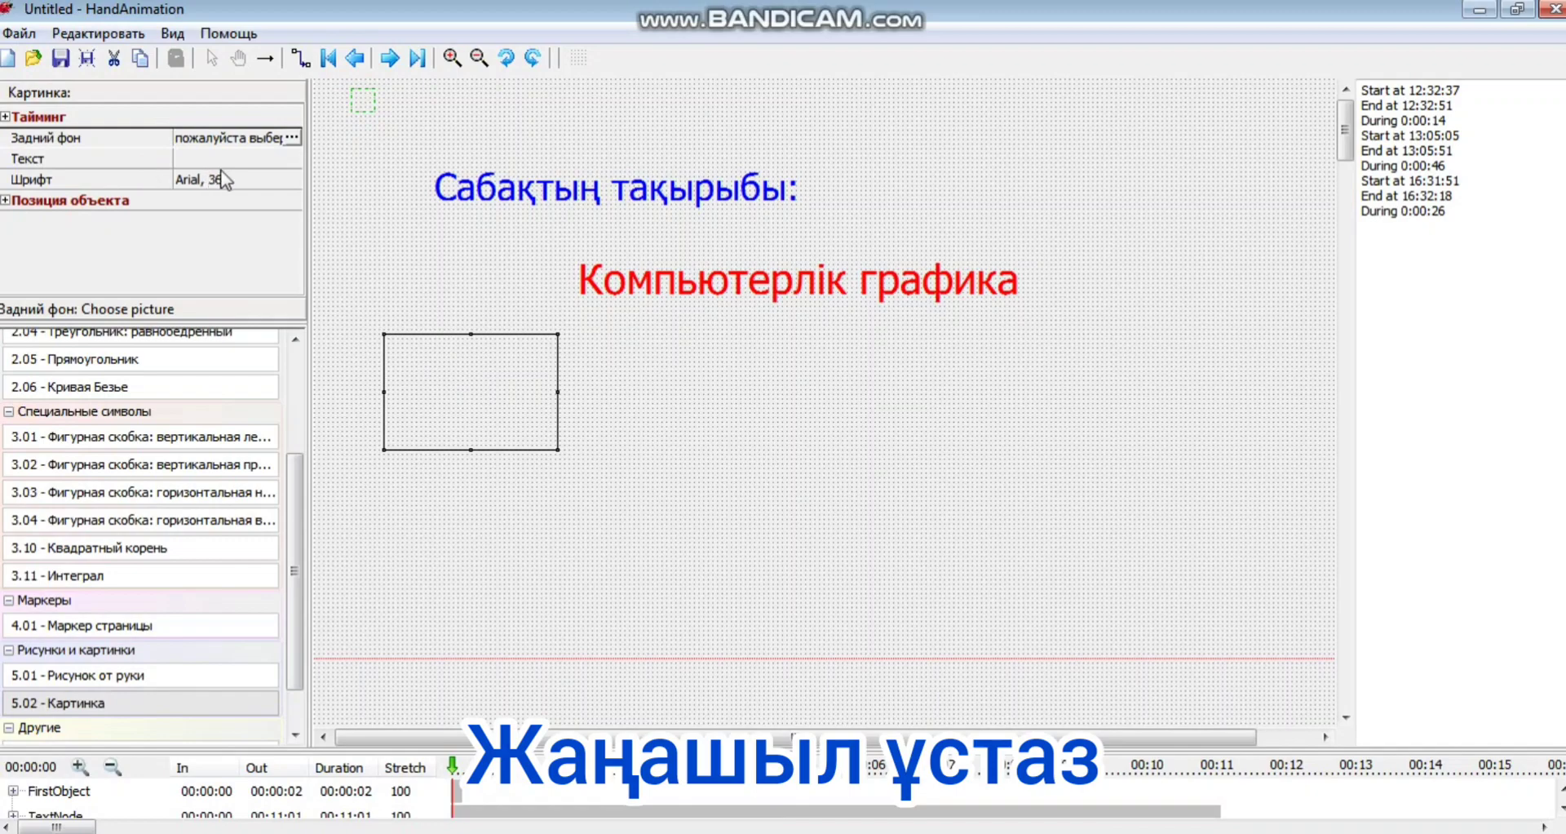
Step: Load the "Безымянный" image into the picture object, then shrink it and shift it slightly right
click(294, 140)
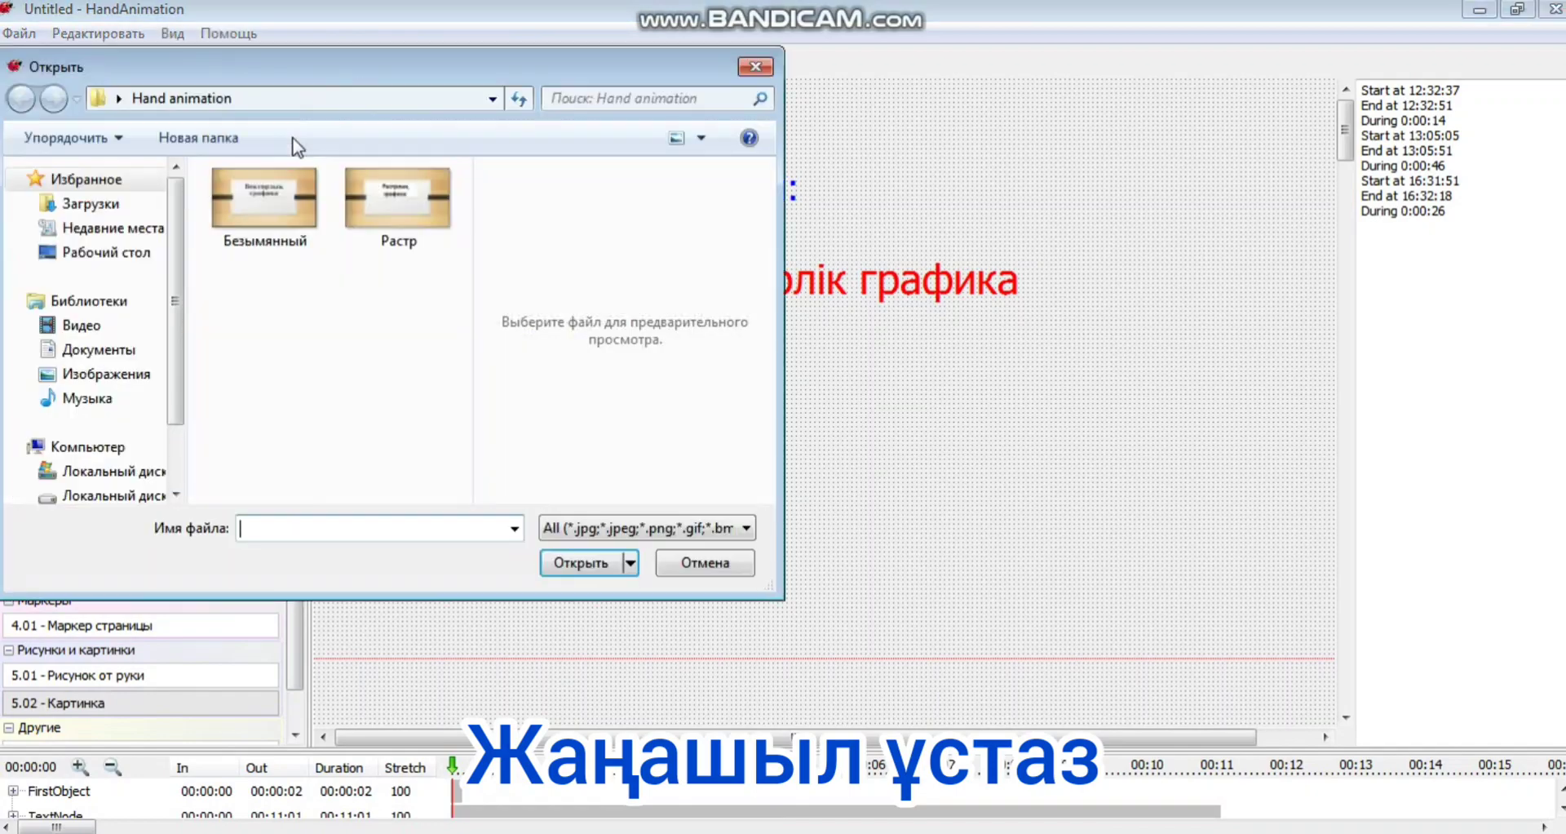
click(244, 217)
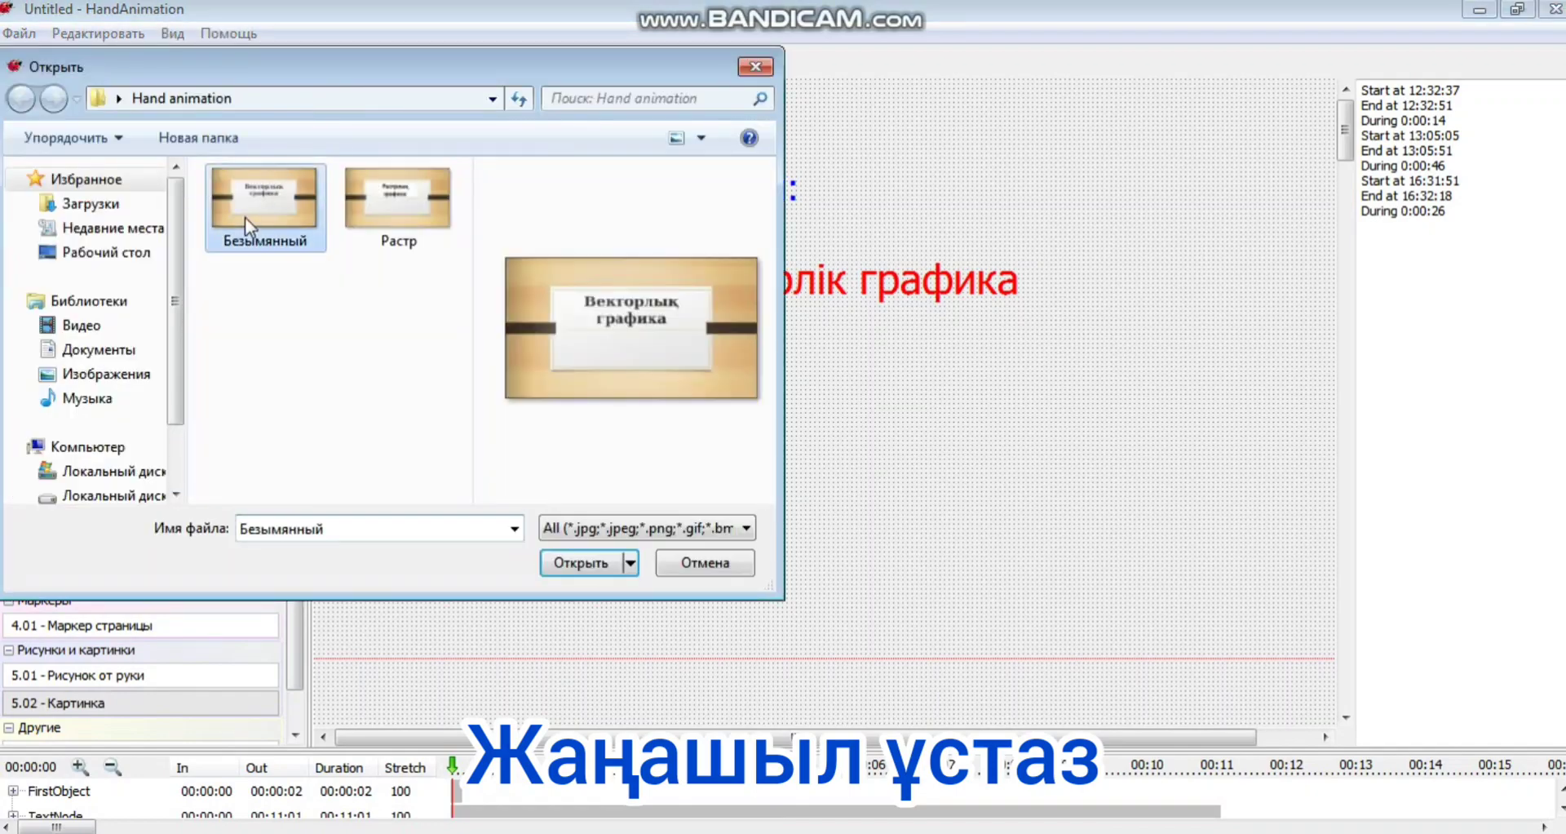
click(581, 558)
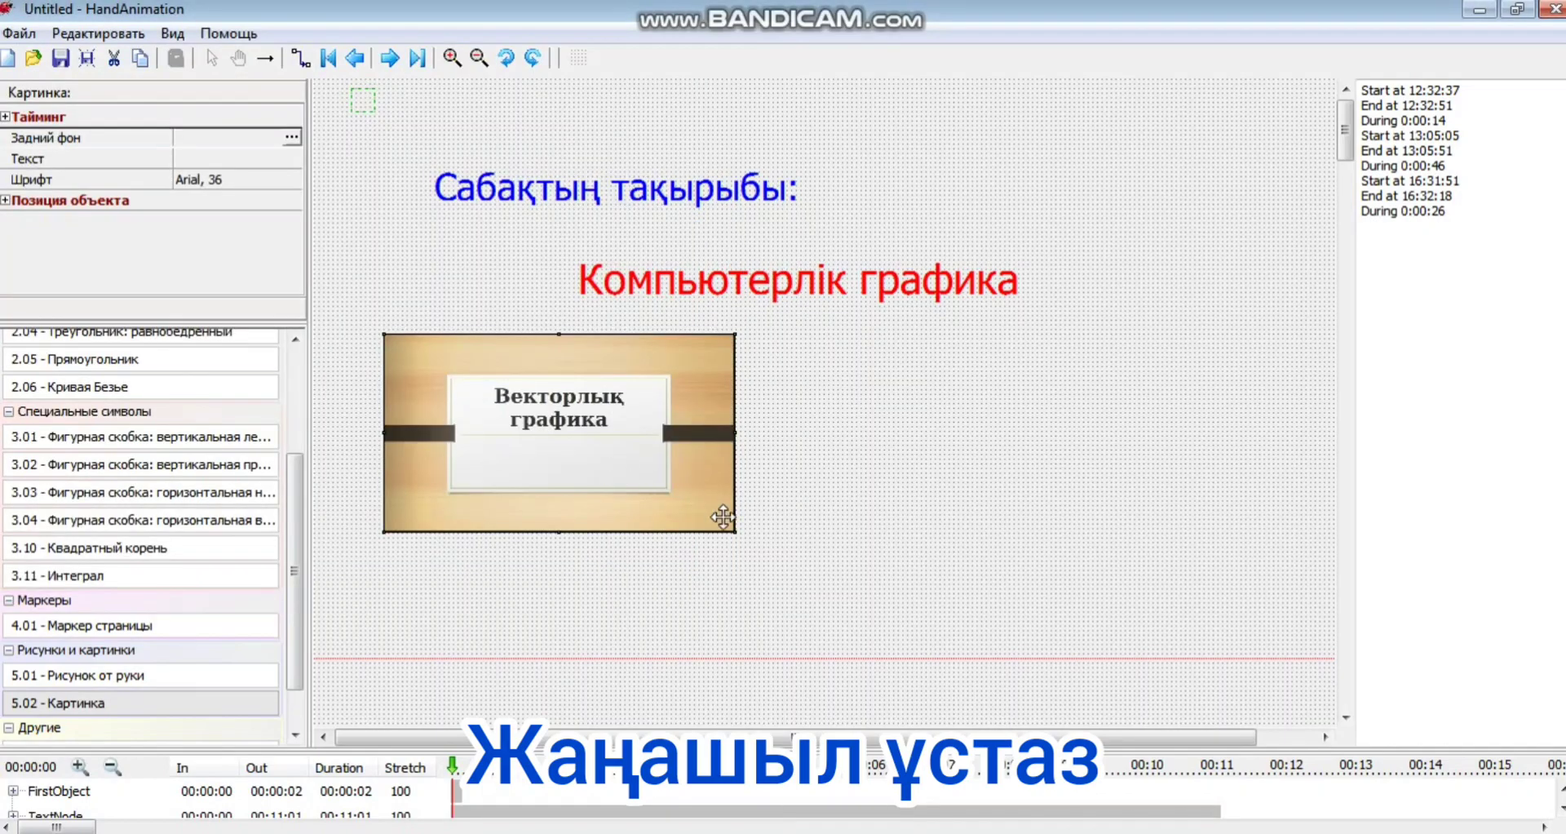
drag(733, 530, 688, 494)
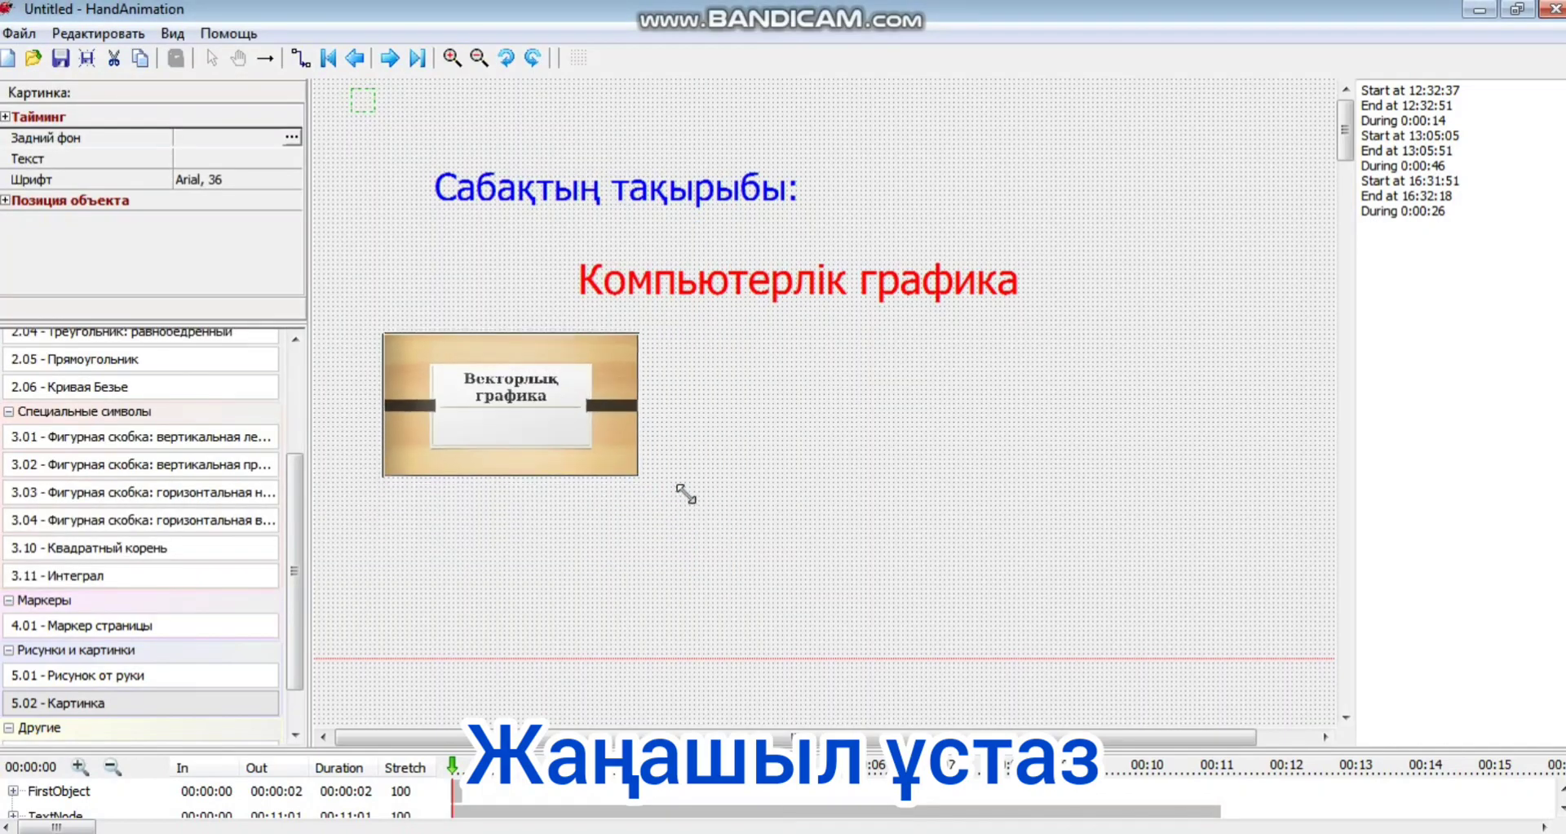
drag(558, 425, 619, 430)
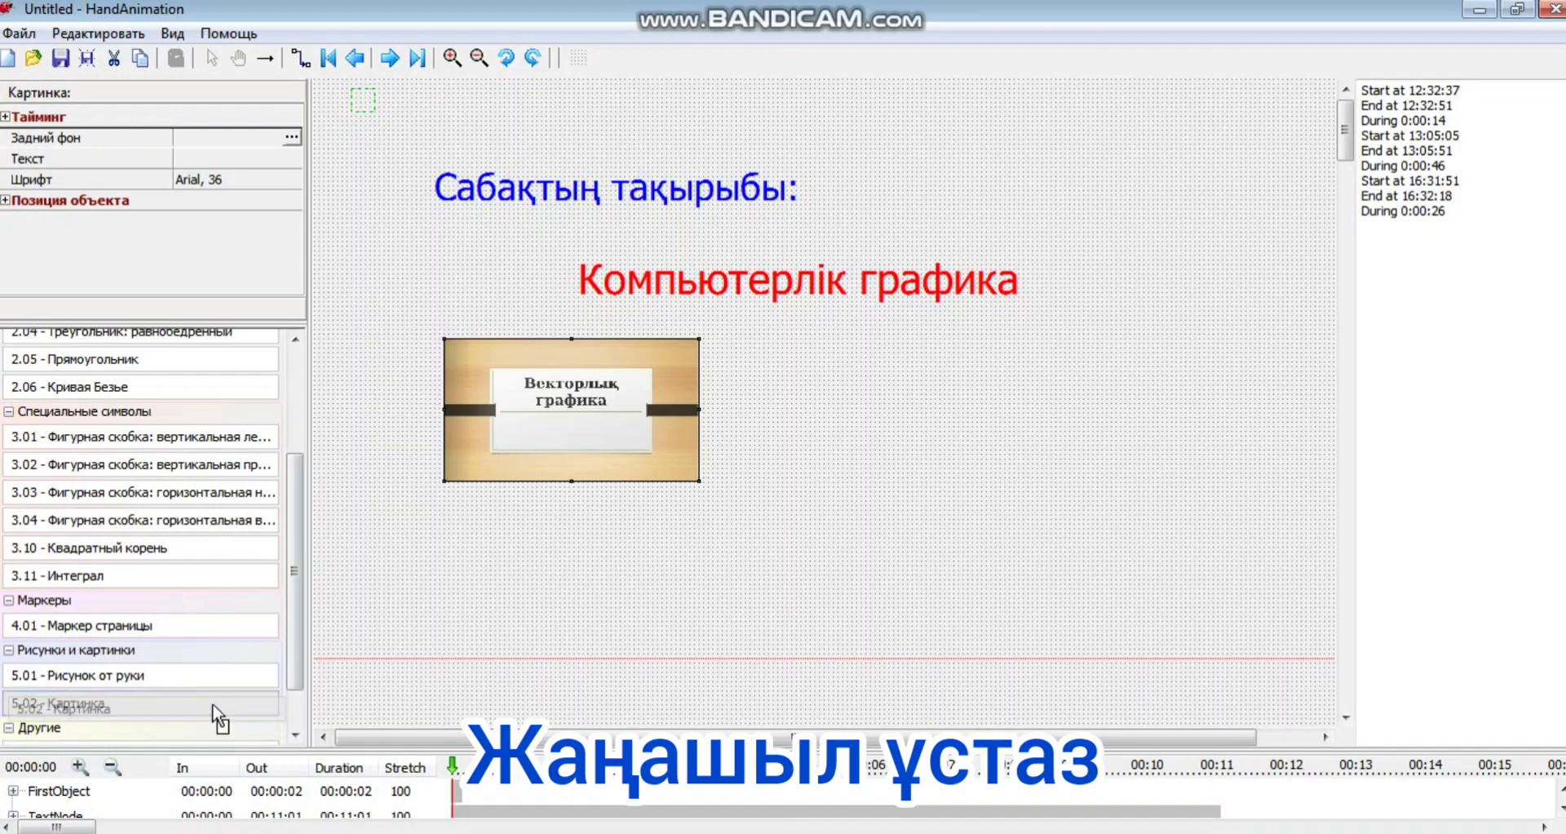
Step: Add a second picture object to the right of the "Векторлық графика" image and stretch its frame slightly taller
drag(213, 706, 669, 517)
drag(801, 438, 842, 375)
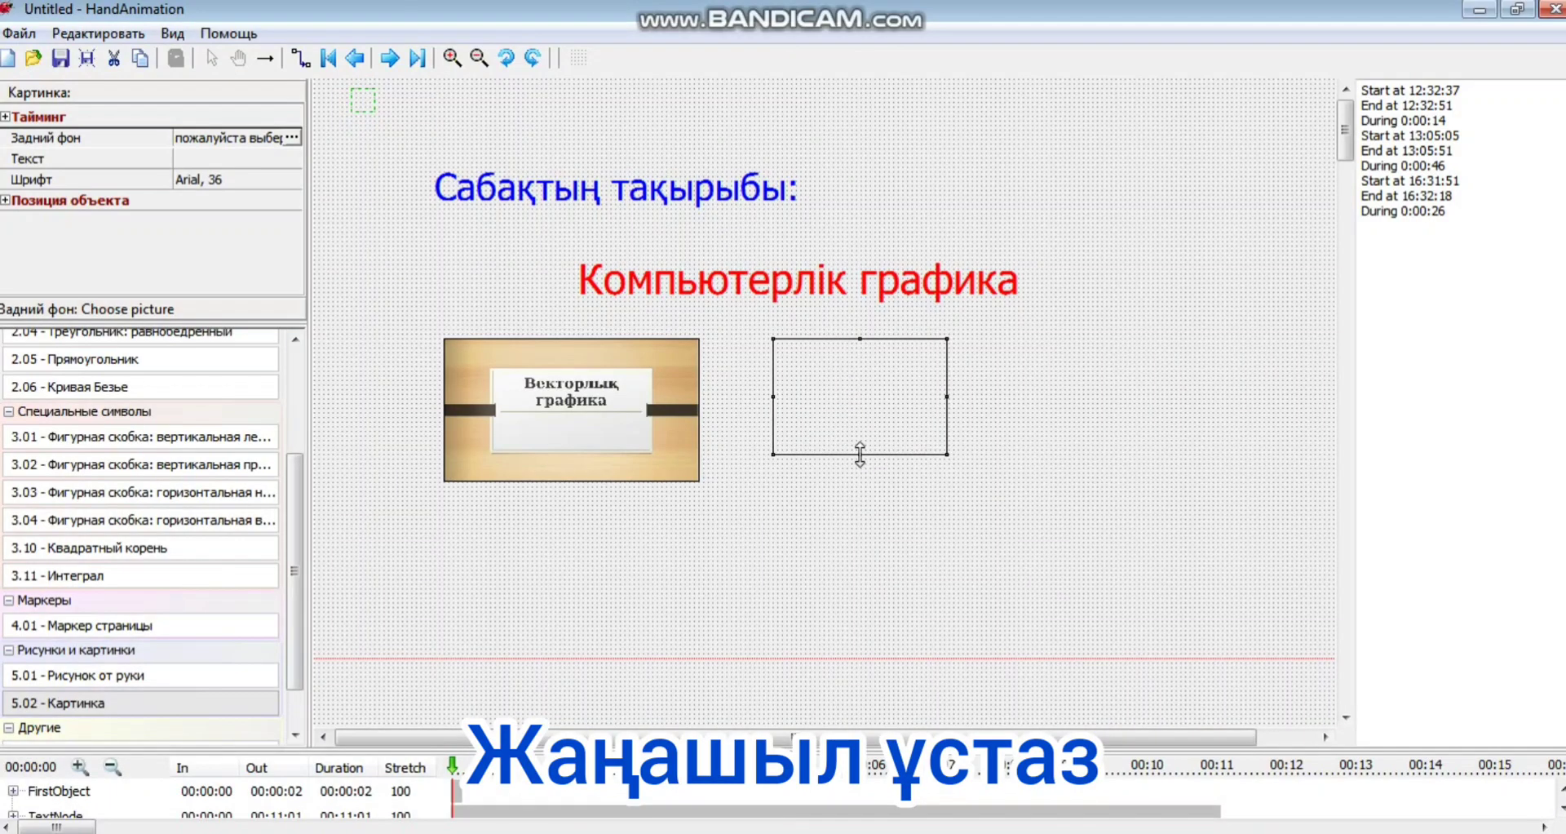
drag(860, 455, 860, 487)
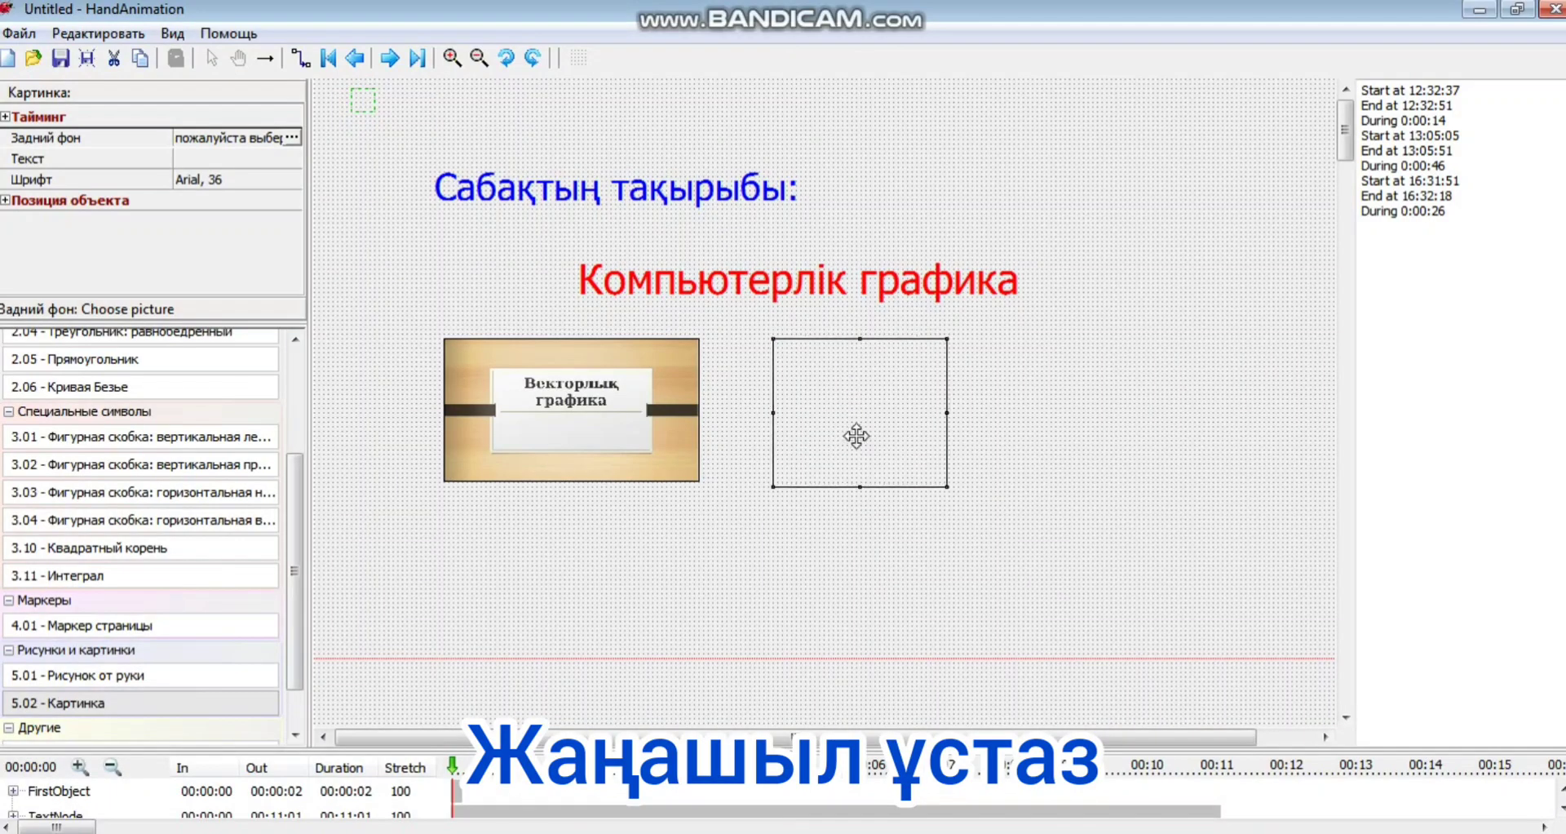
Step: Load the "Растр" image into the second picture object, shrink it to match the first image and move it further right
click(291, 133)
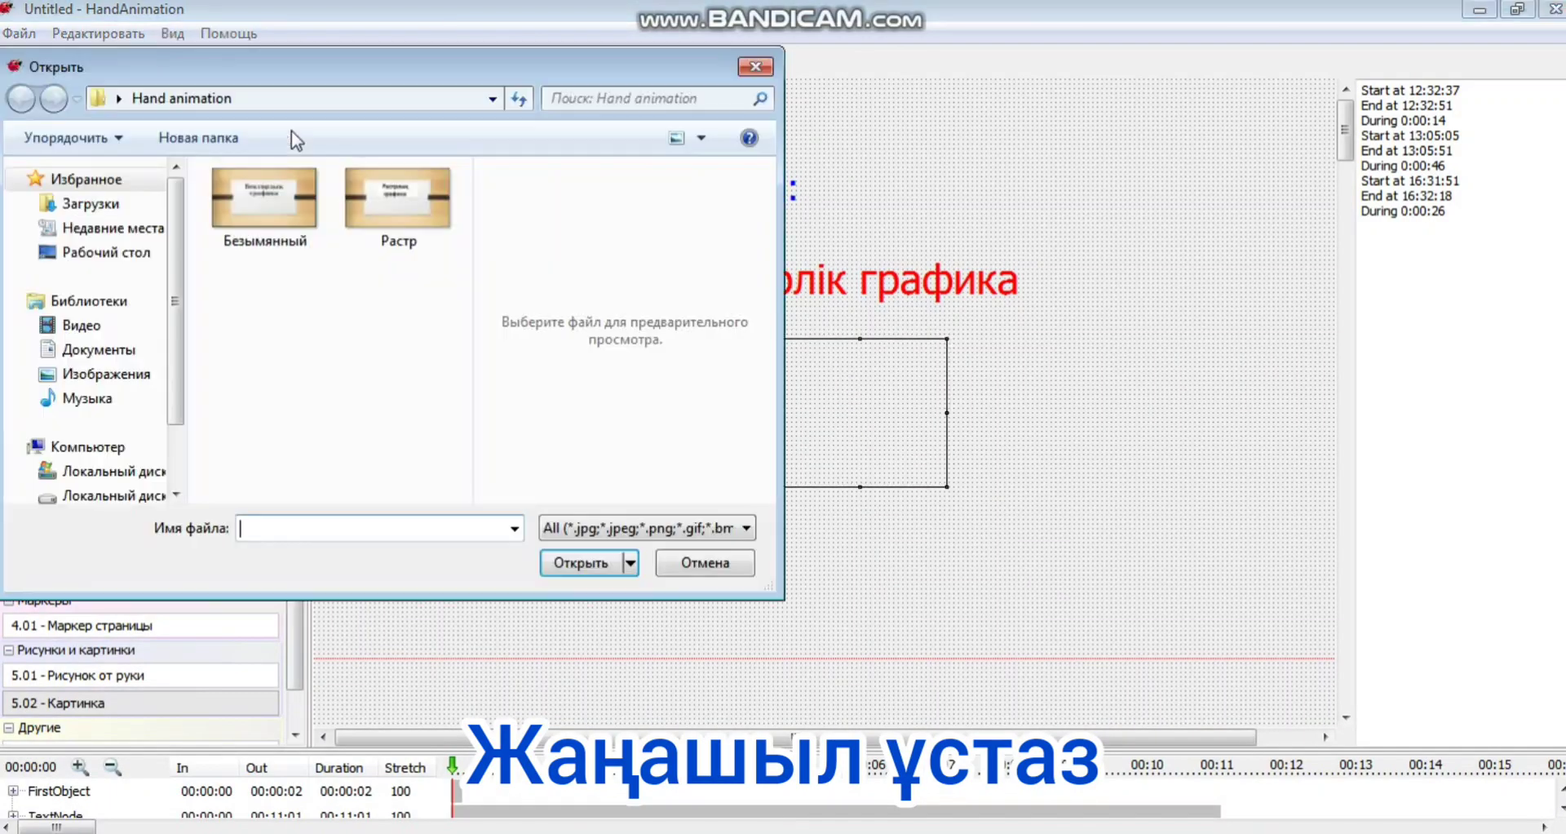
click(414, 212)
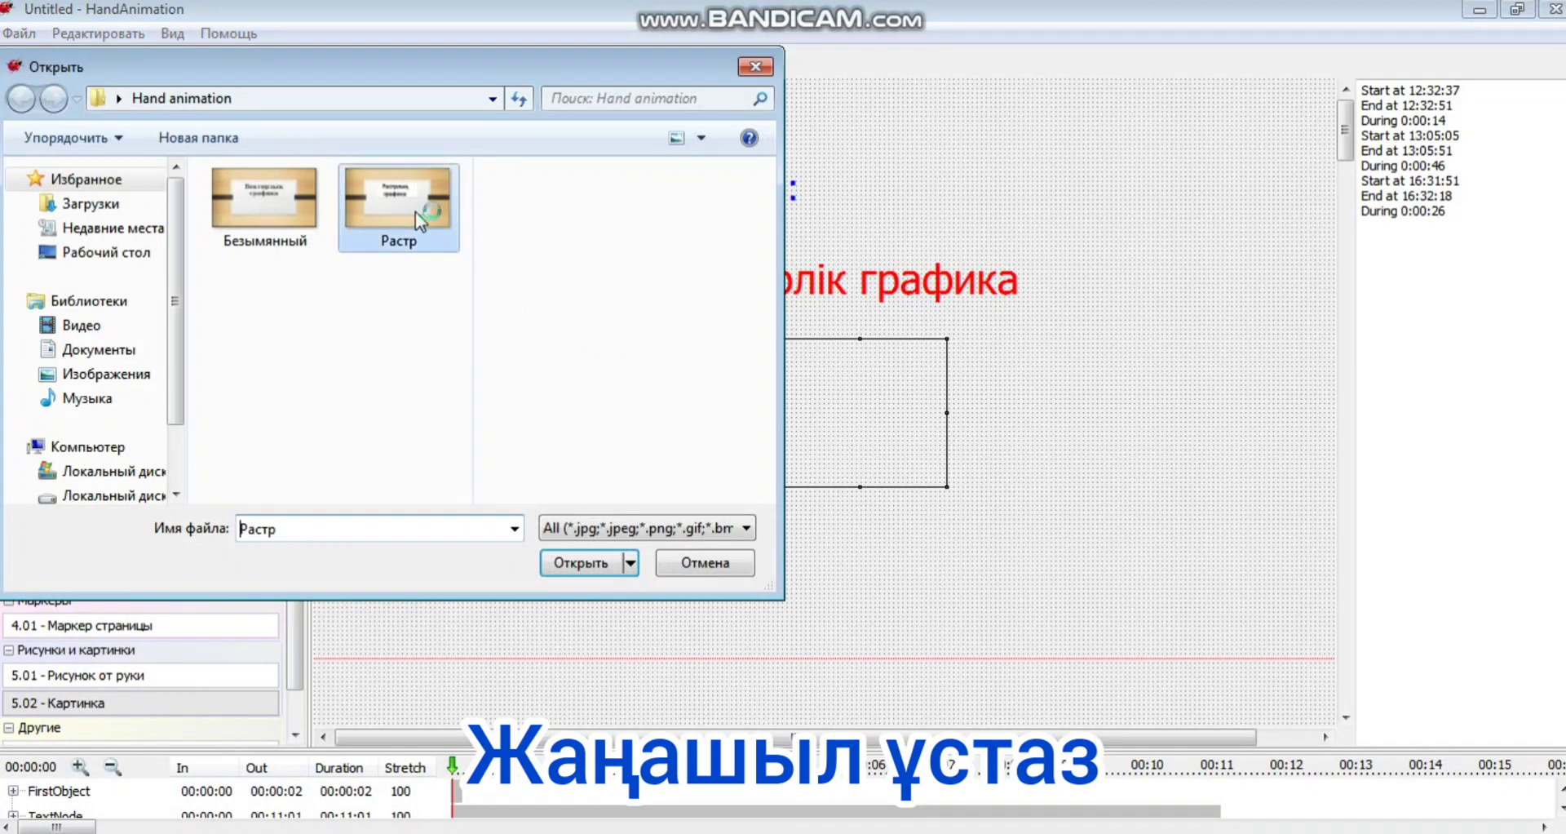
click(582, 564)
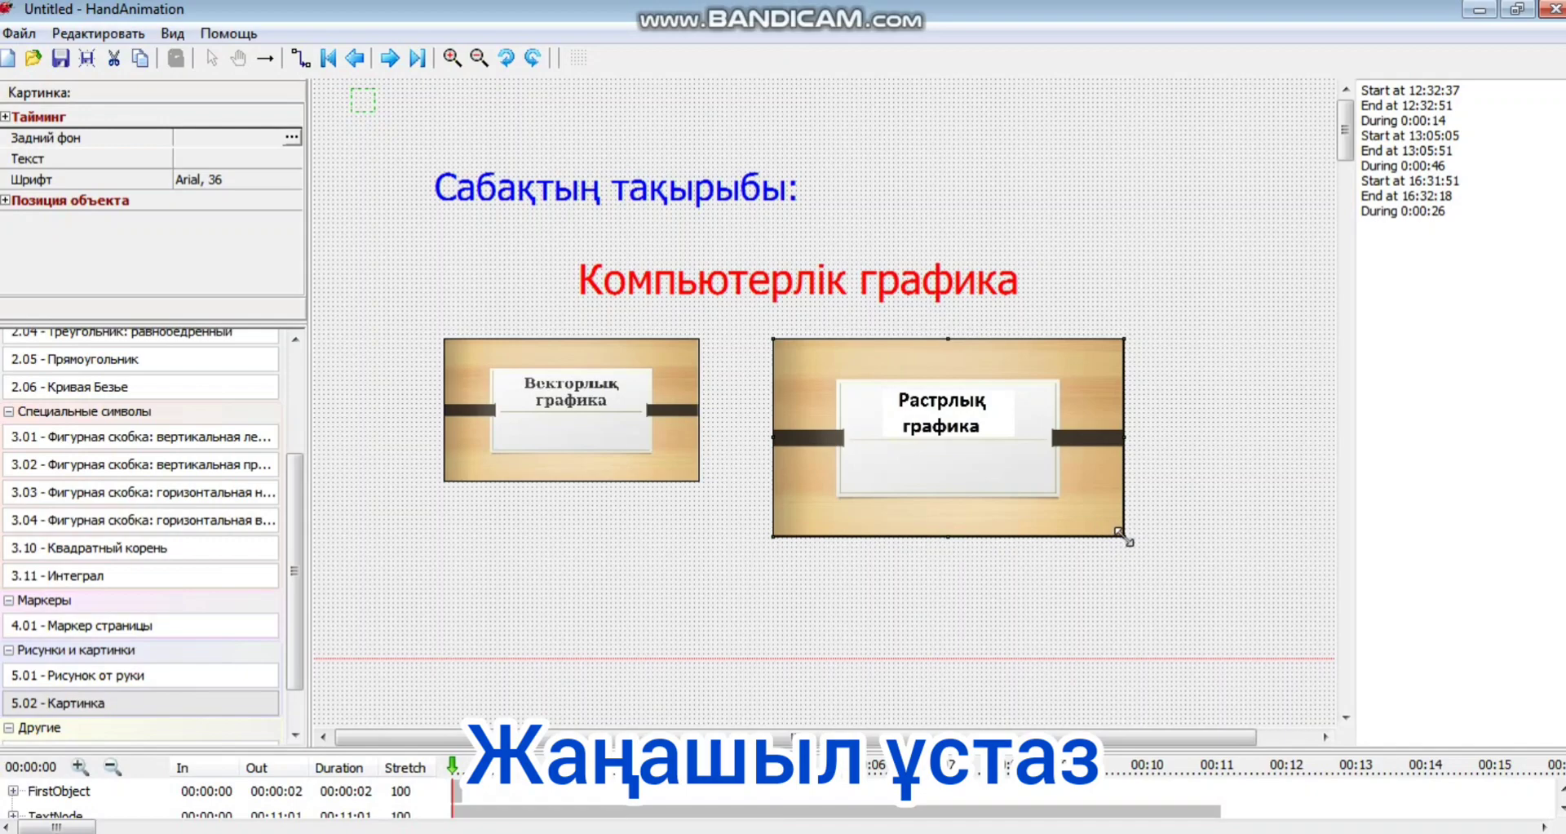
drag(1121, 534, 1081, 522)
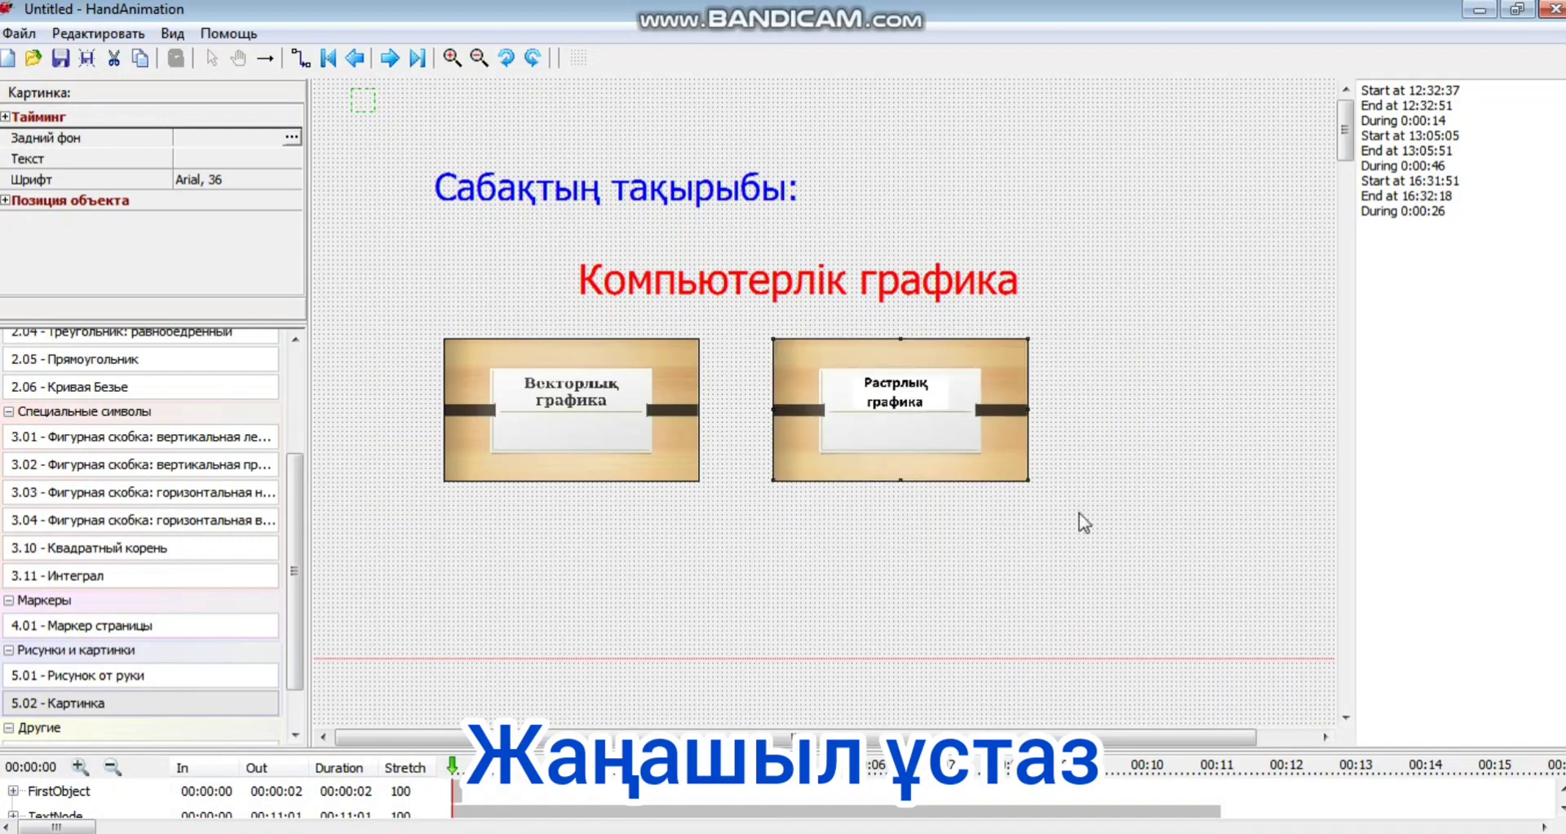
drag(967, 432, 1031, 428)
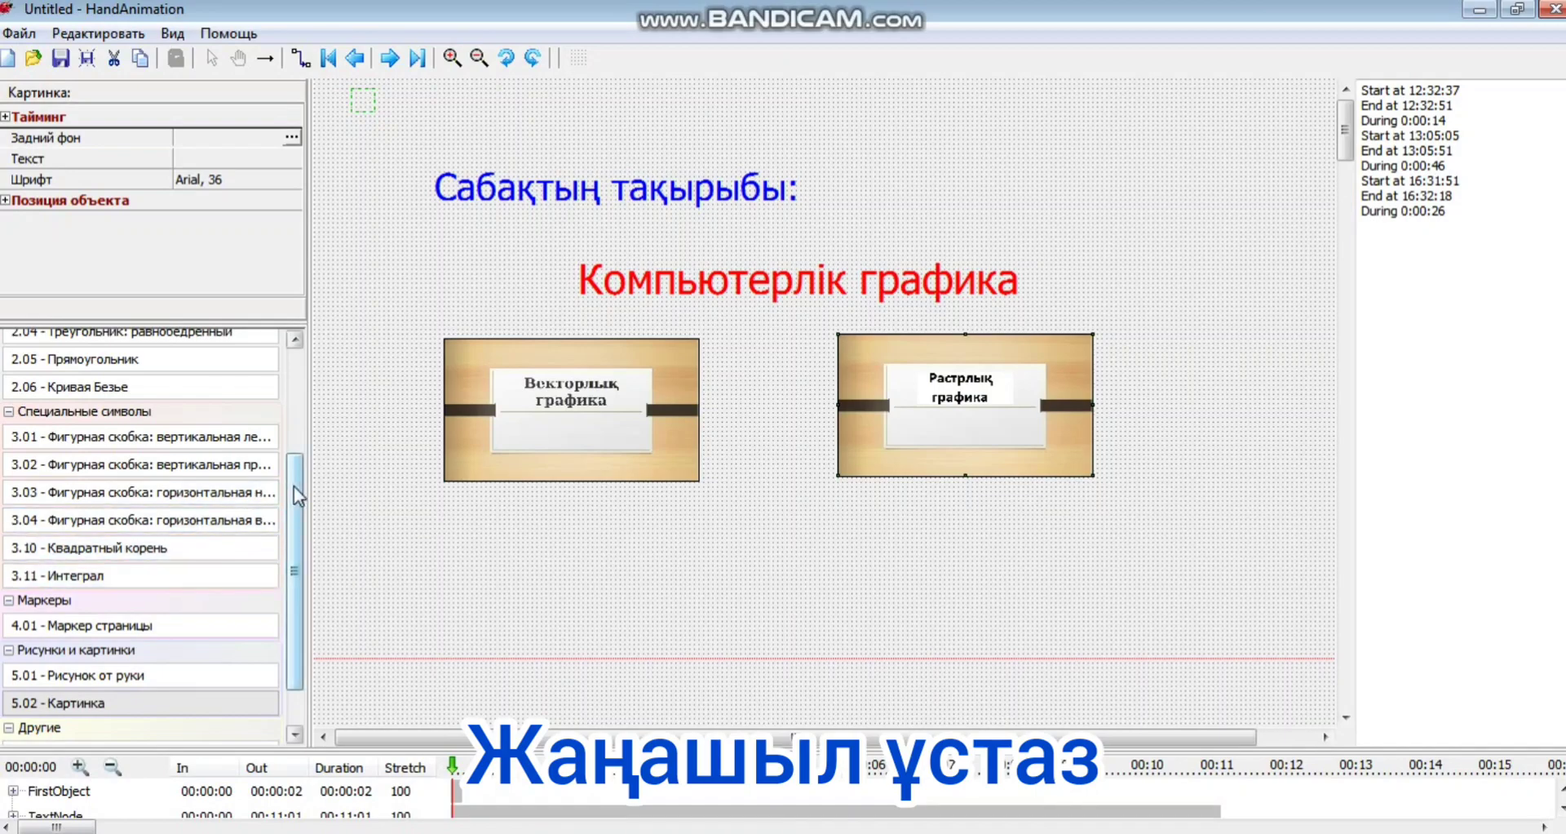
Step: Add a text object below the two pictures reading "Сабақтың мақсаты:" and deselect it
scroll(294, 480, up, 3)
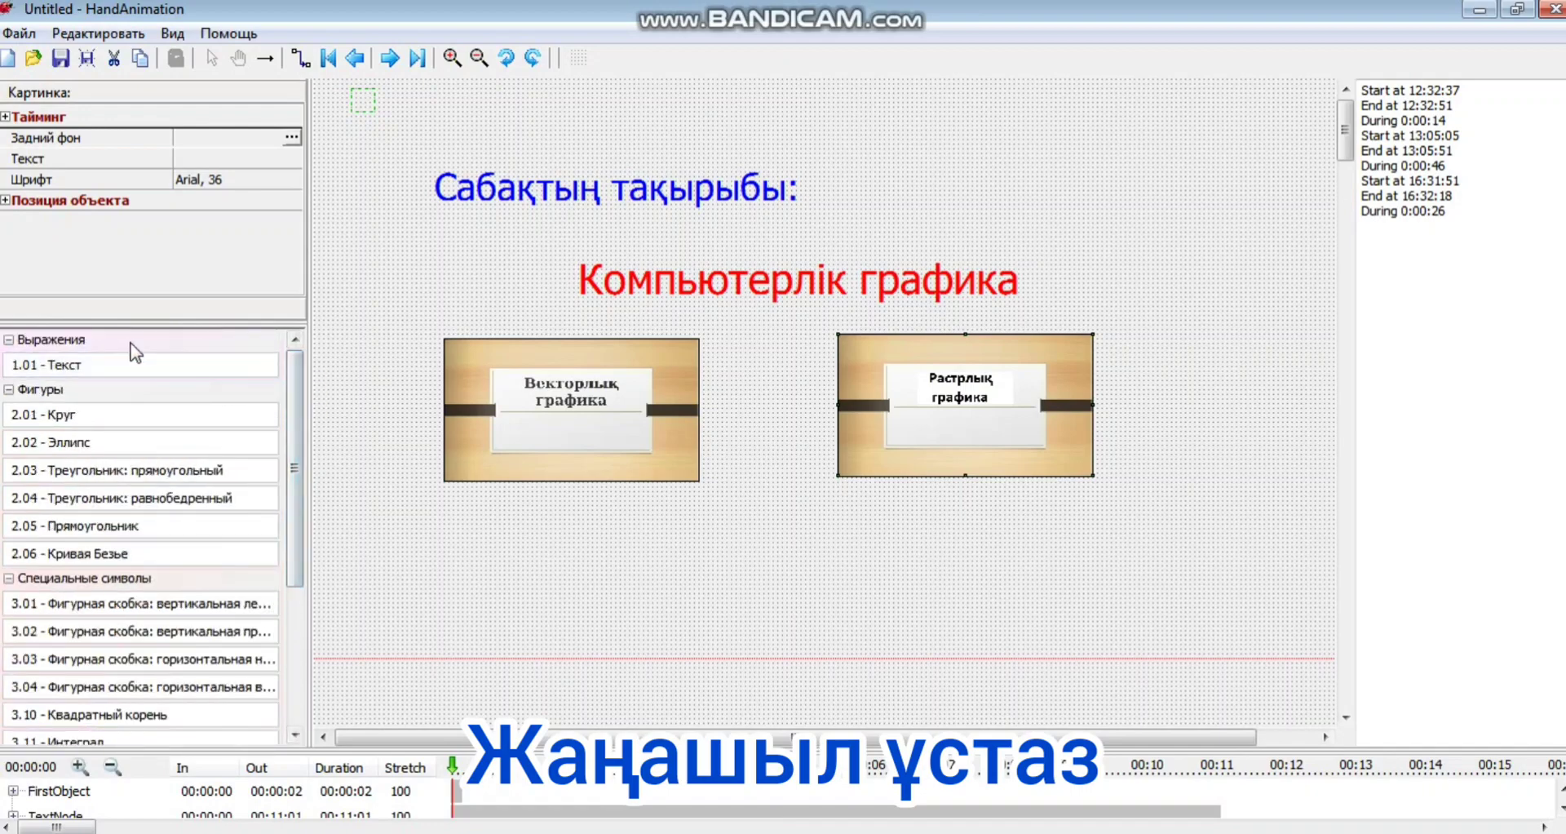
drag(135, 368, 421, 534)
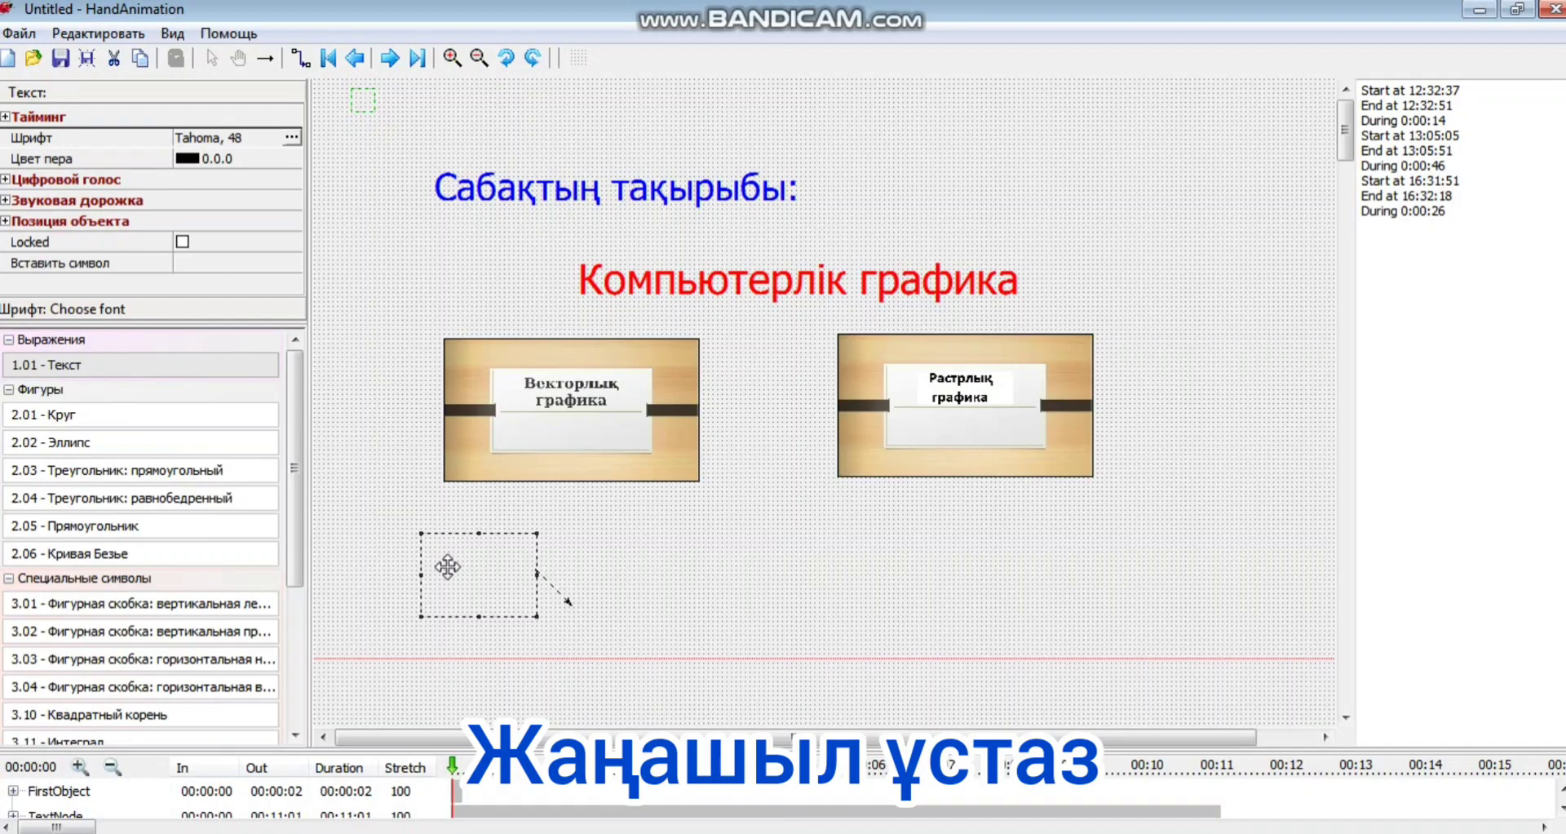
text(Сабақ)
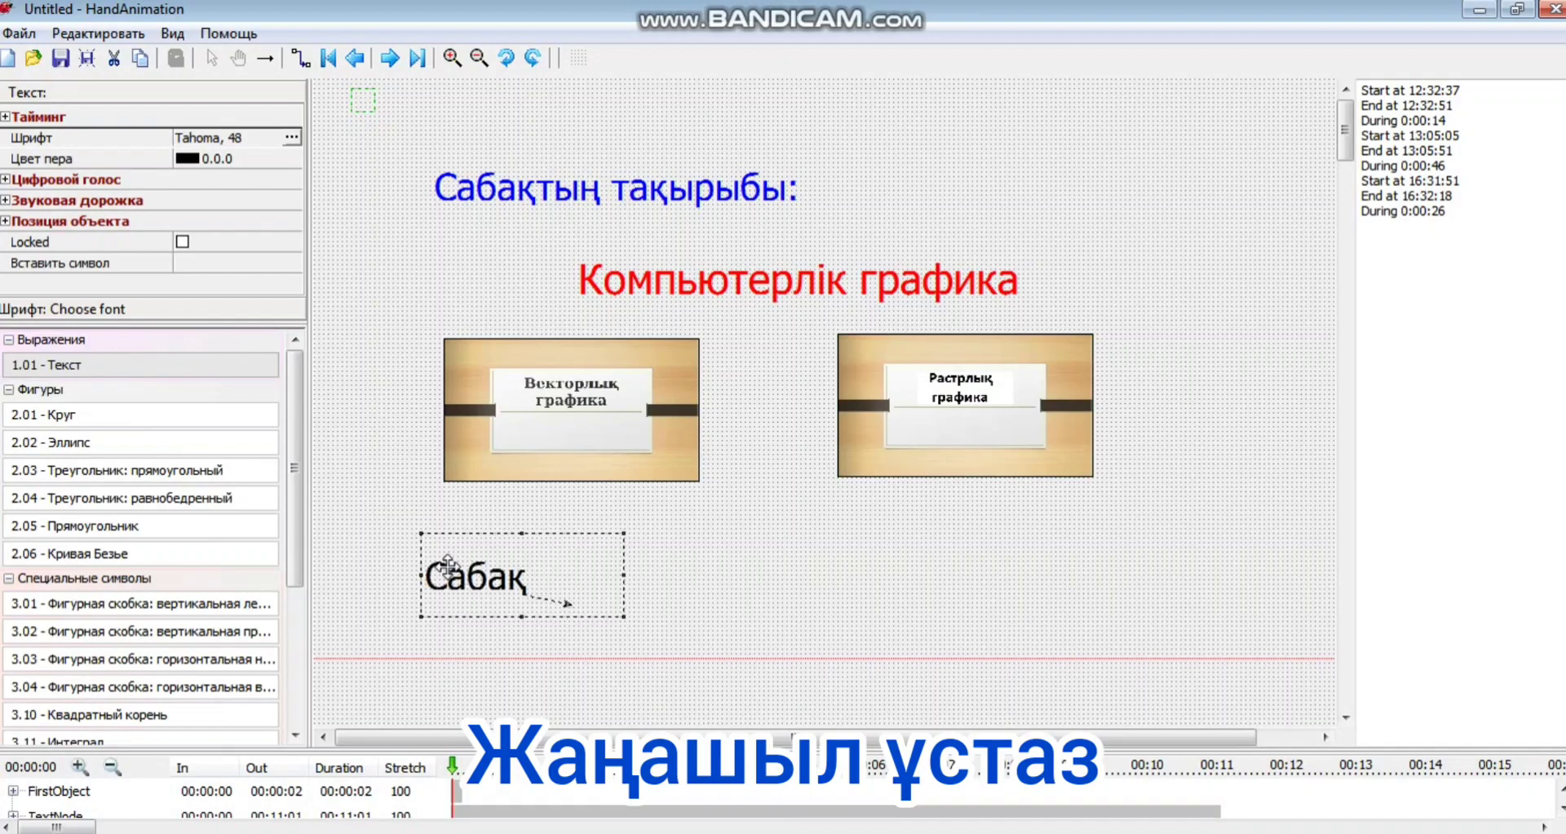
text(тың)
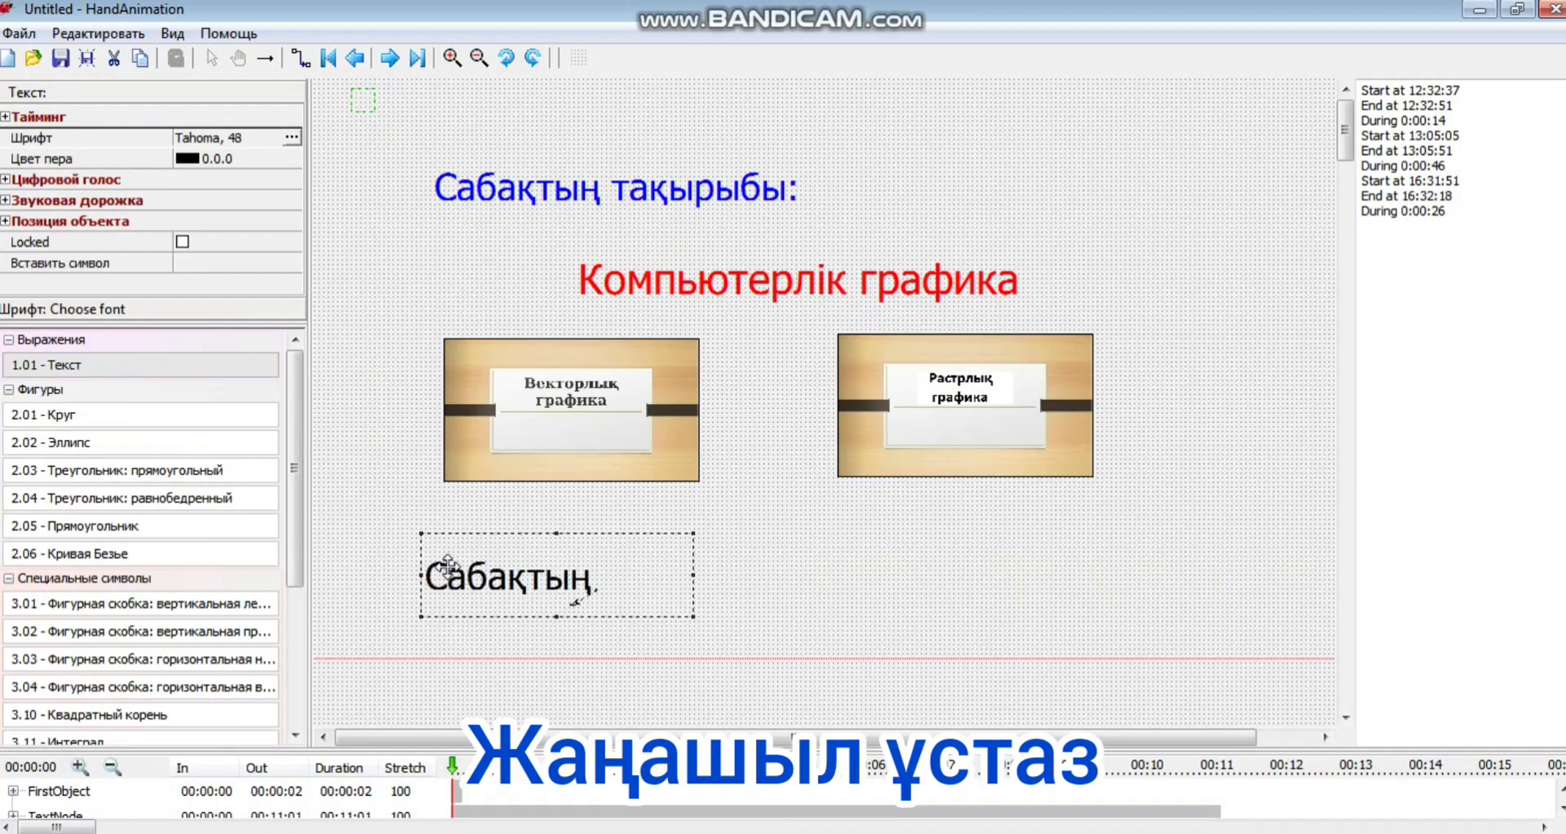
text( мақса)
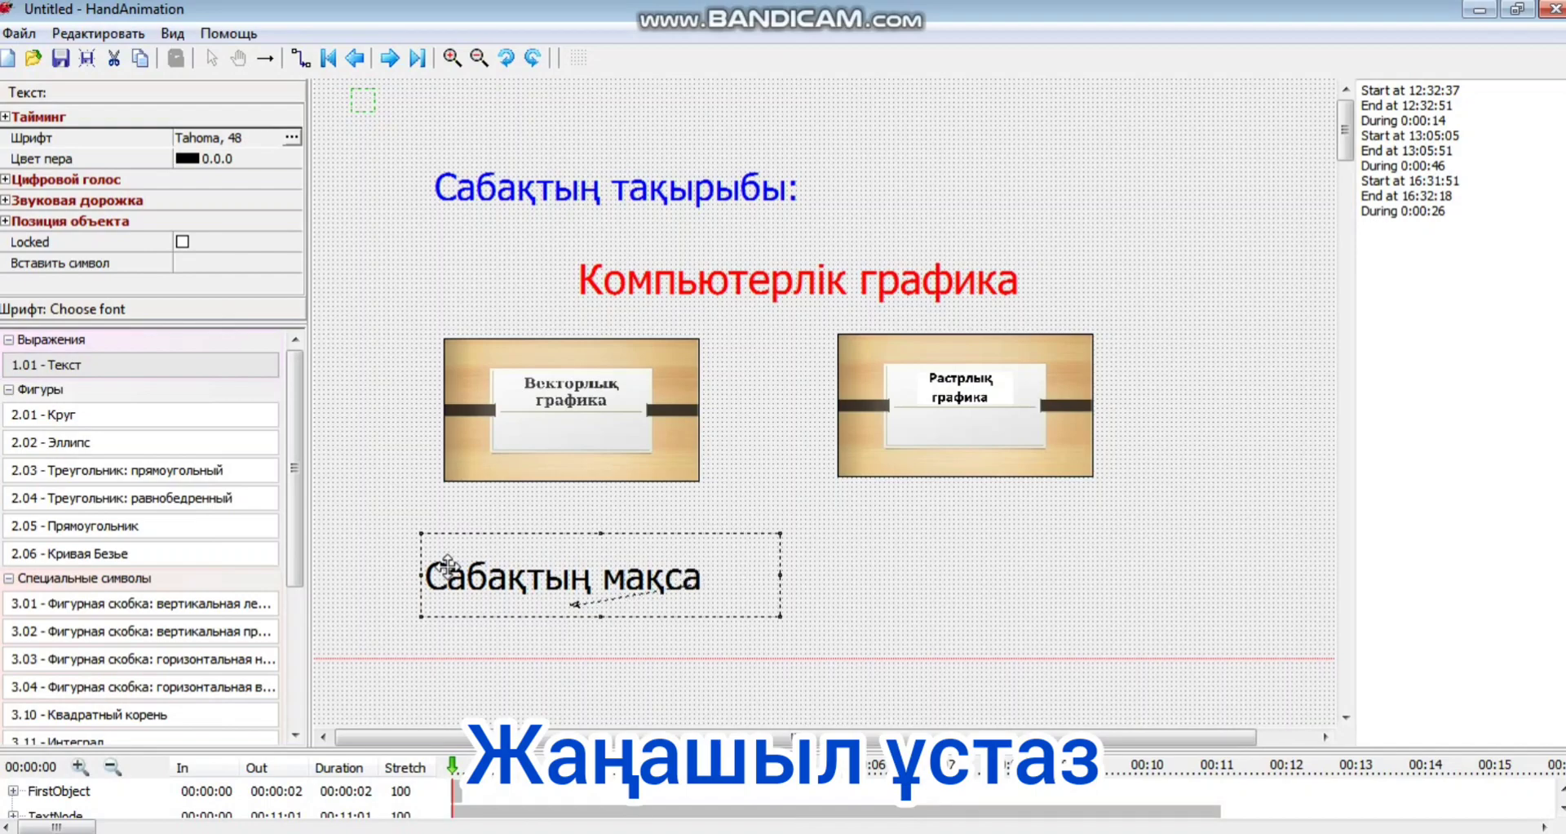
text(ты)
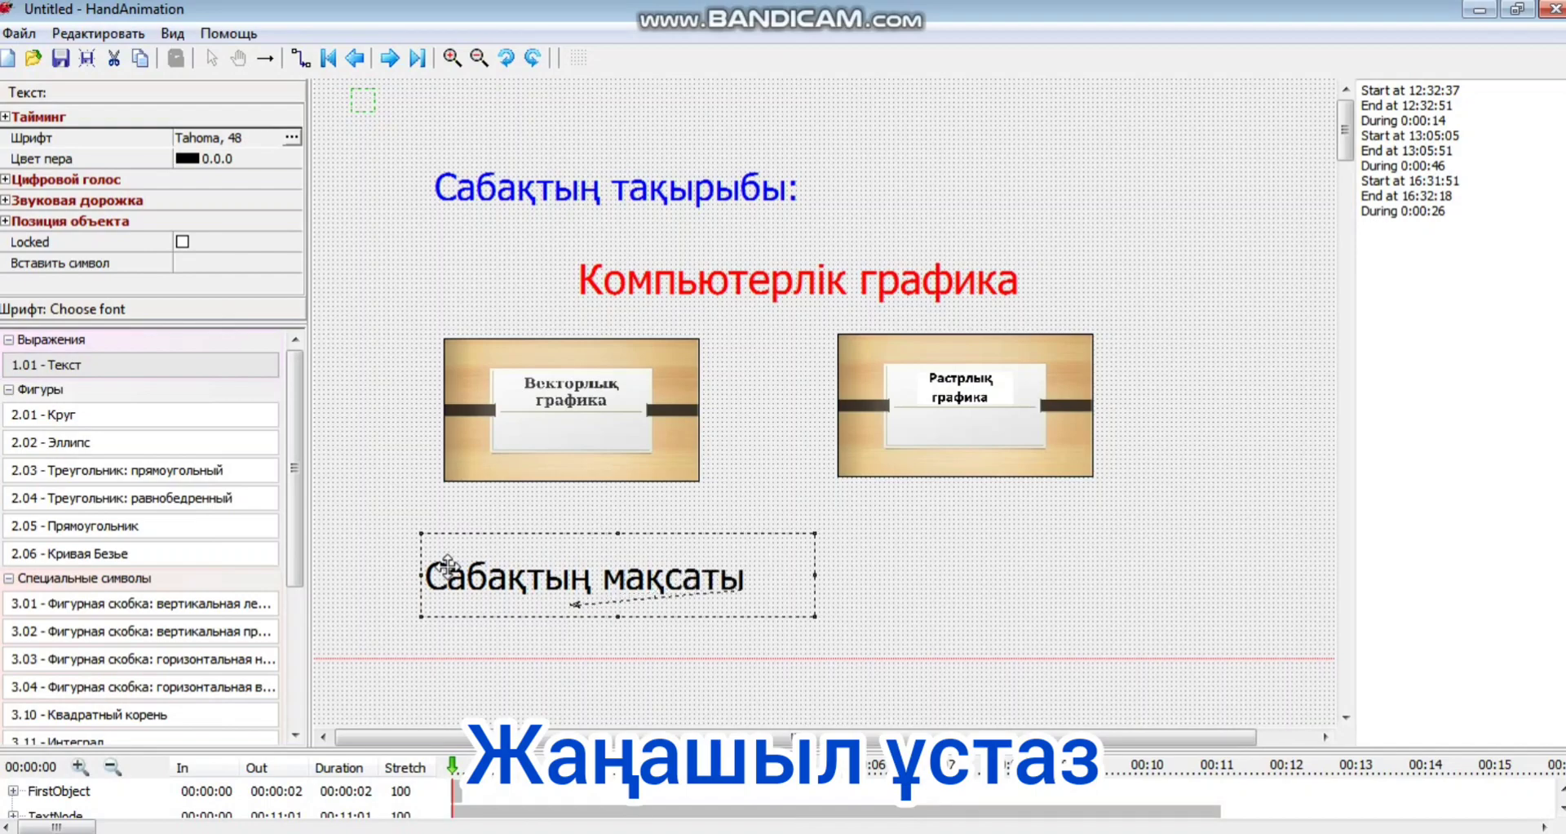
text(:)
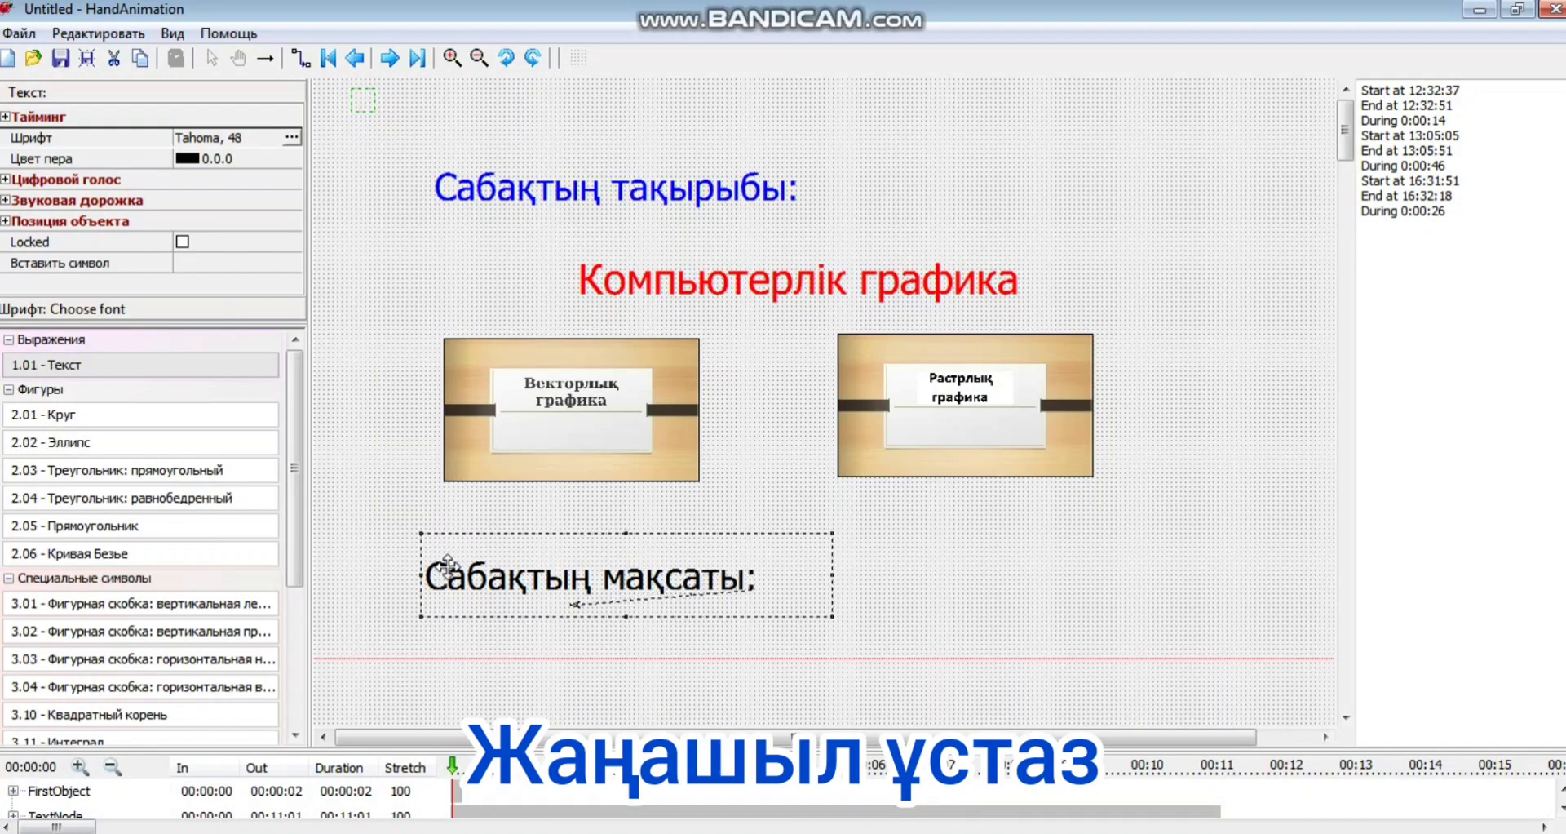
click(870, 586)
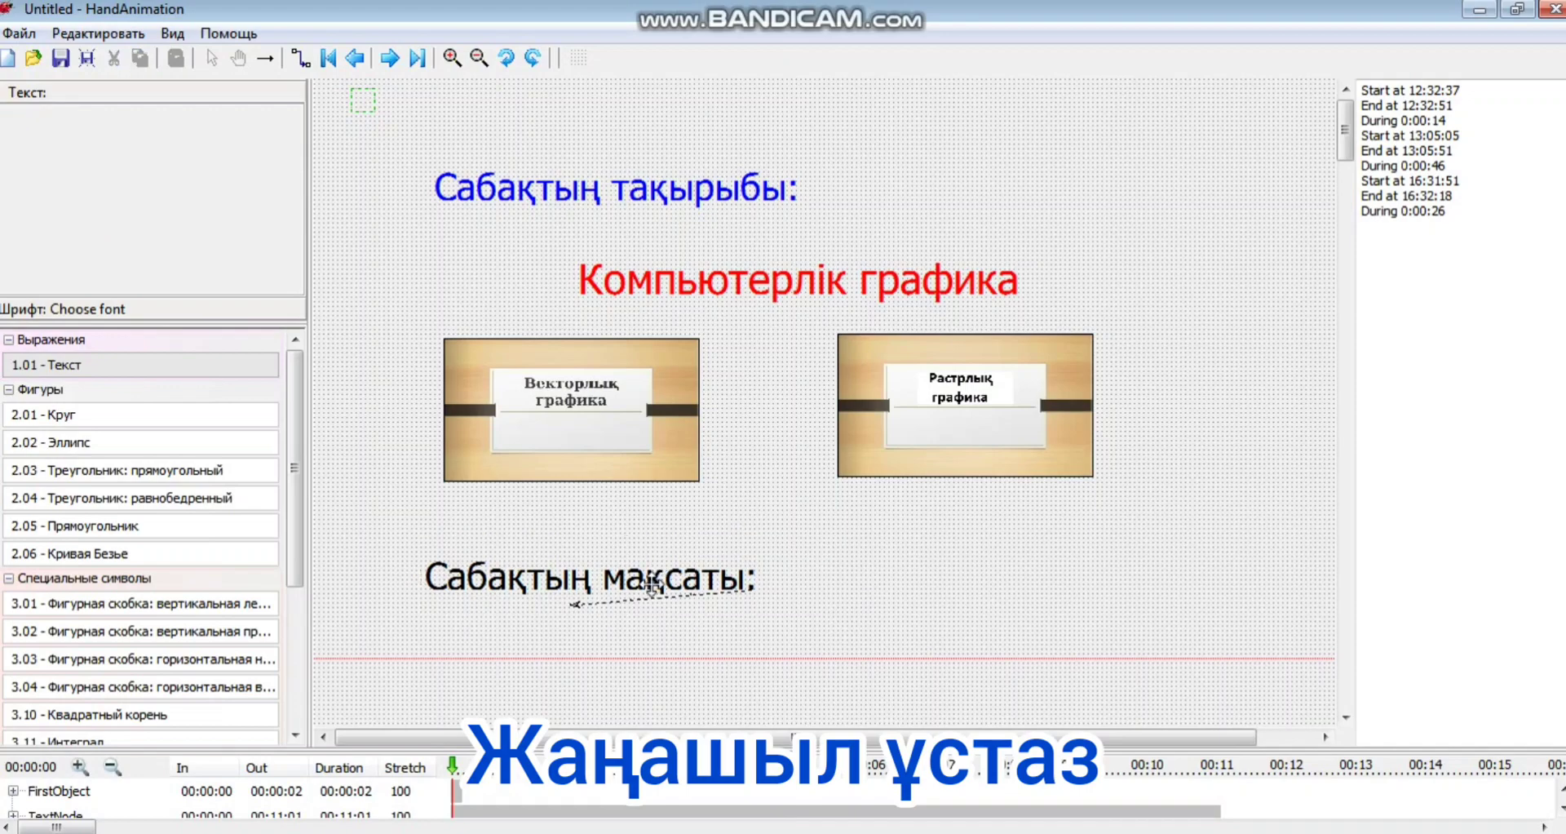
Step: Move the "Сабақтың мақсаты:" text slightly up and delete the dashed connector arrow attached to it
drag(653, 582, 642, 554)
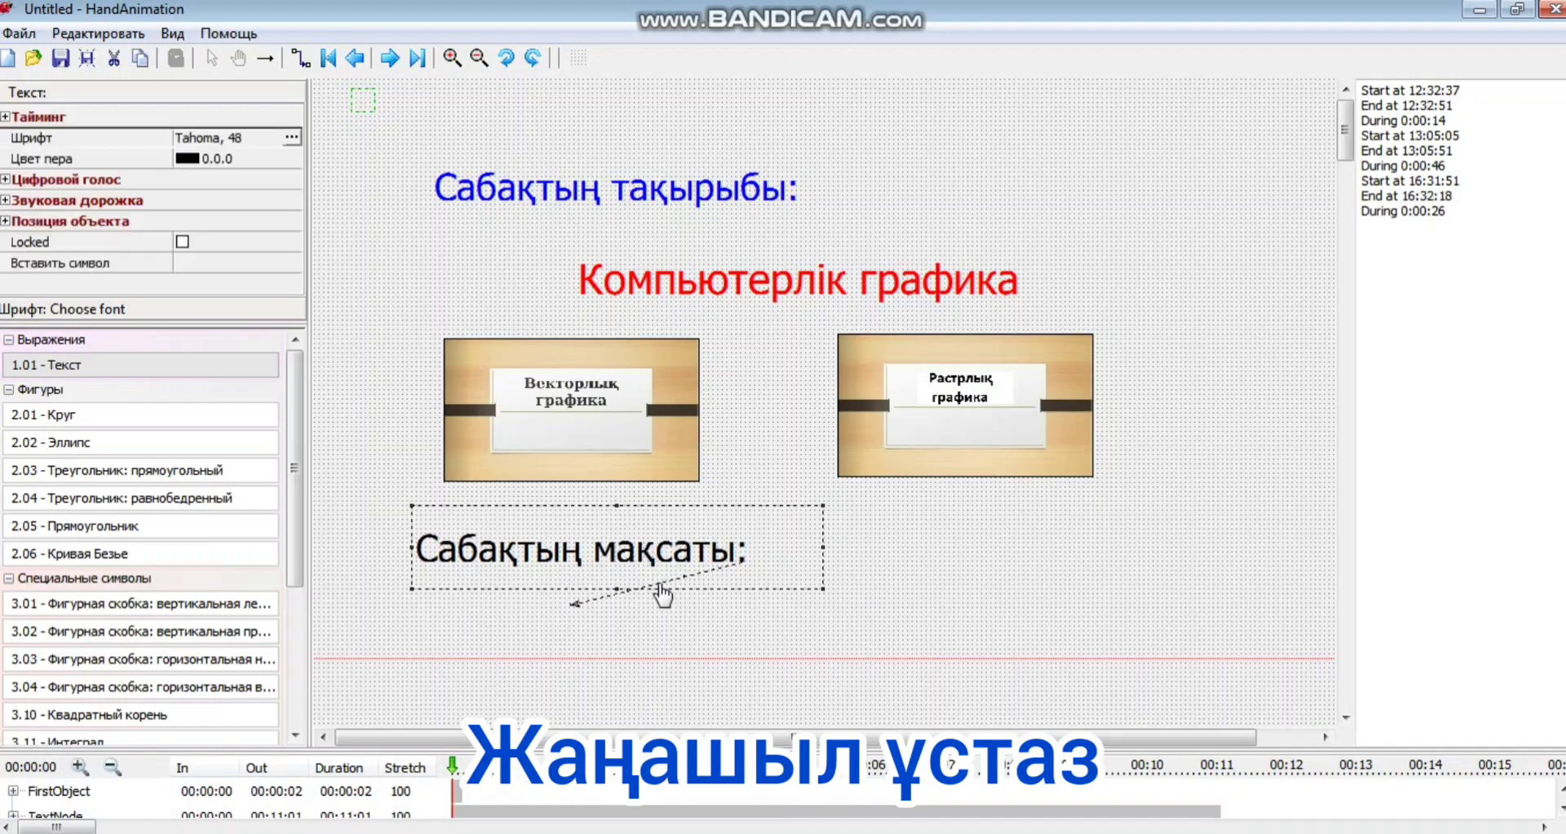
click(663, 590)
key(Delete)
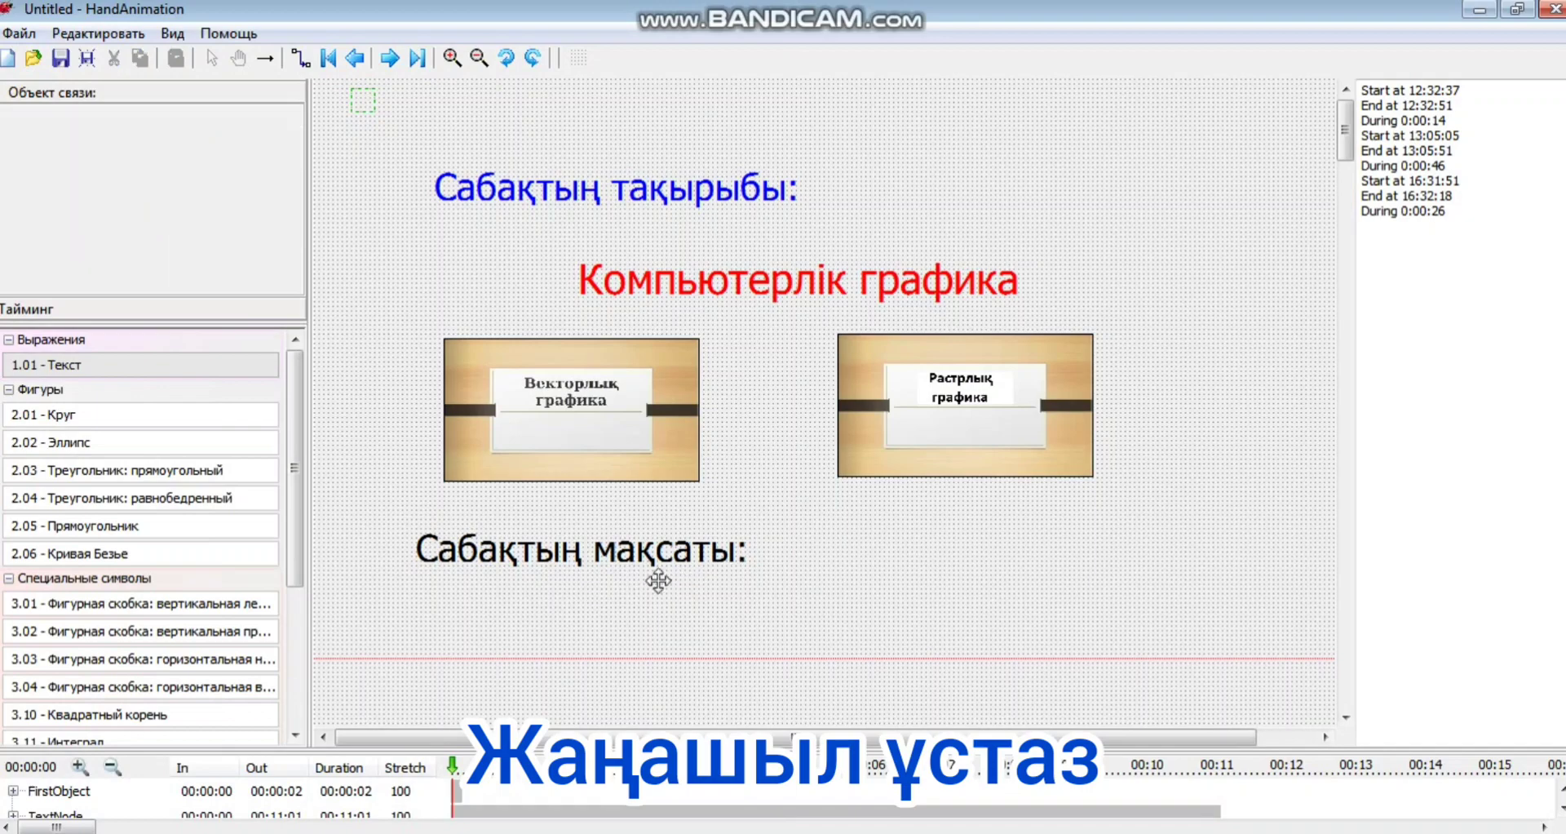
Step: Change the pen colour of the "Сабақтың мақсаты:" text to blue and deselect it
click(581, 561)
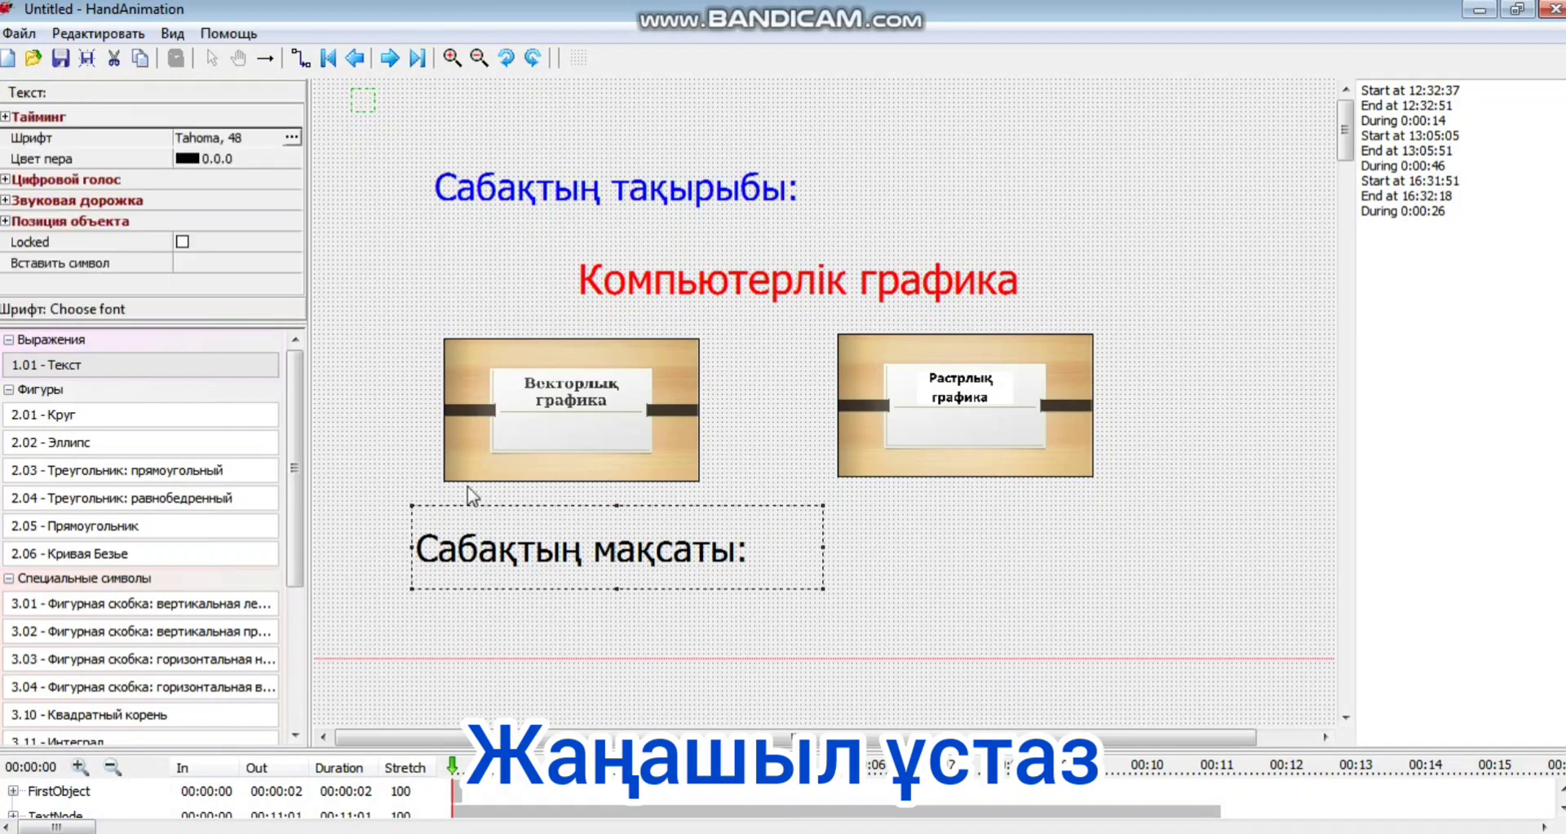
click(216, 159)
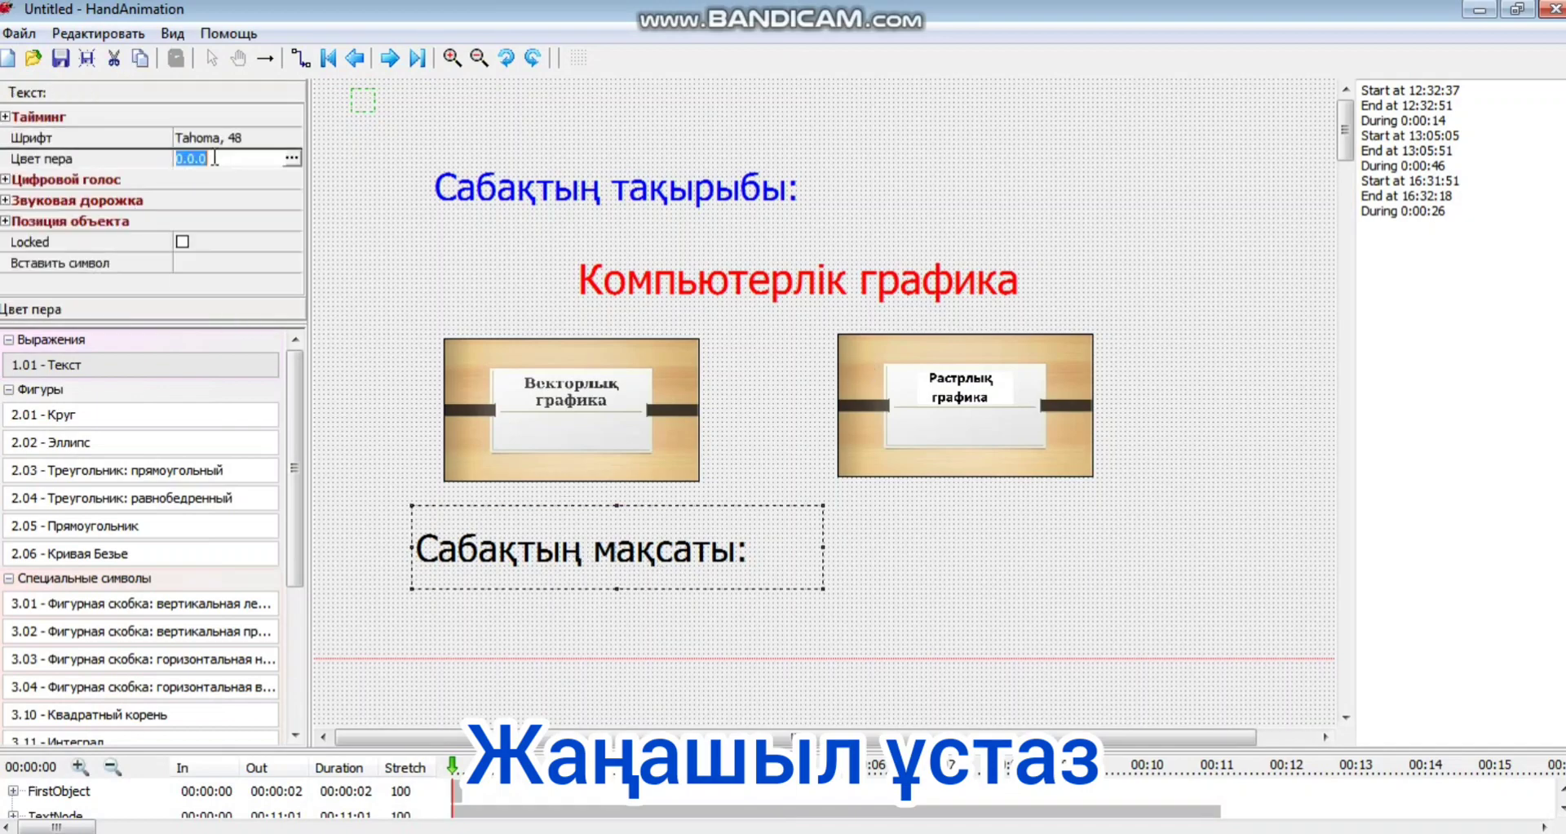
click(291, 158)
click(798, 313)
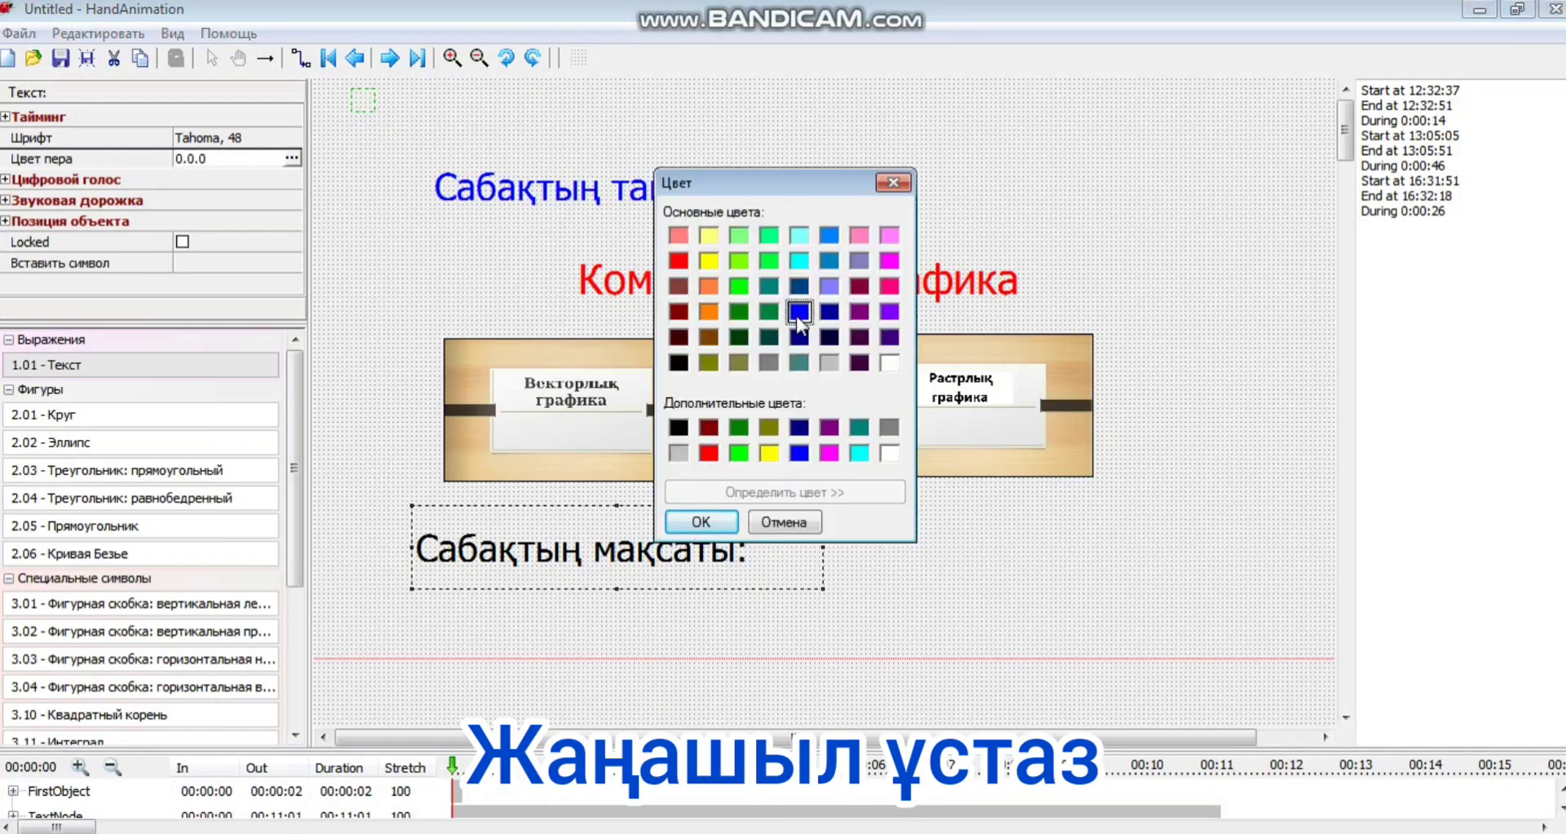
click(696, 520)
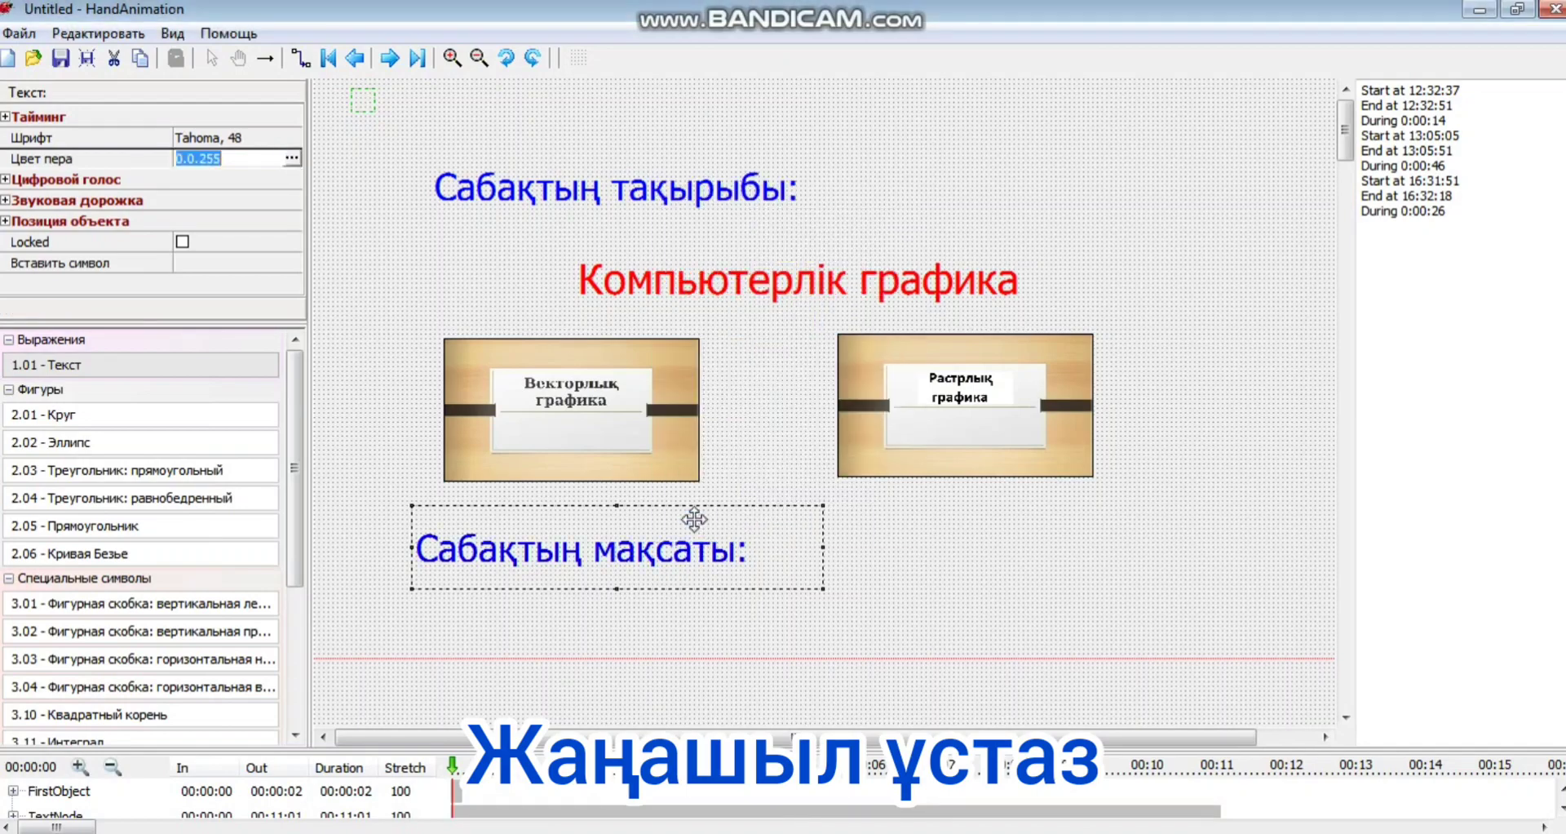
click(850, 556)
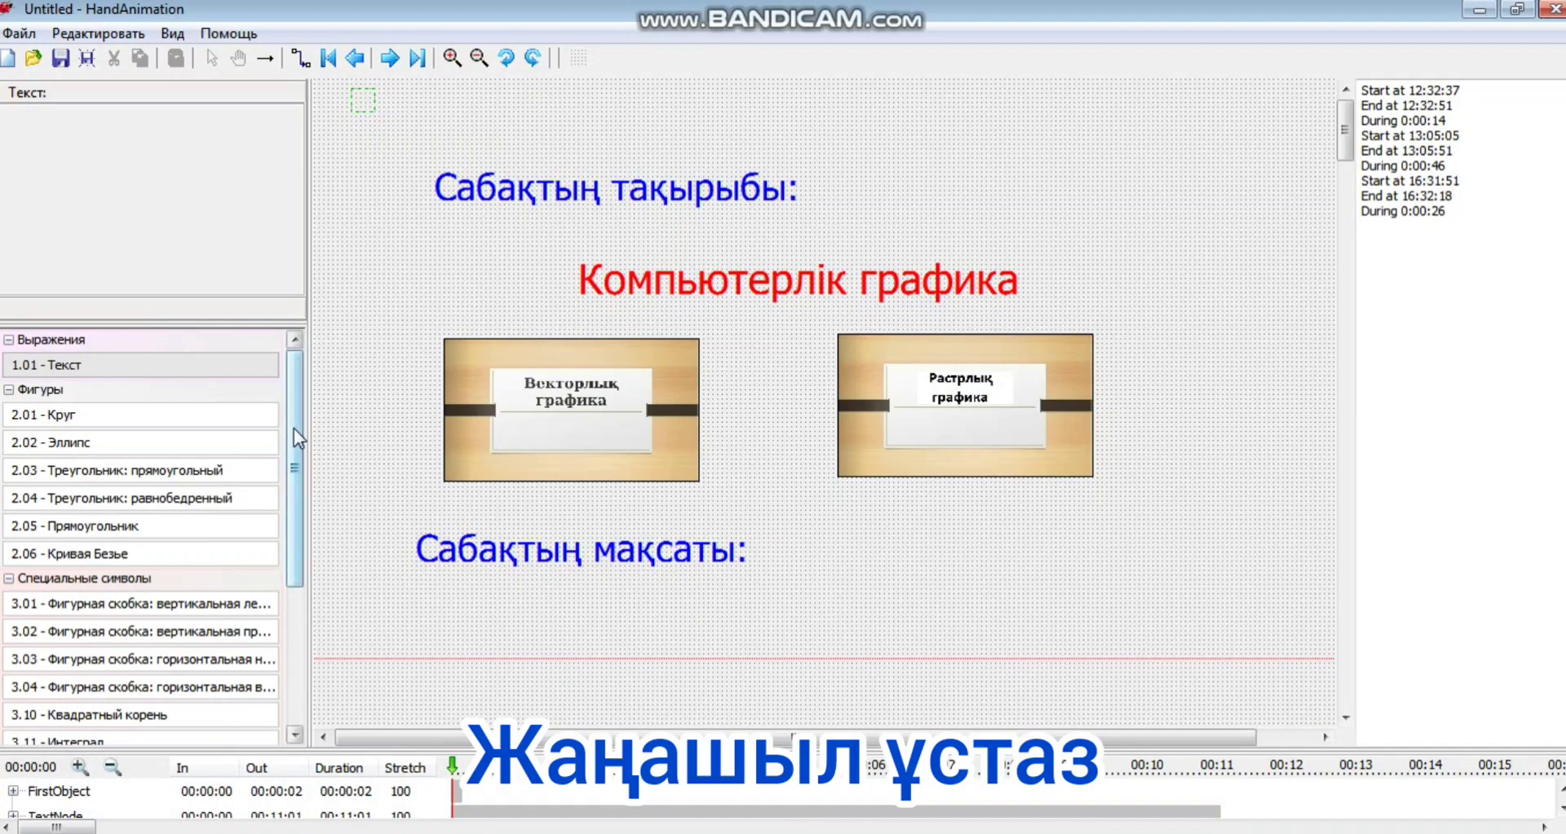
Step: Add an empty object just right of "Сабақтың мақсаты:" and link the green start object to the "Сабақтың тақырыбы:" title
drag(296, 426, 302, 581)
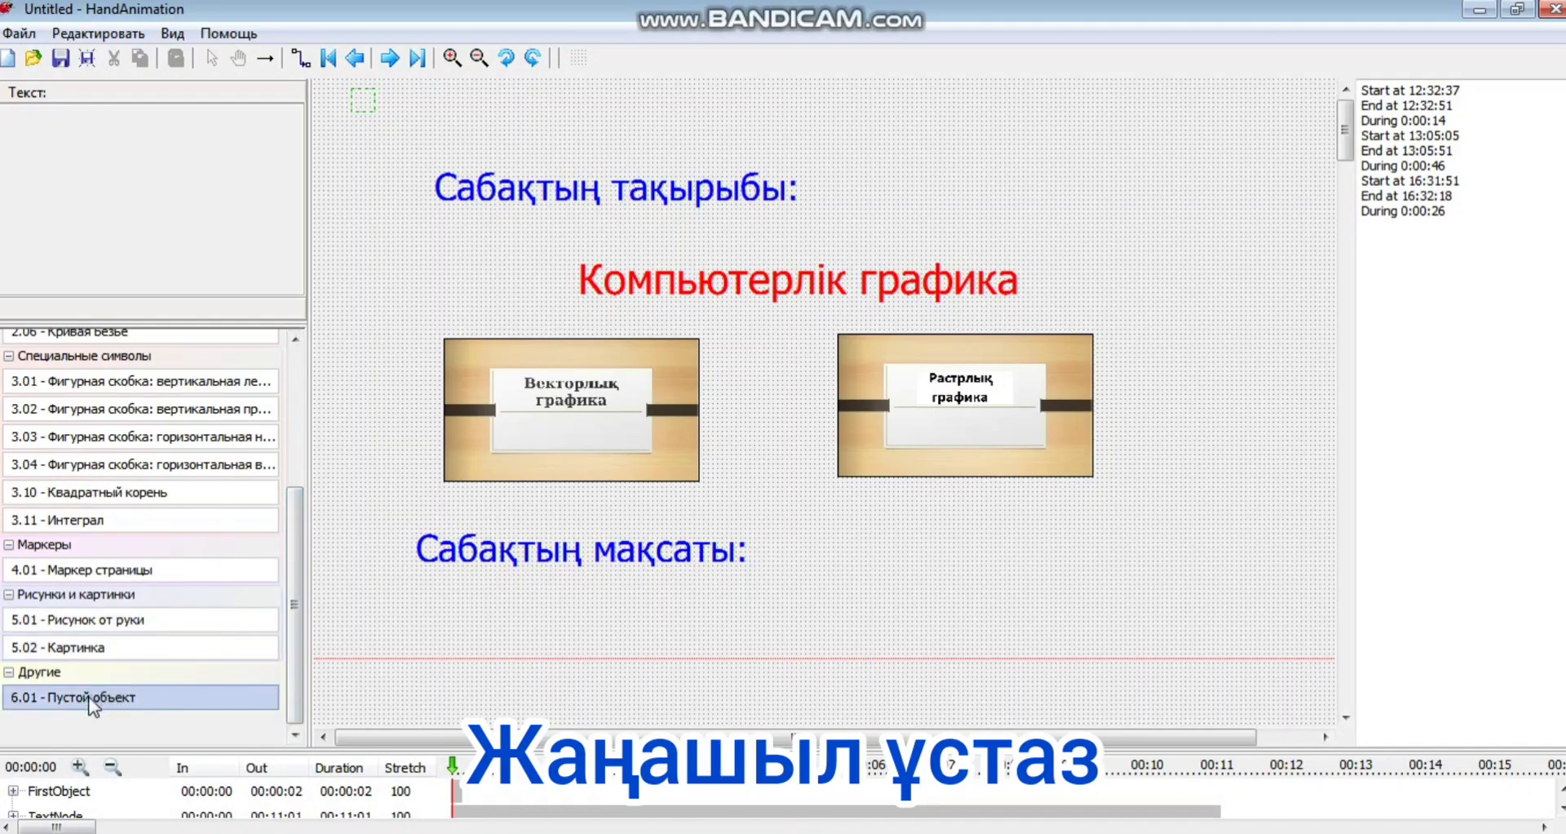
drag(91, 700, 799, 589)
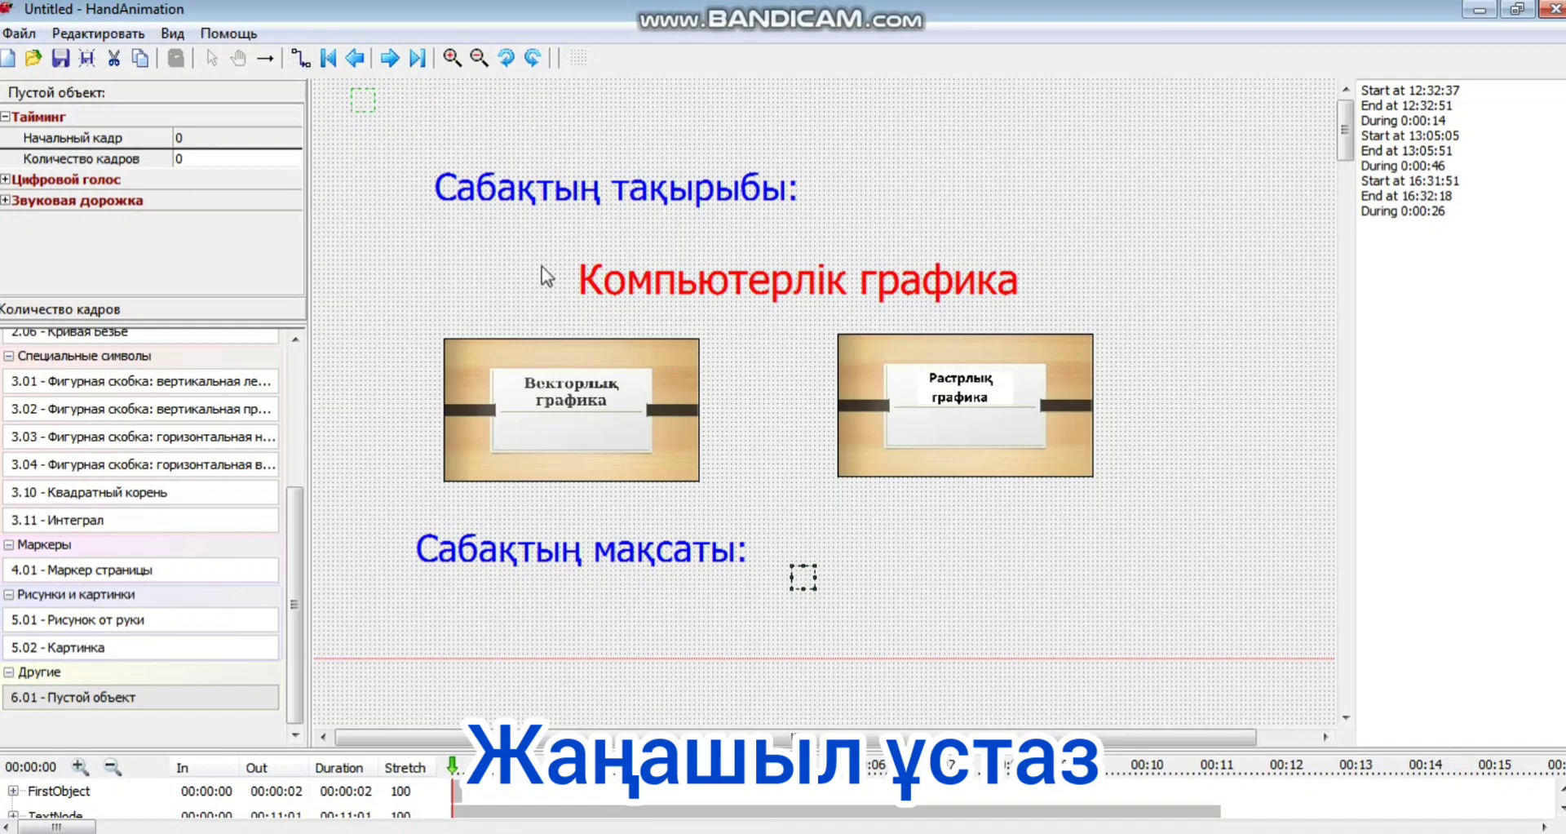
click(300, 60)
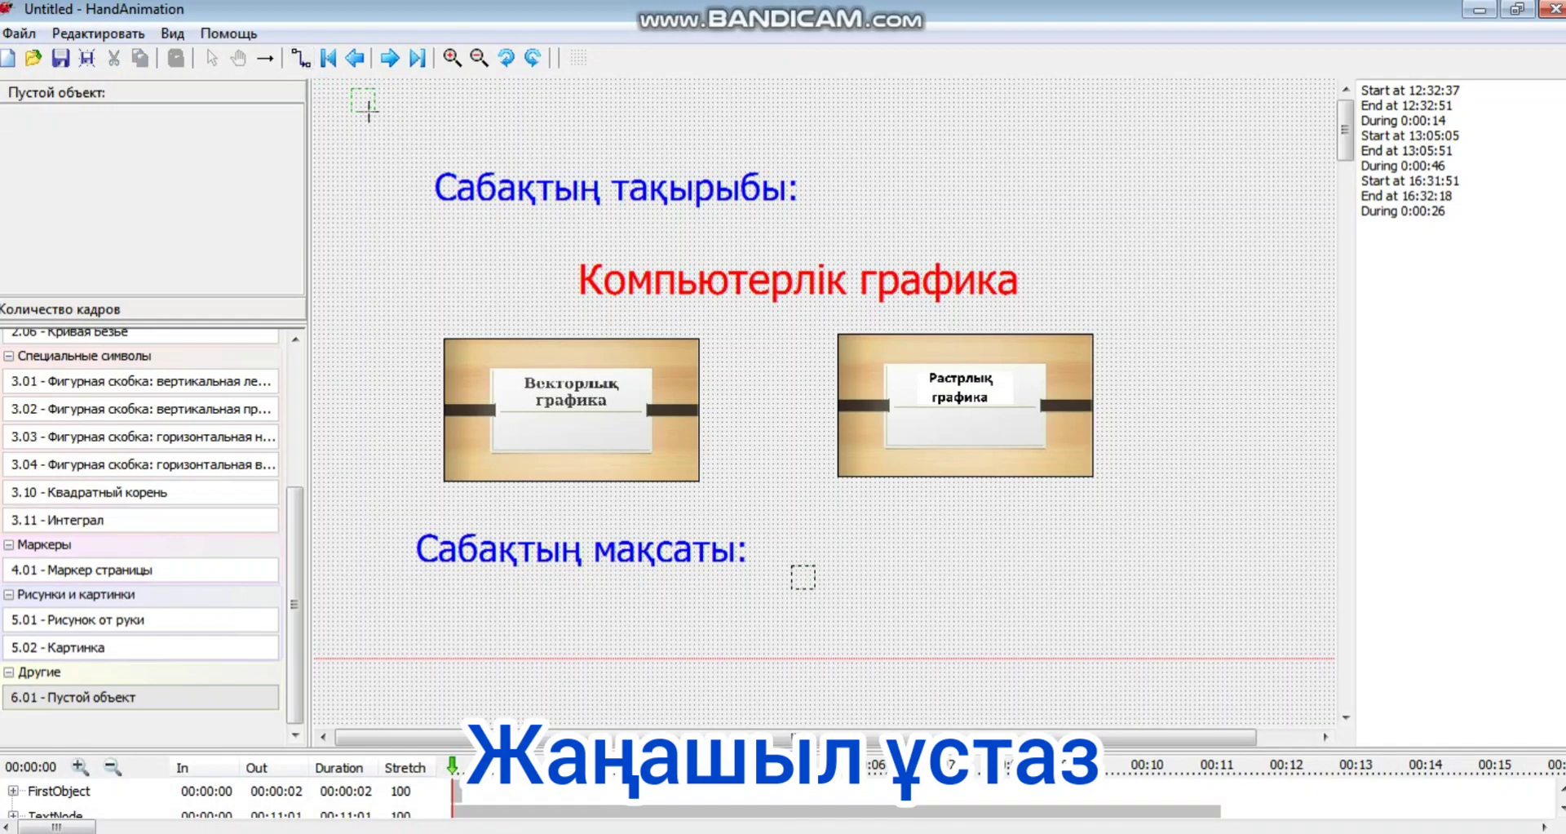
drag(366, 104, 471, 174)
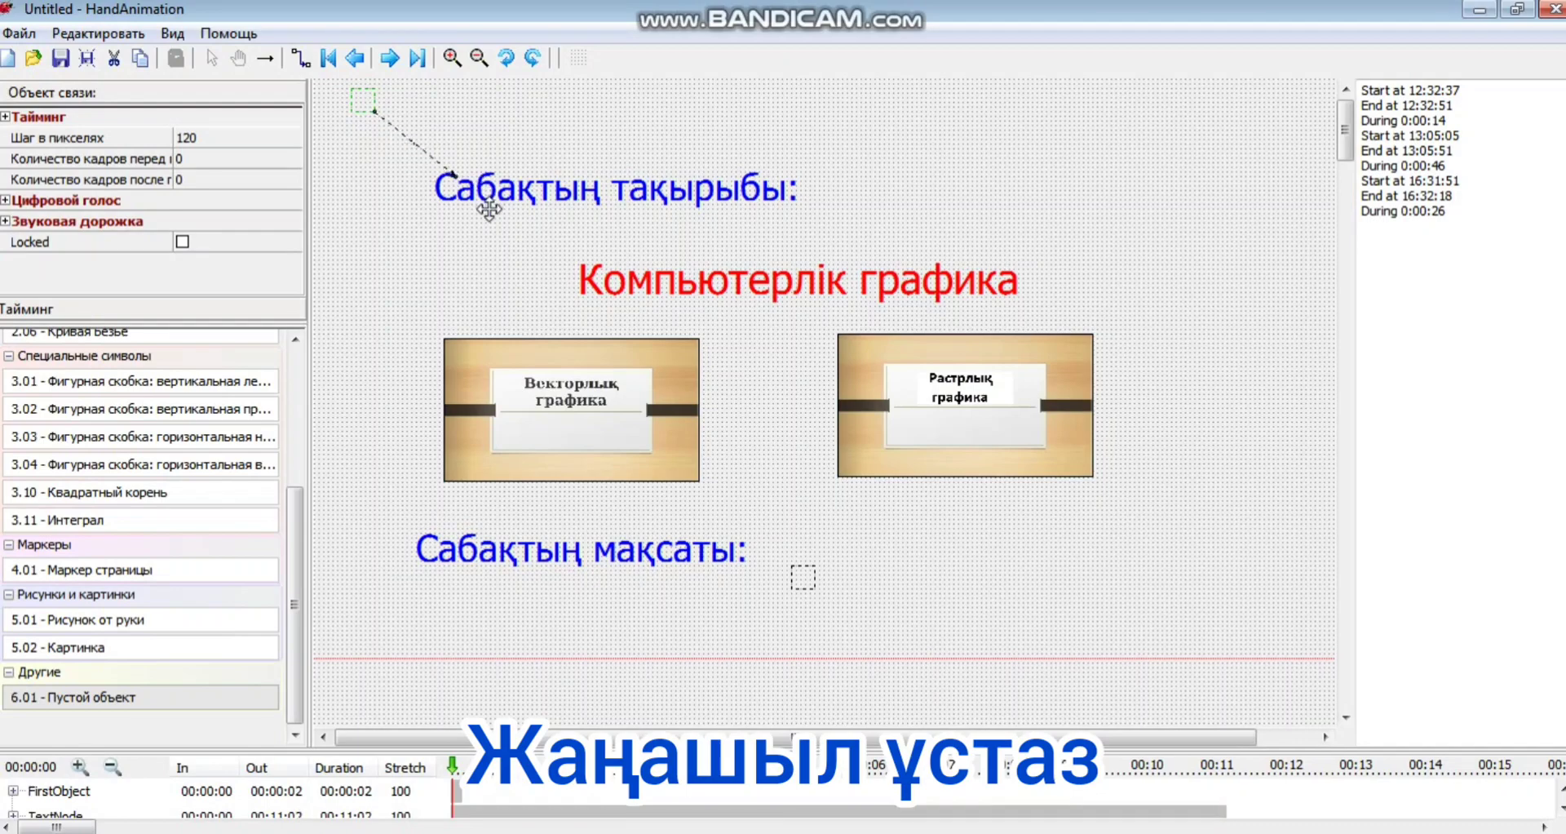
Step: Move the "Сабақтың тақырыбы:" title slightly up and link it to the "Компьютерлік графика" text
drag(489, 210, 480, 175)
click(302, 58)
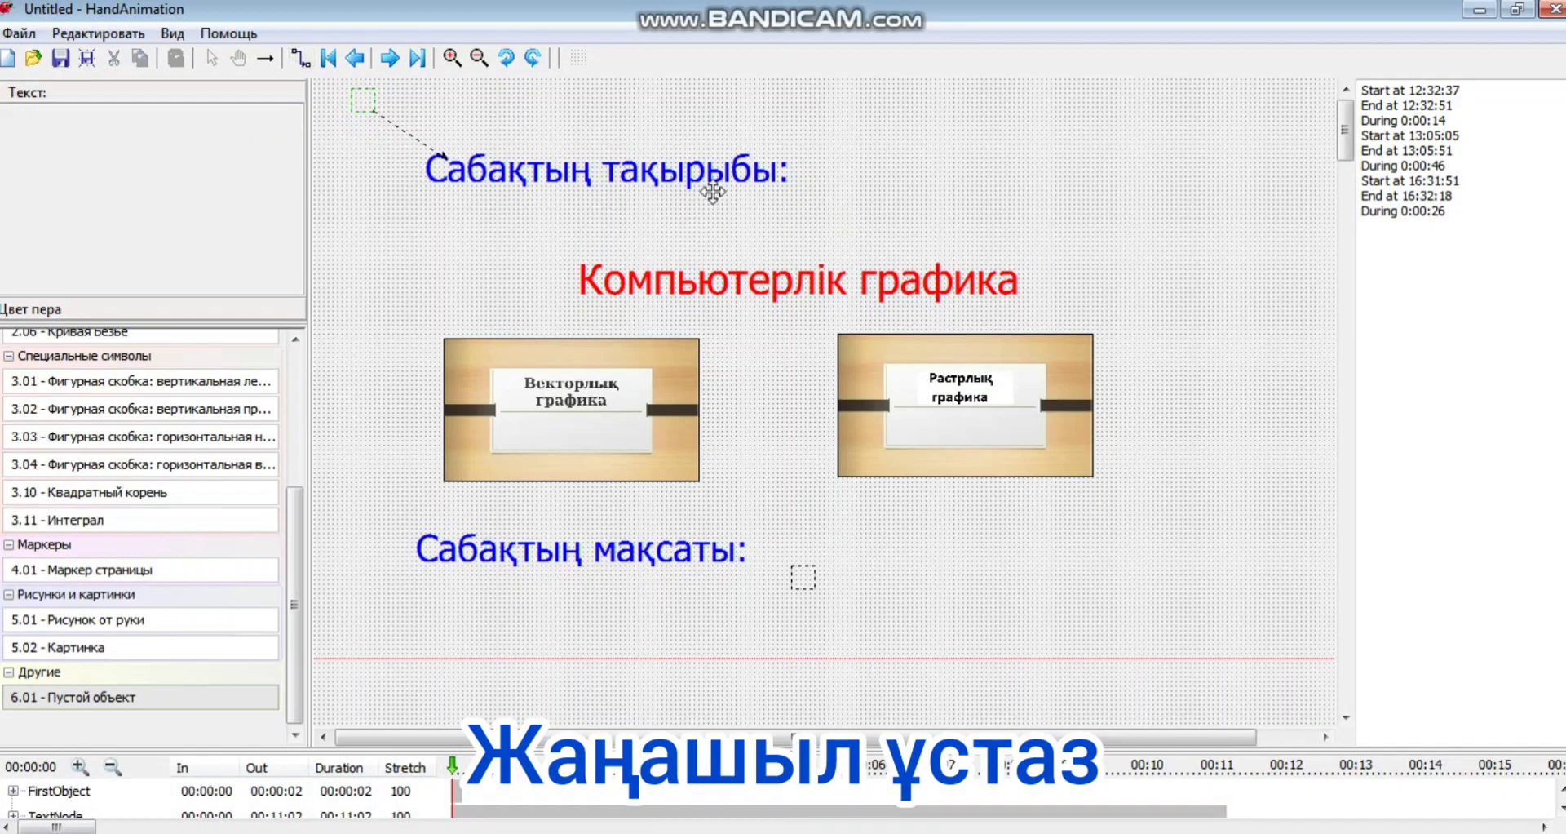
drag(714, 180, 645, 267)
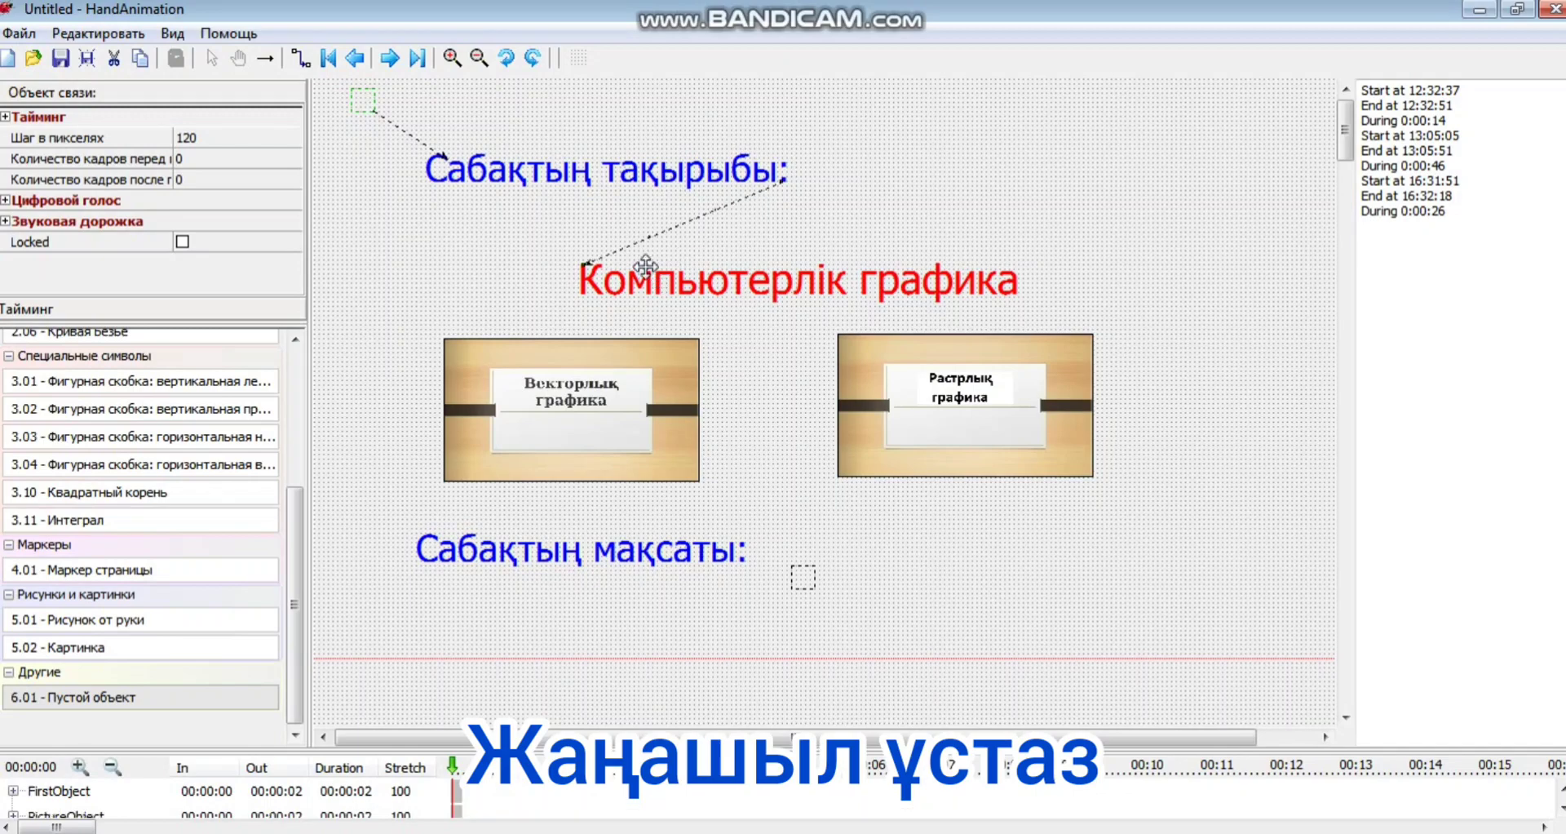
click(300, 58)
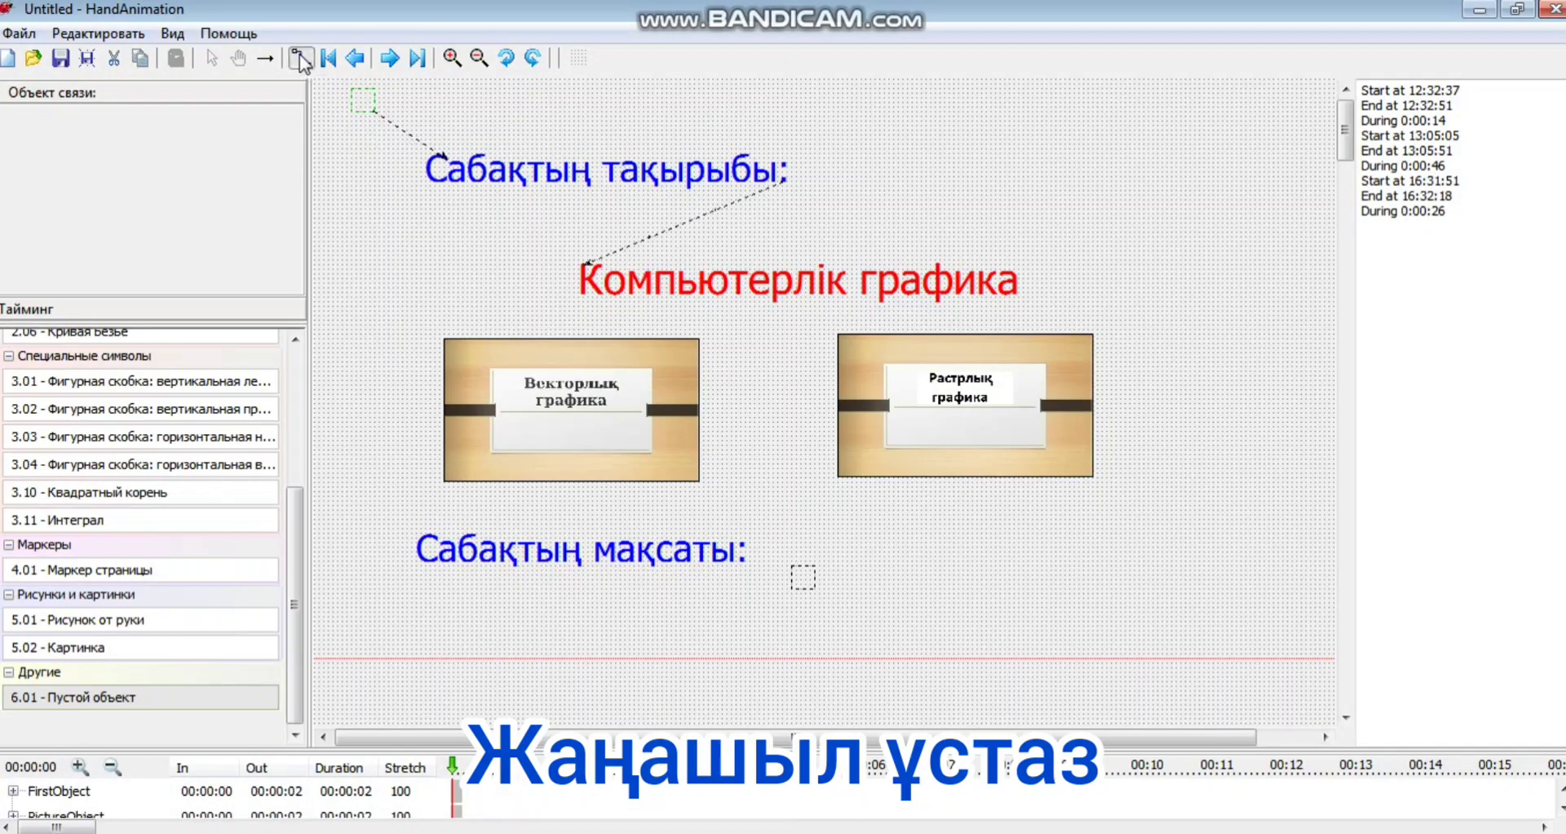
click(795, 287)
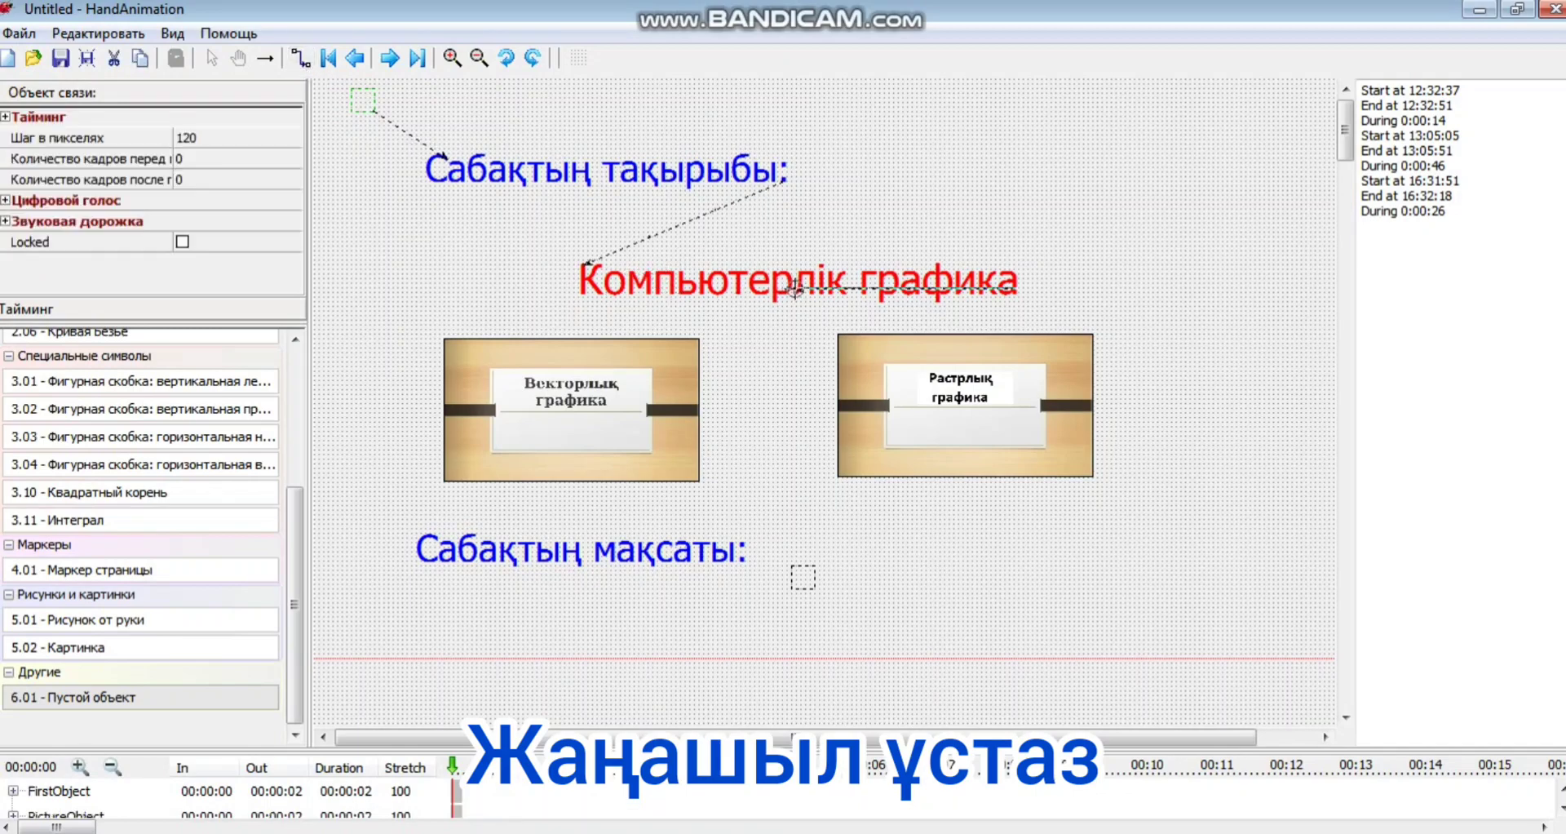
drag(796, 287, 748, 277)
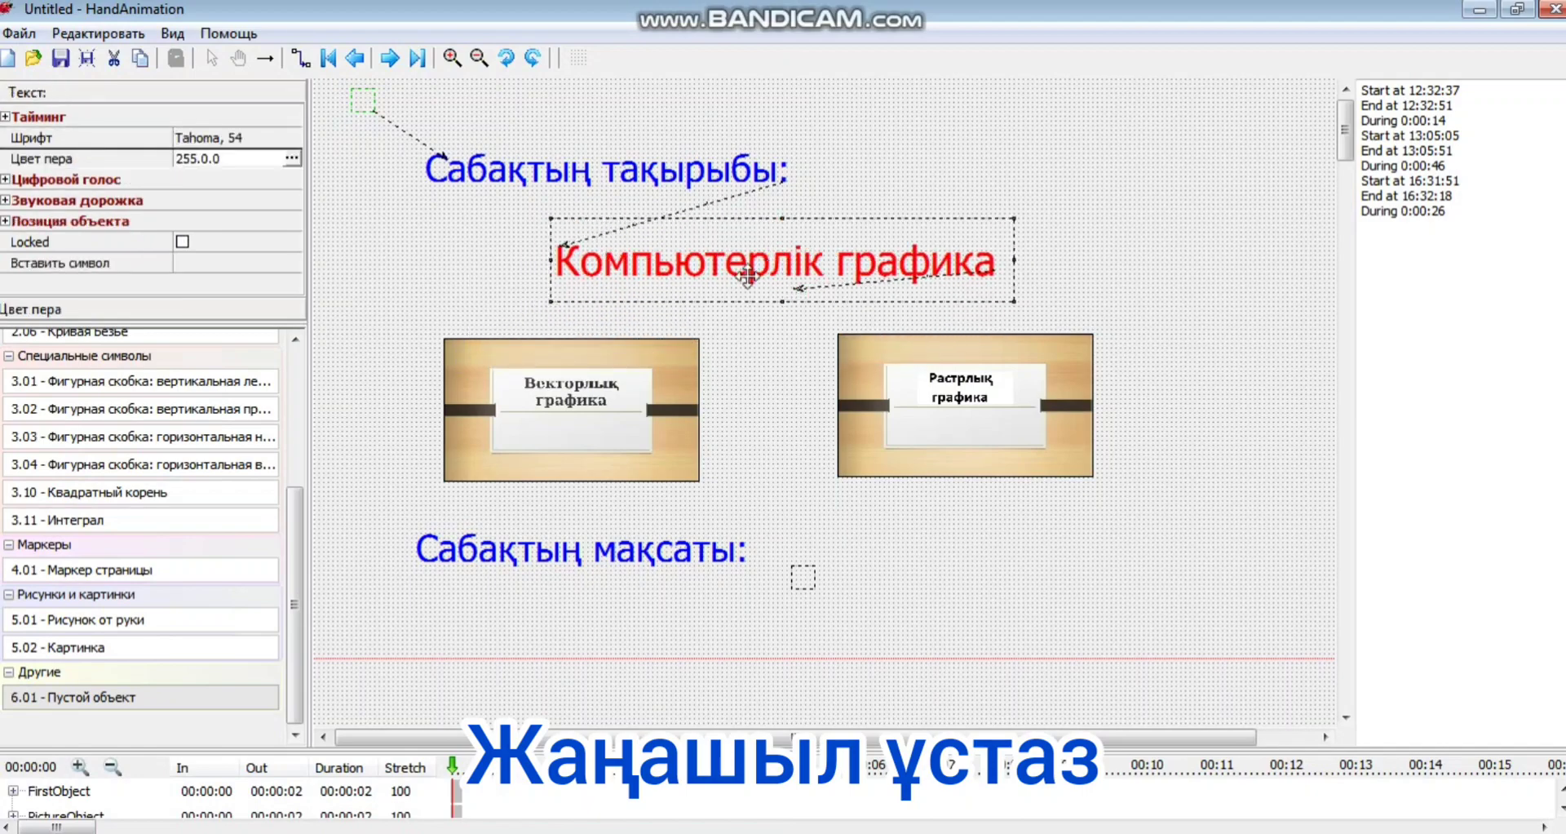
click(68, 38)
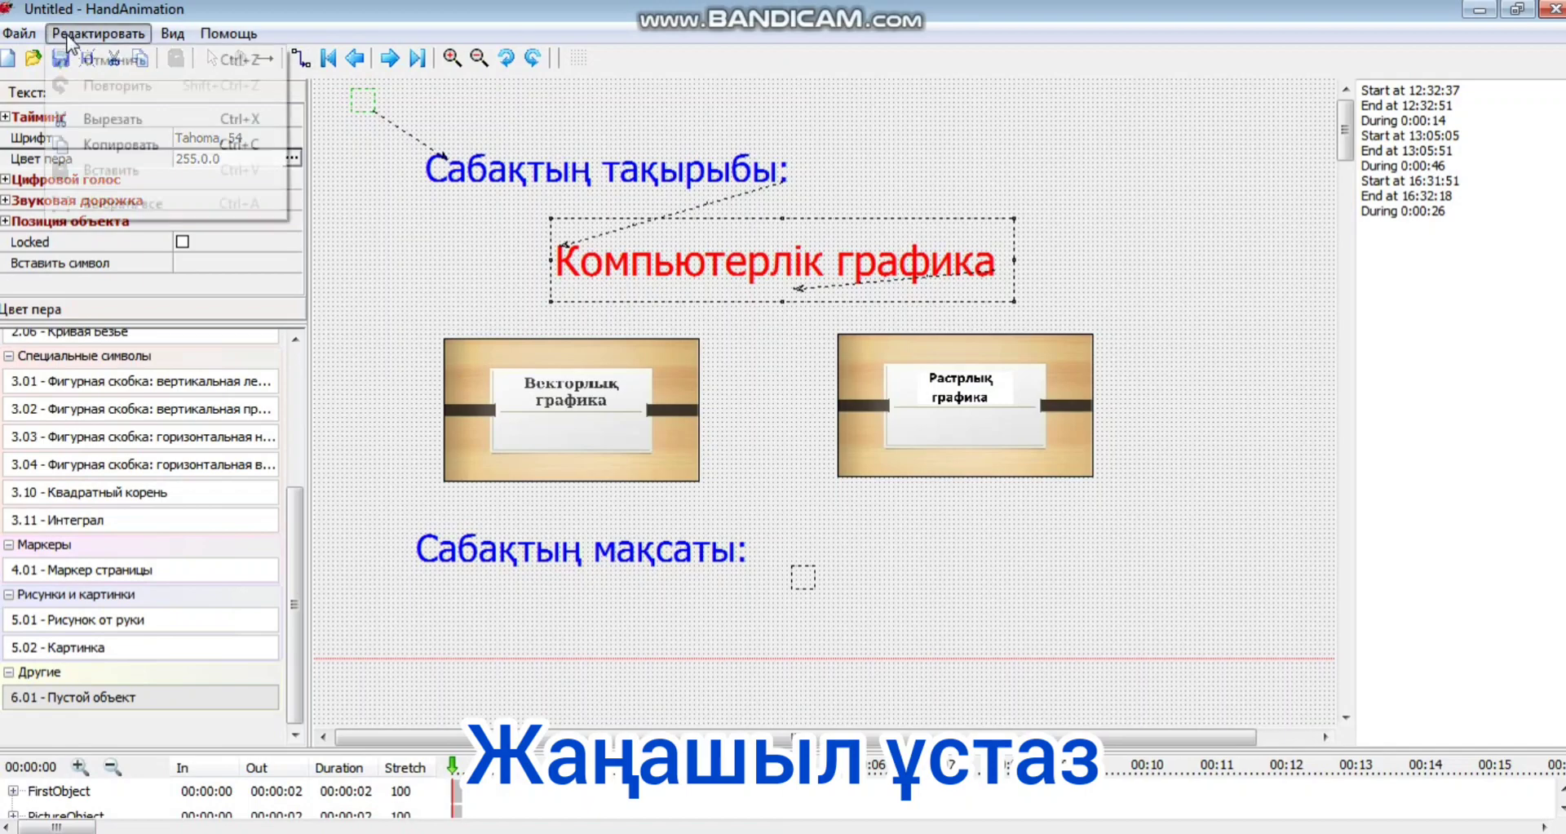
click(91, 60)
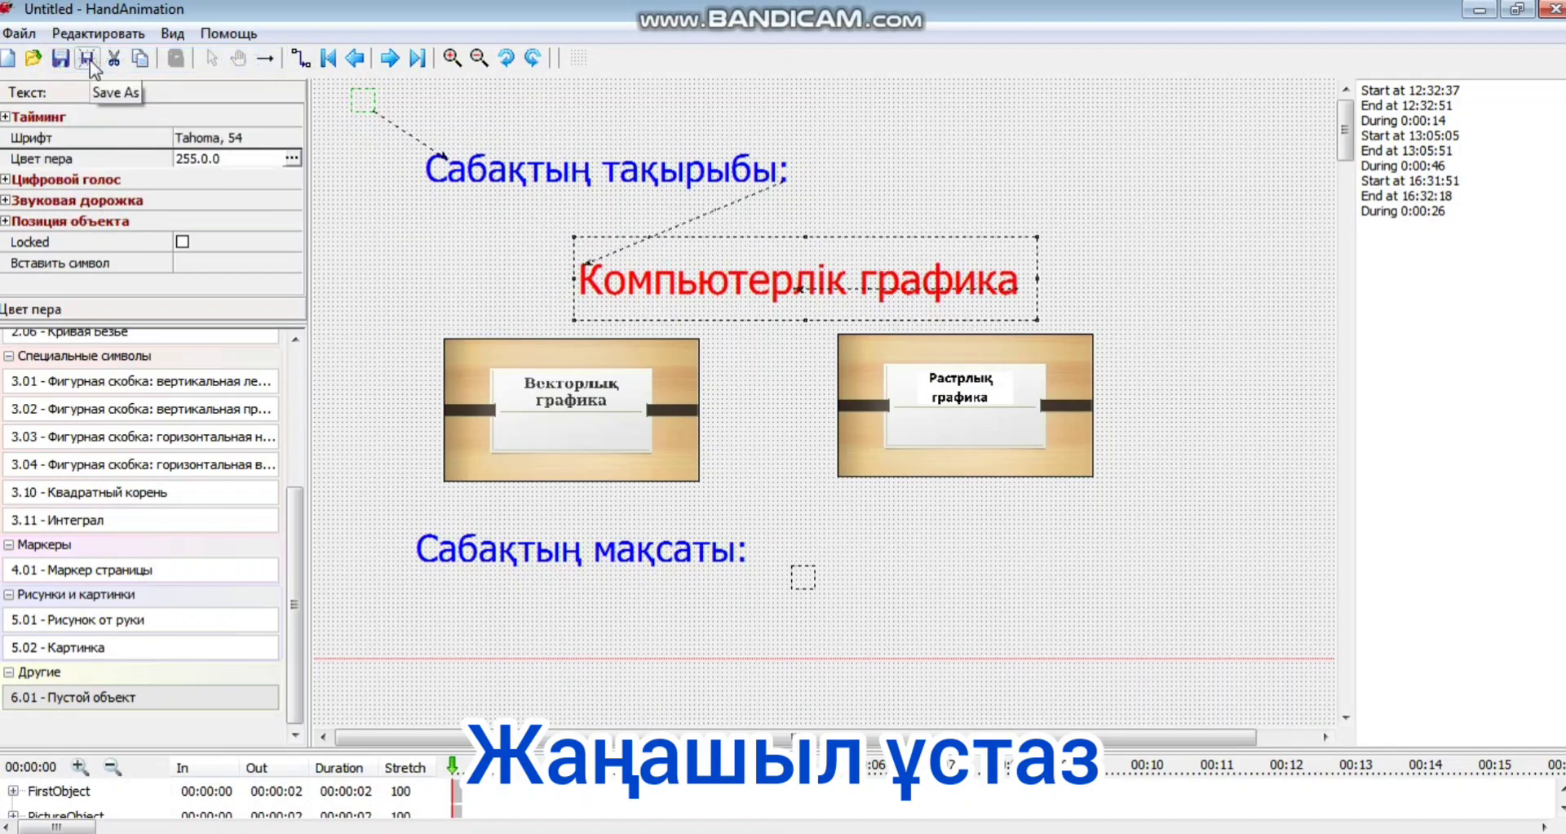
click(93, 37)
click(96, 60)
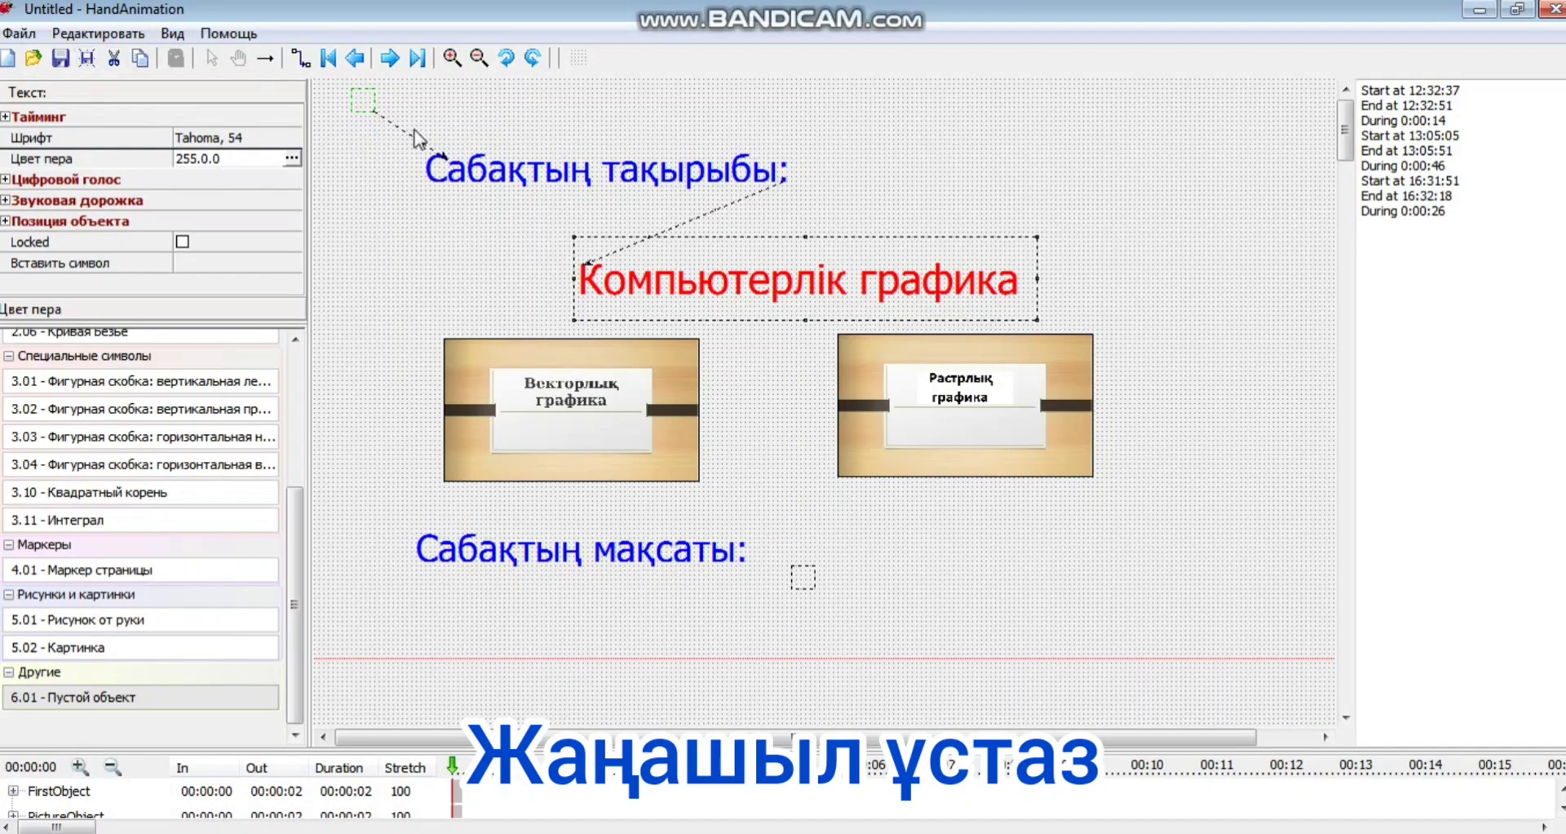
Step: Link the "Компьютерлік графика" text to the "Векторлық графика" picture, and that picture to the "Растрлық графика" picture
click(300, 59)
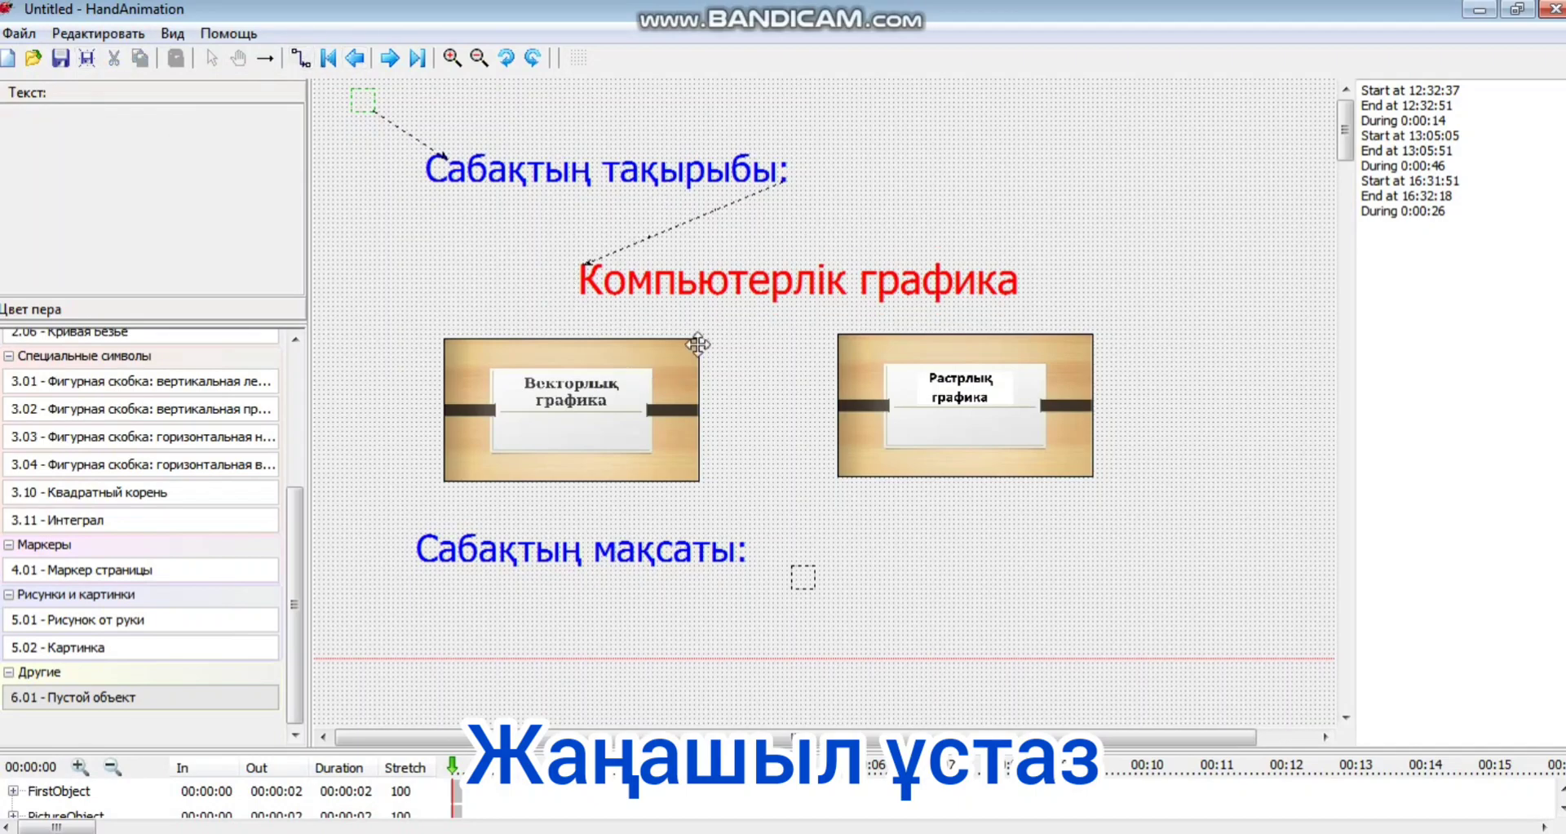
drag(770, 305, 597, 407)
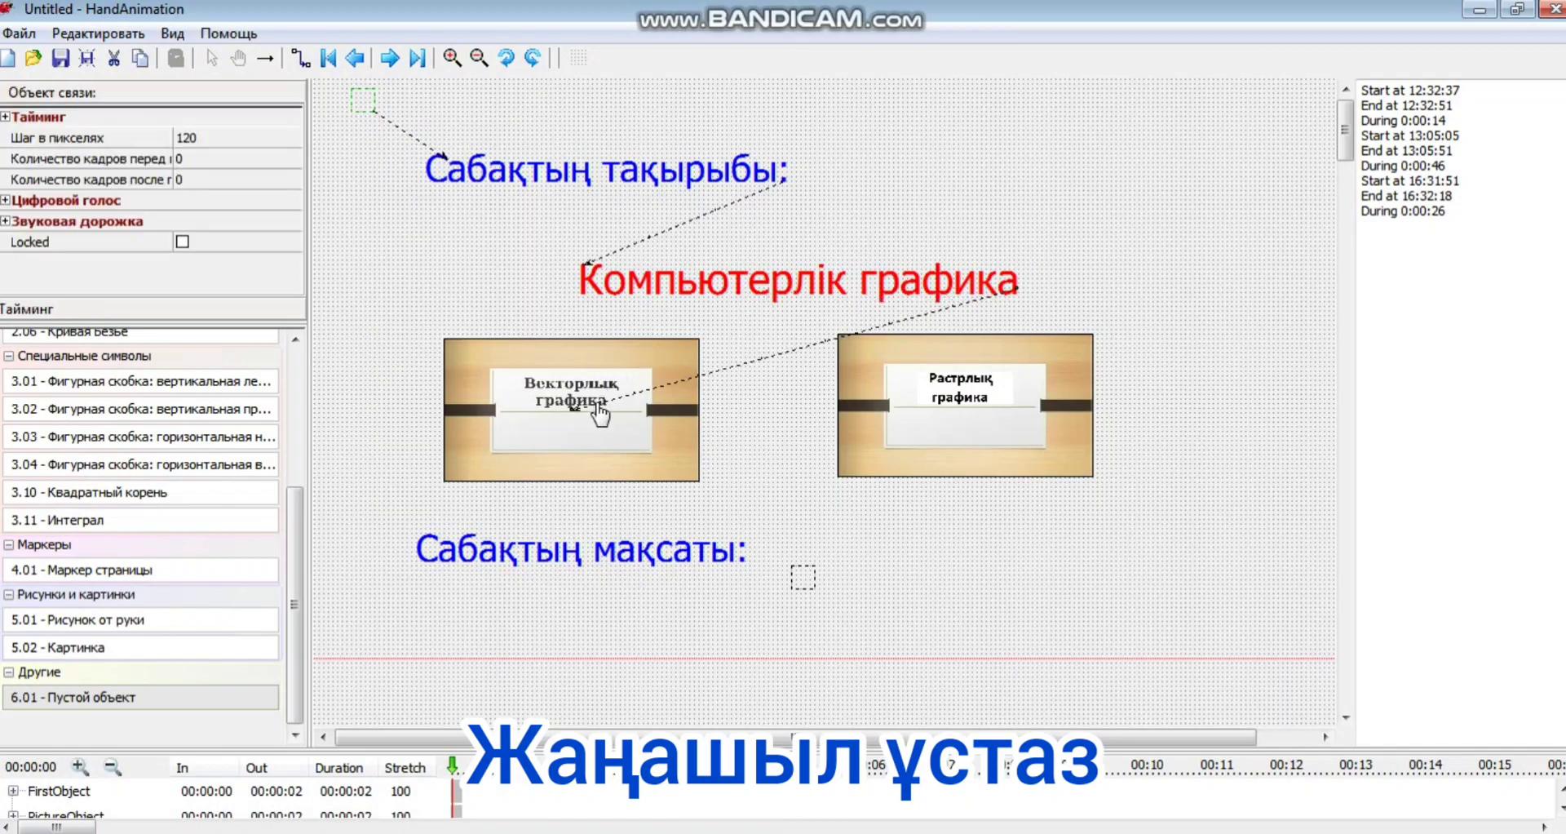
click(304, 61)
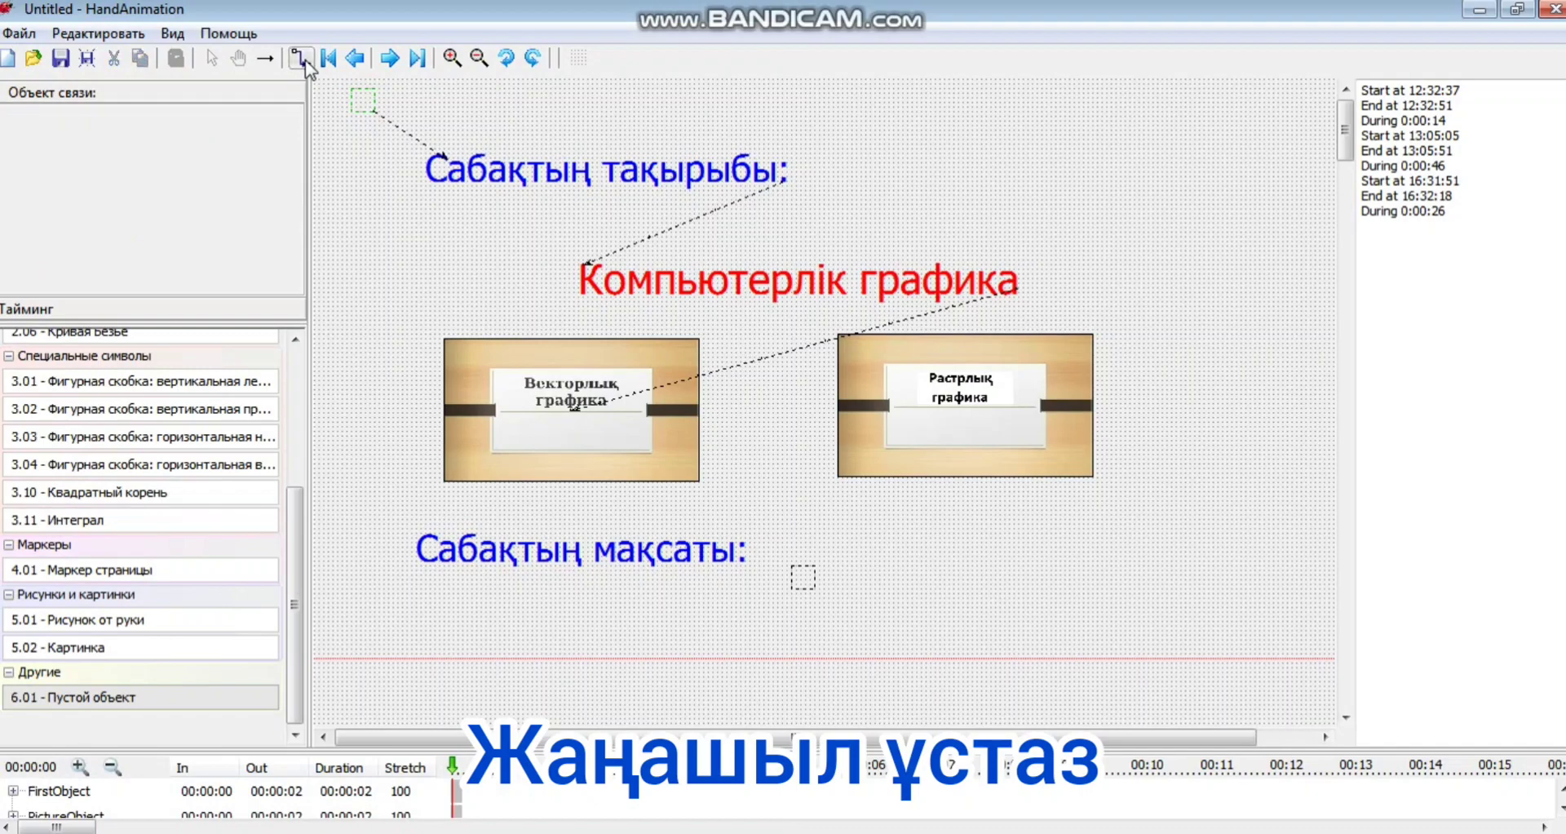
drag(596, 417, 917, 416)
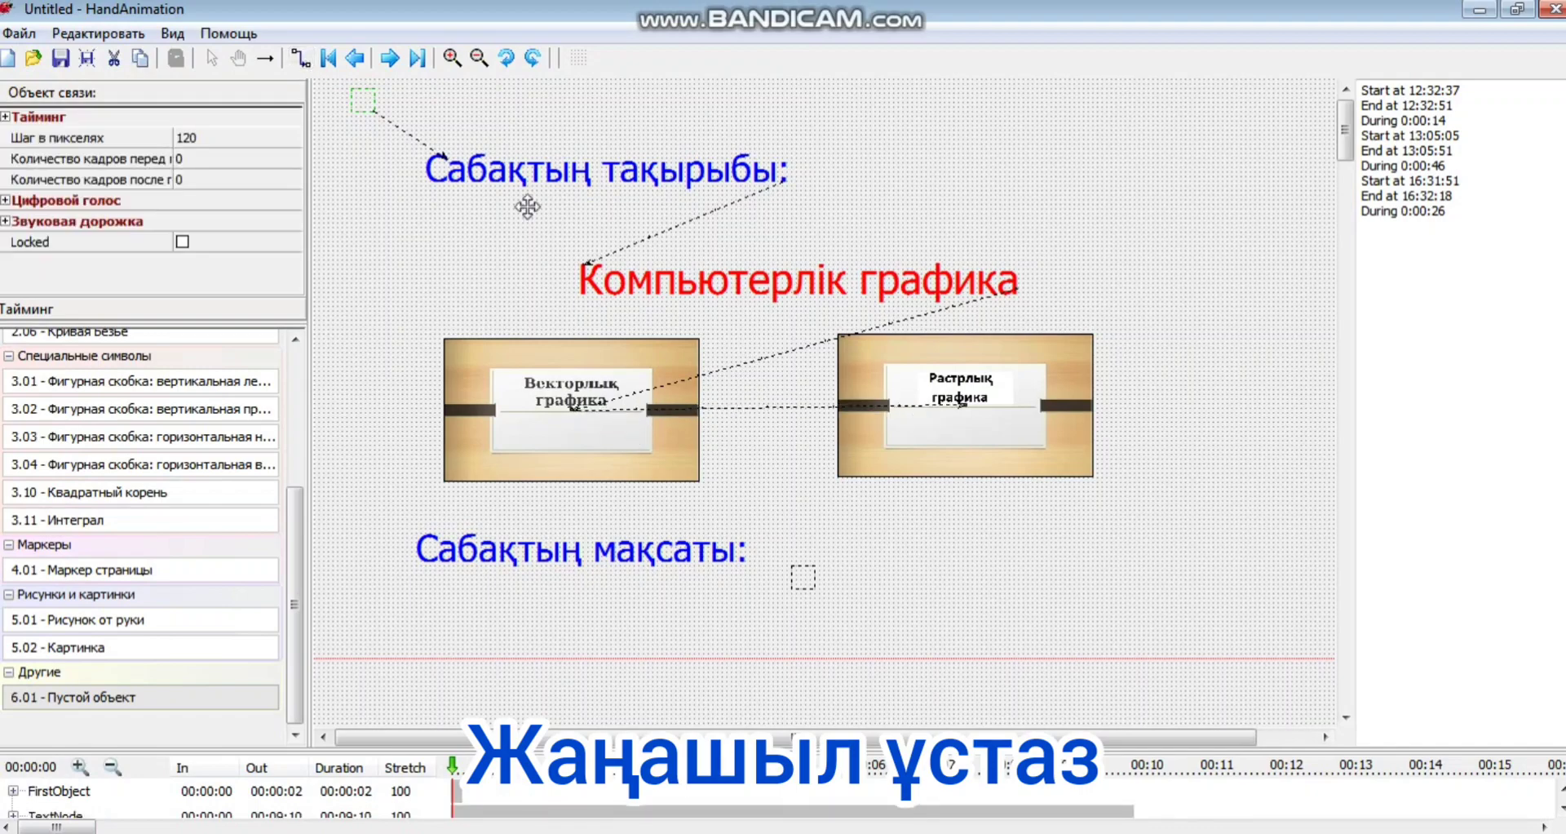
Step: Link the "Растрлық графика" picture to "Сабақтың мақсаты:" and that text to the empty object, leaving nothing selected
click(303, 60)
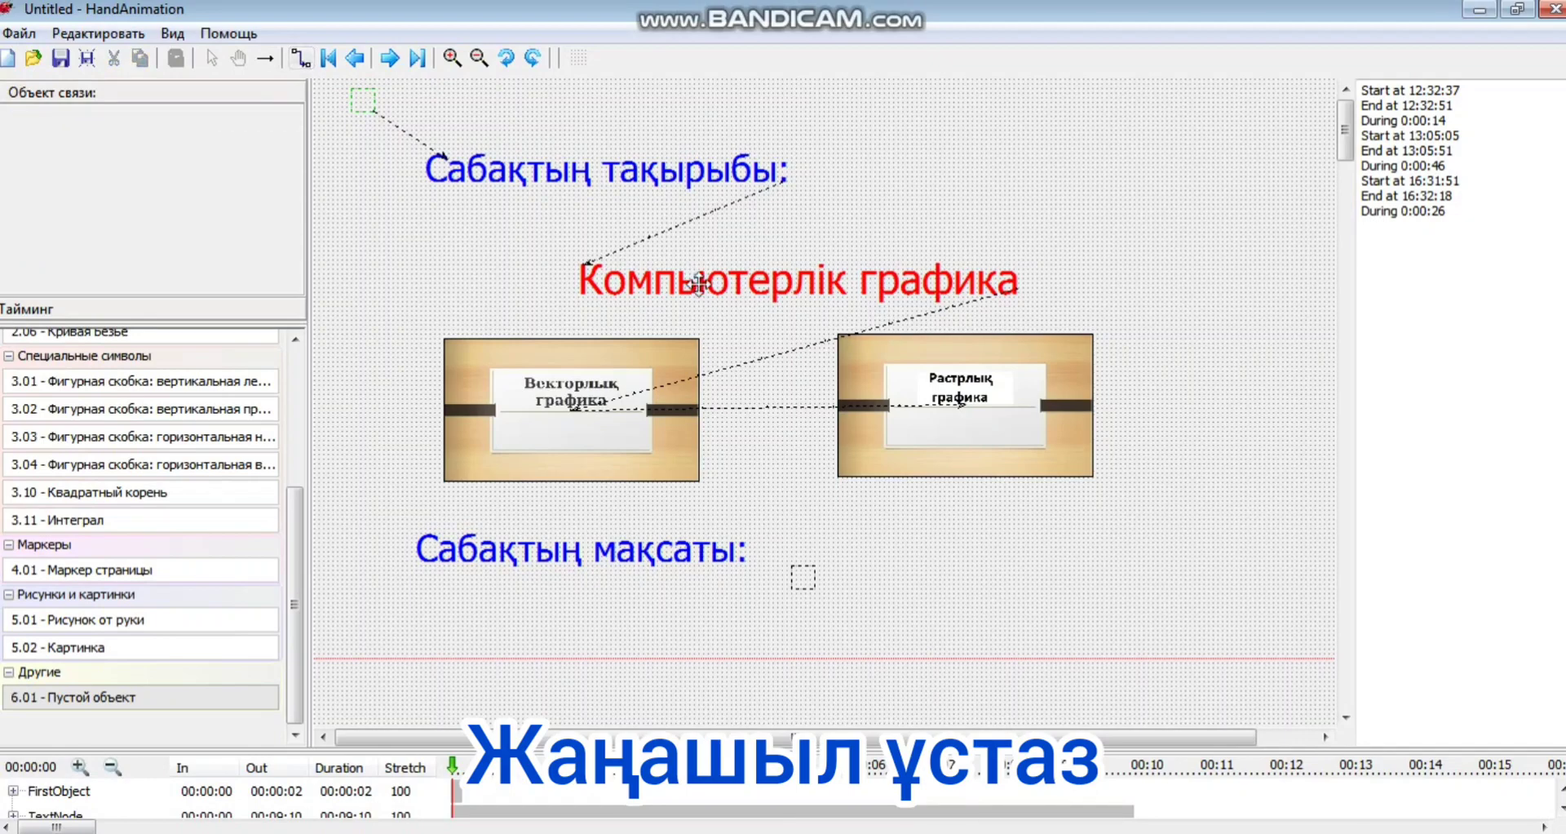
drag(961, 413, 561, 550)
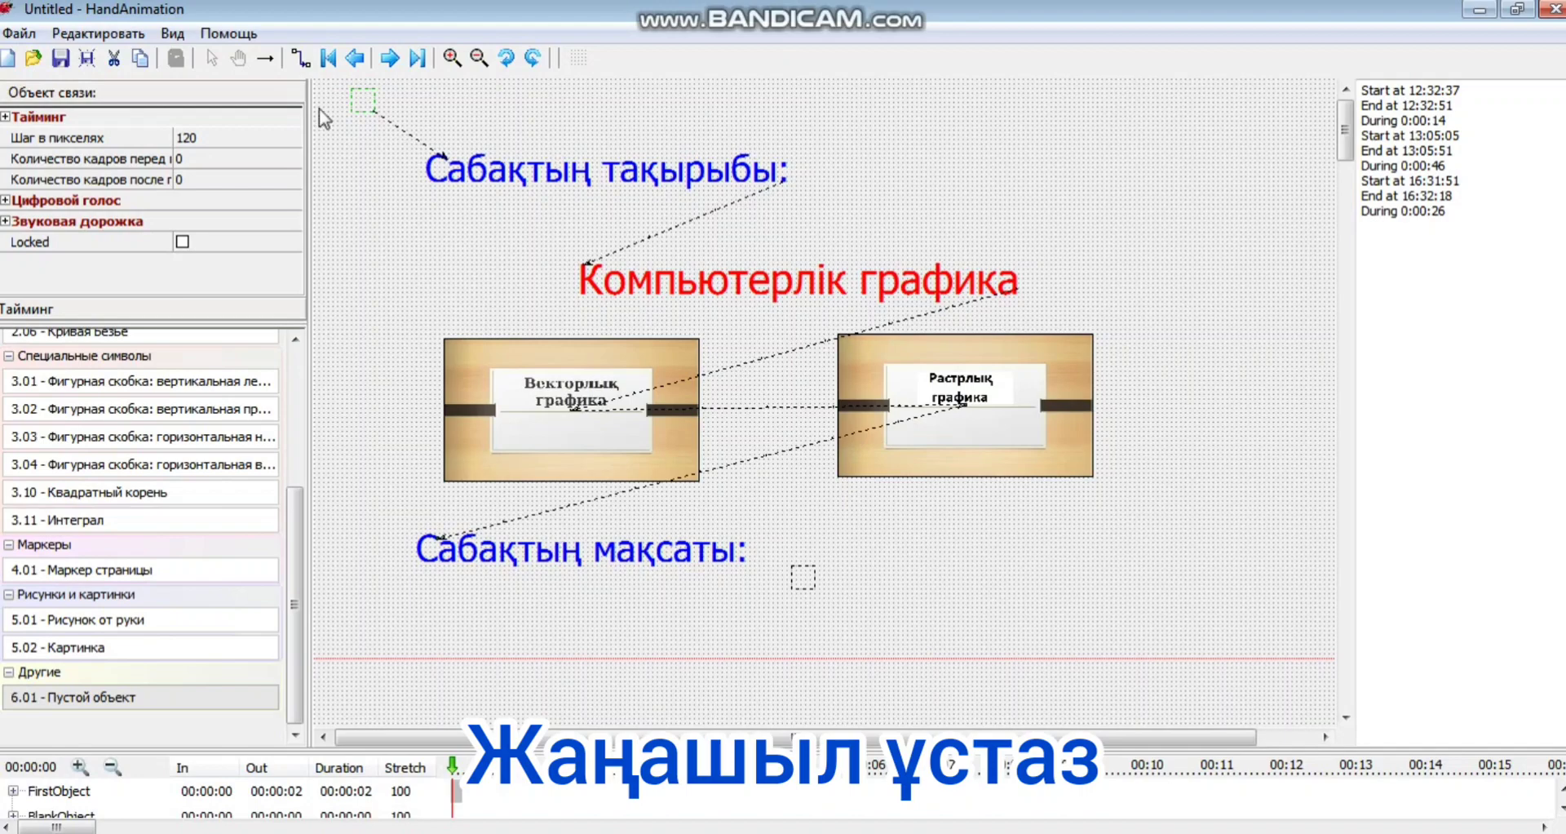
click(307, 61)
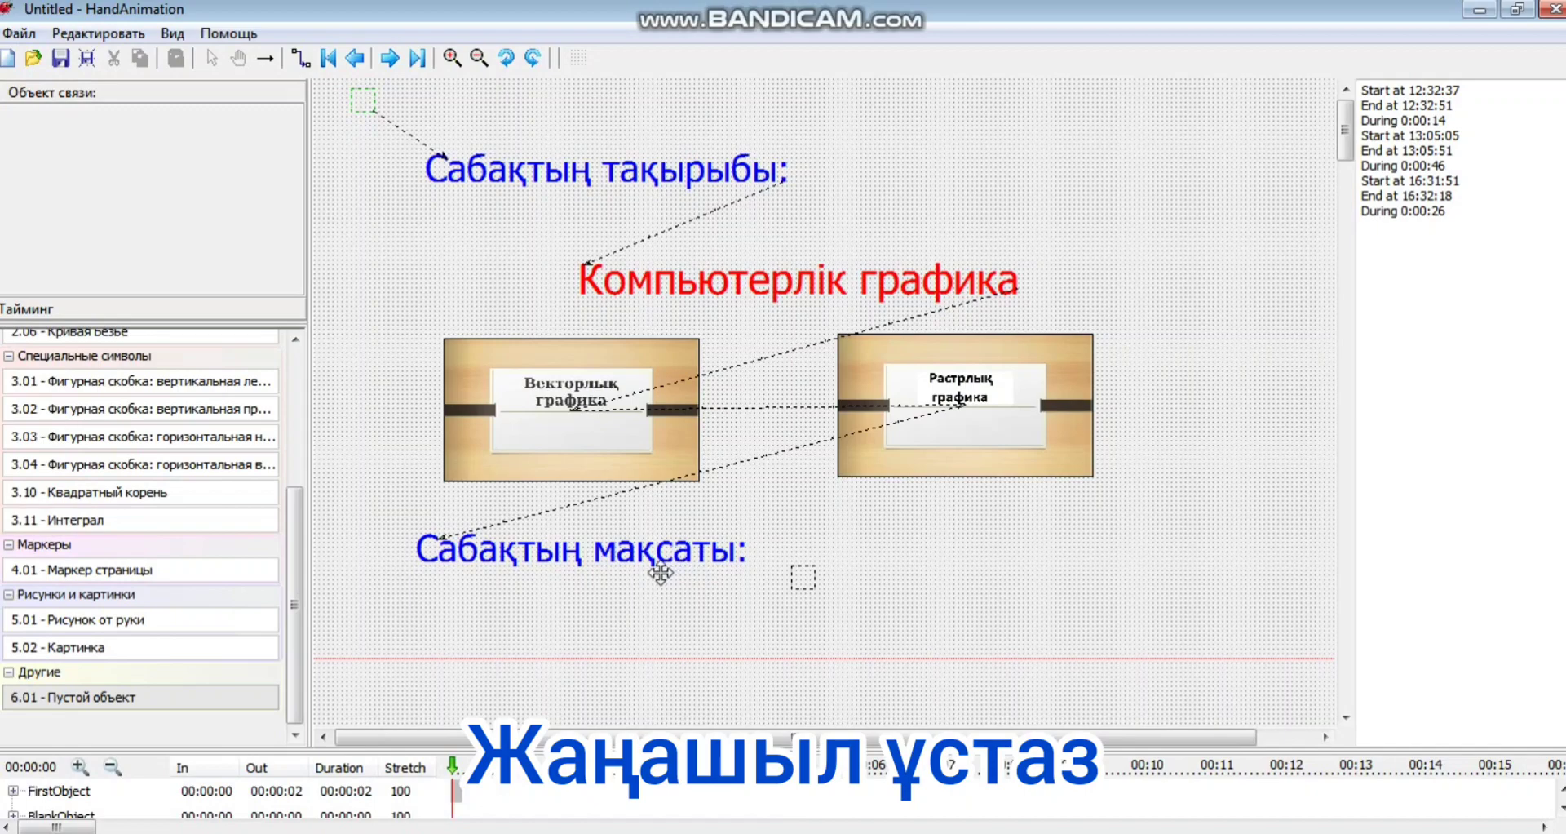
drag(604, 568, 795, 581)
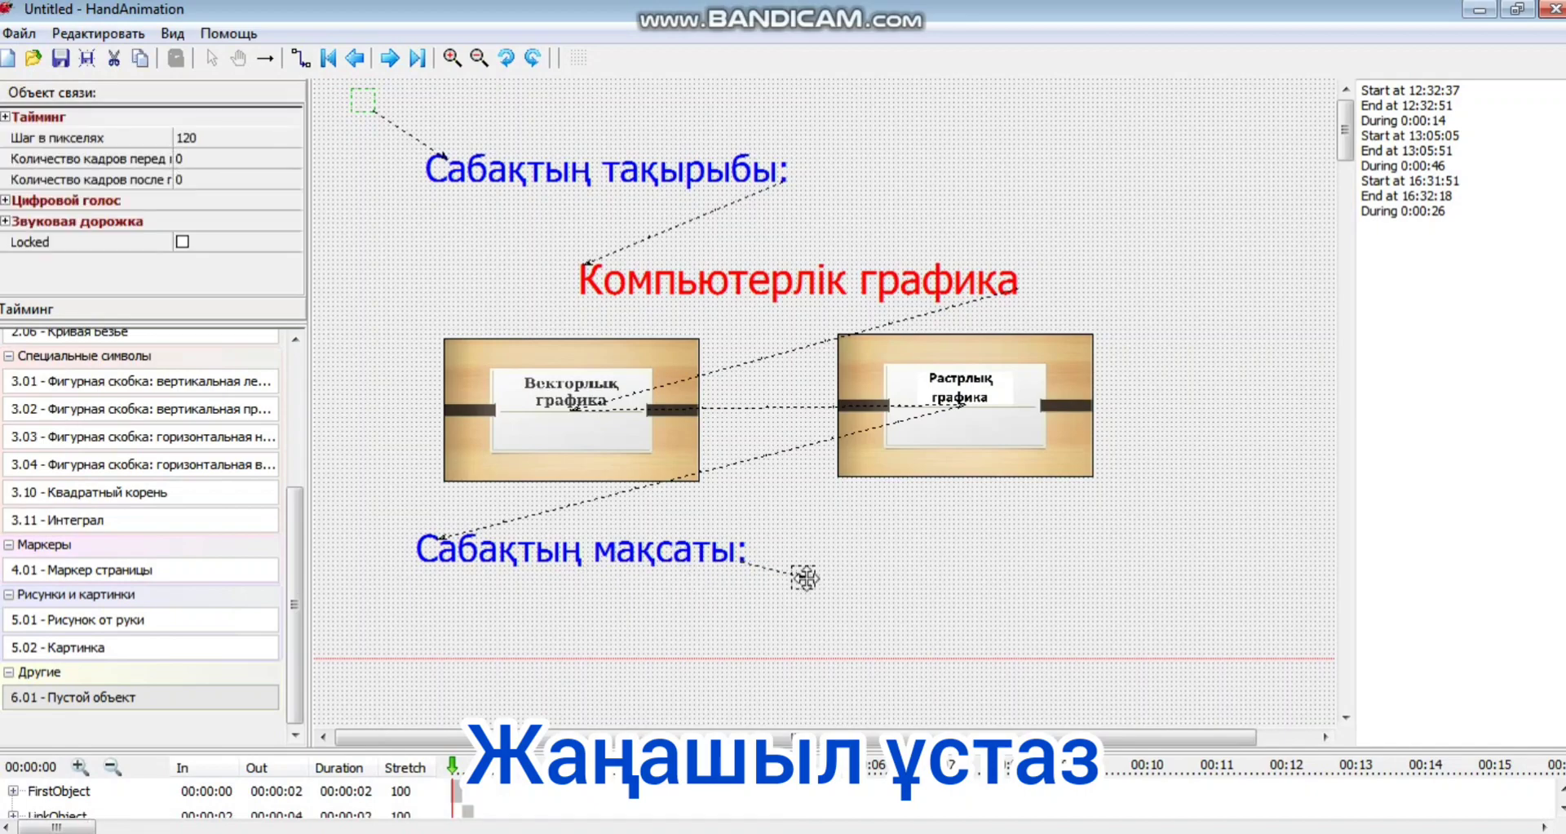
click(881, 579)
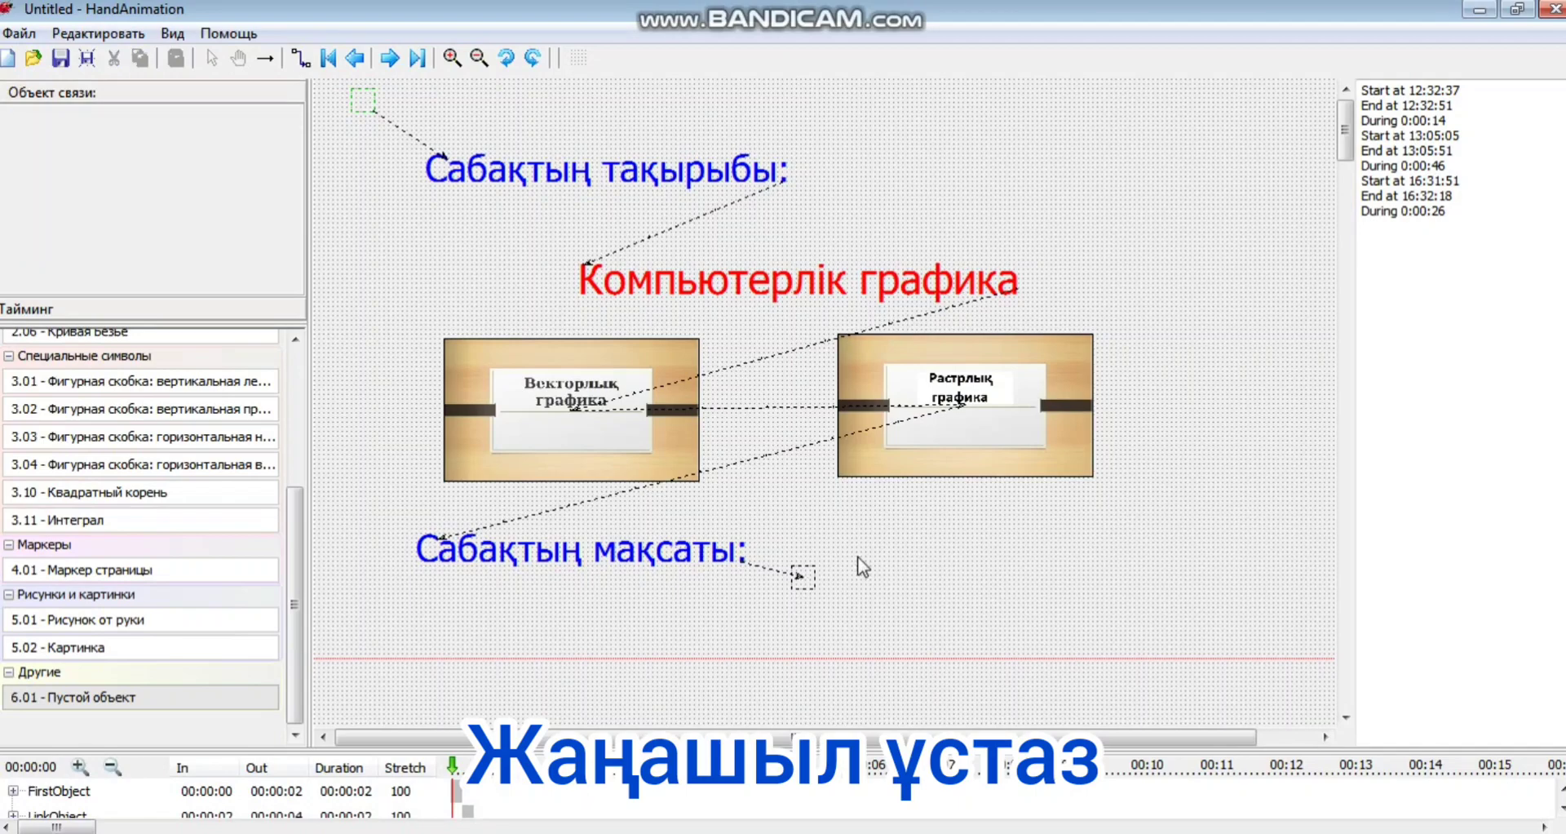
Step: Set the empty object's number of frames to 100 and deselect it
click(803, 578)
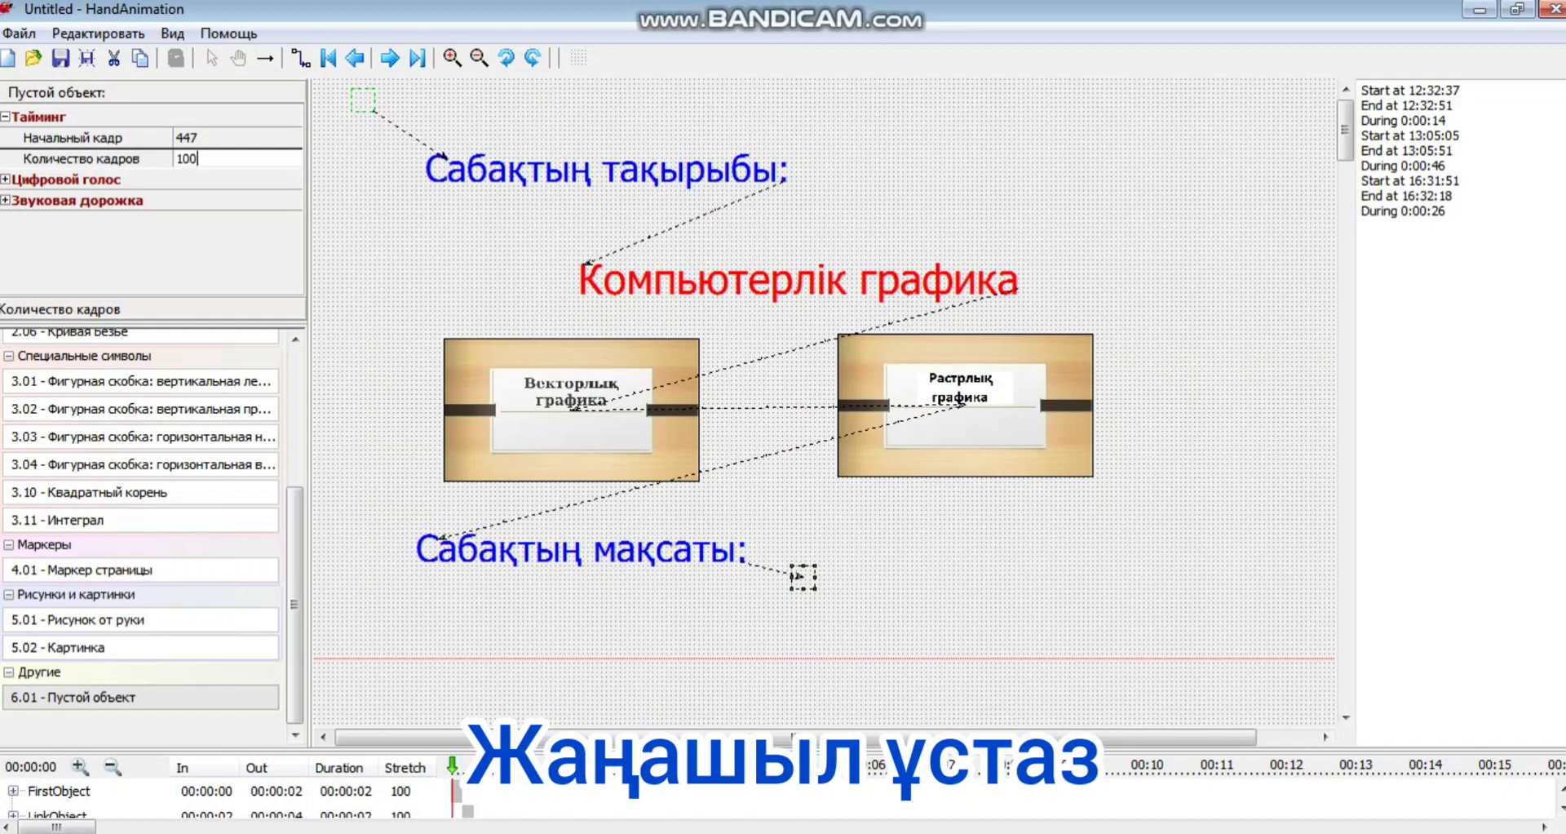
click(343, 165)
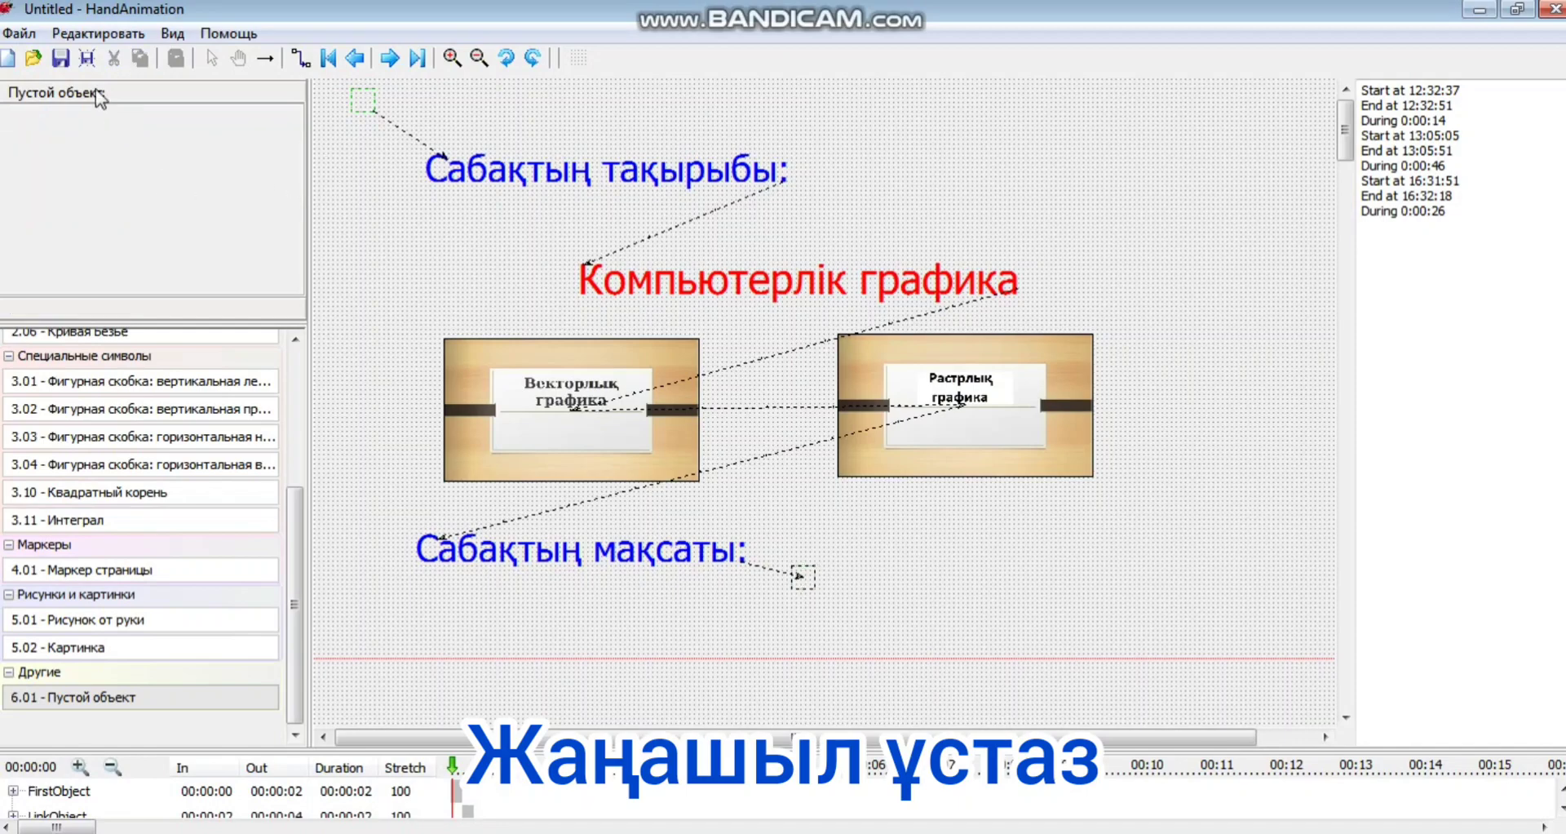
Step: Save the composition as an ILS file named Untitled in the Hand animation folder
click(36, 34)
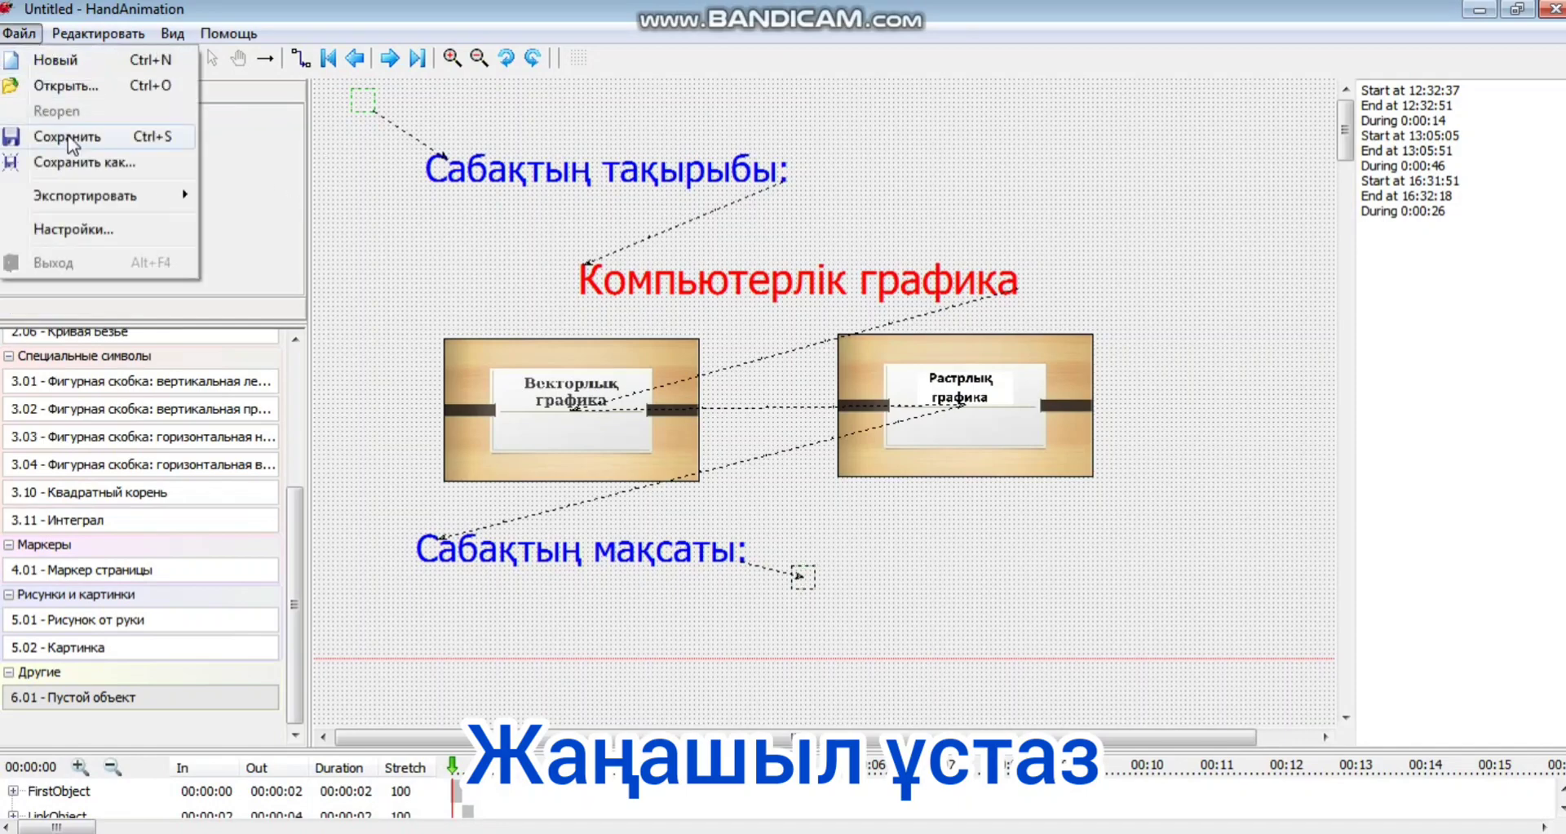
click(82, 162)
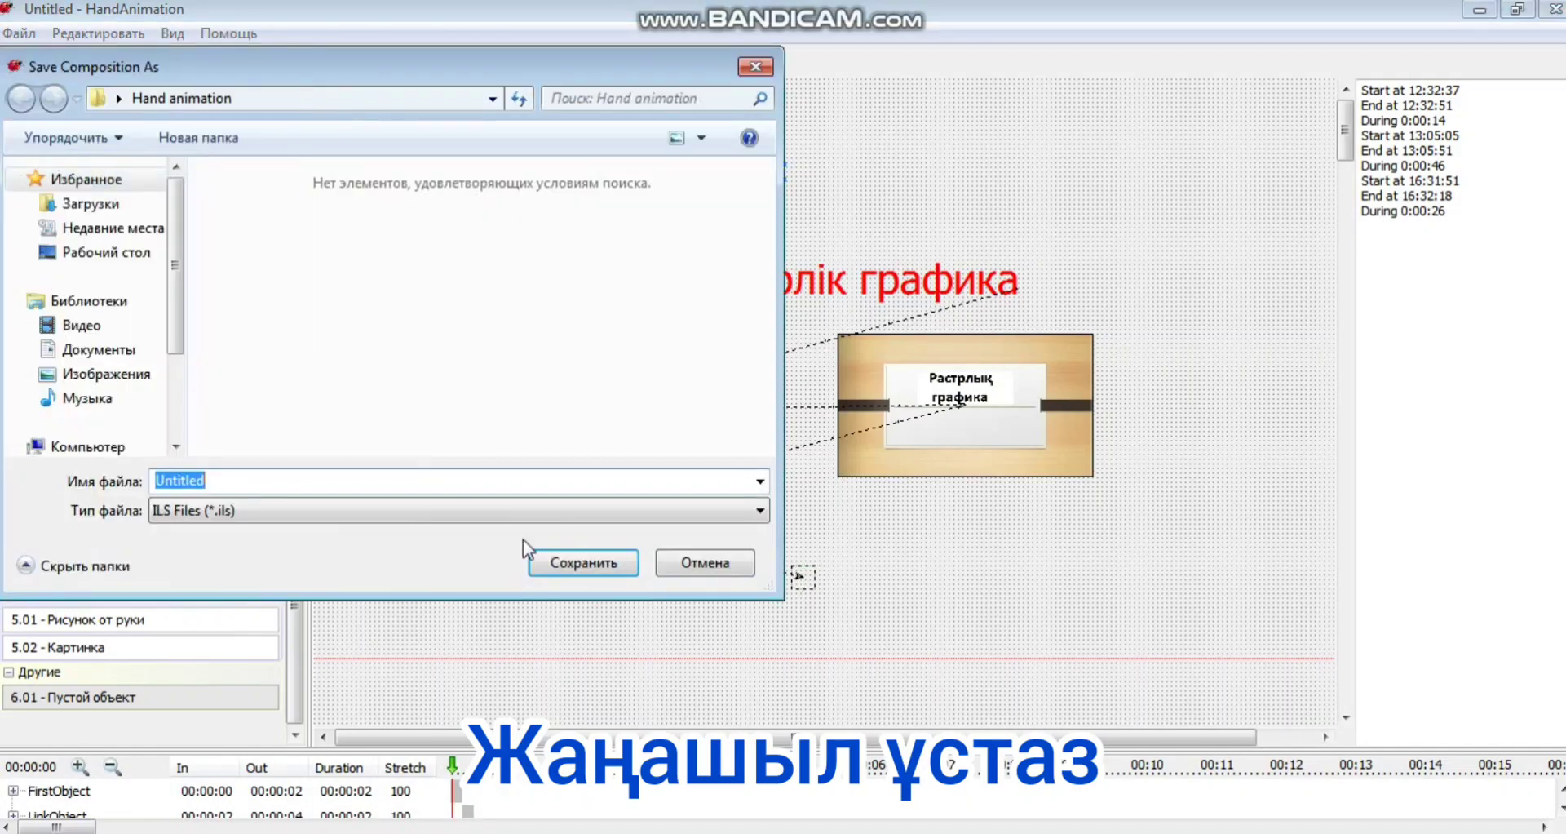
click(589, 565)
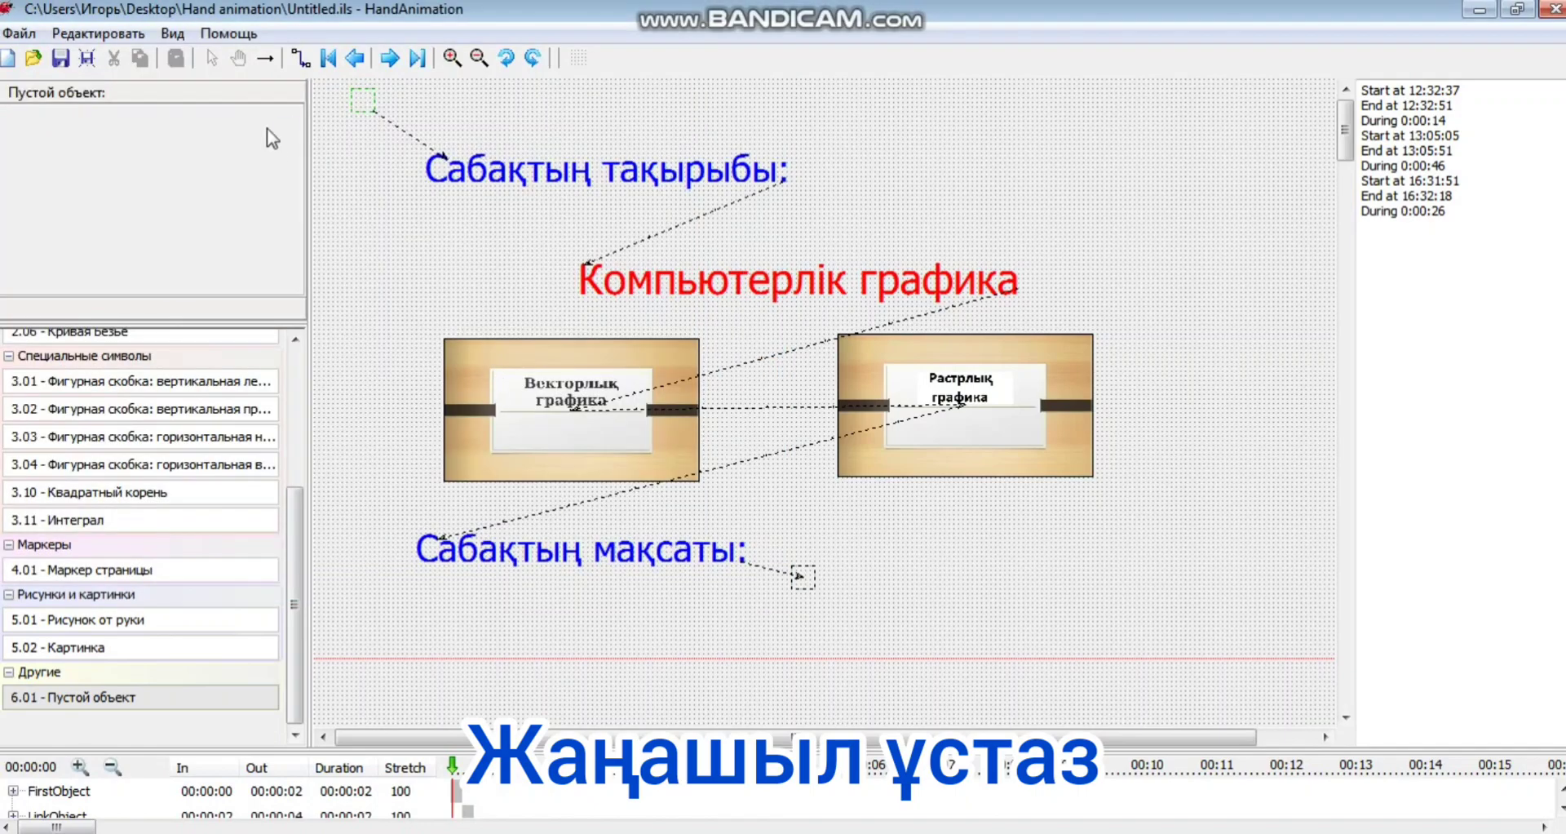
Step: Export the animation as an MP4 video to the Hand animation folder, using the existing file name "сабак"
click(18, 33)
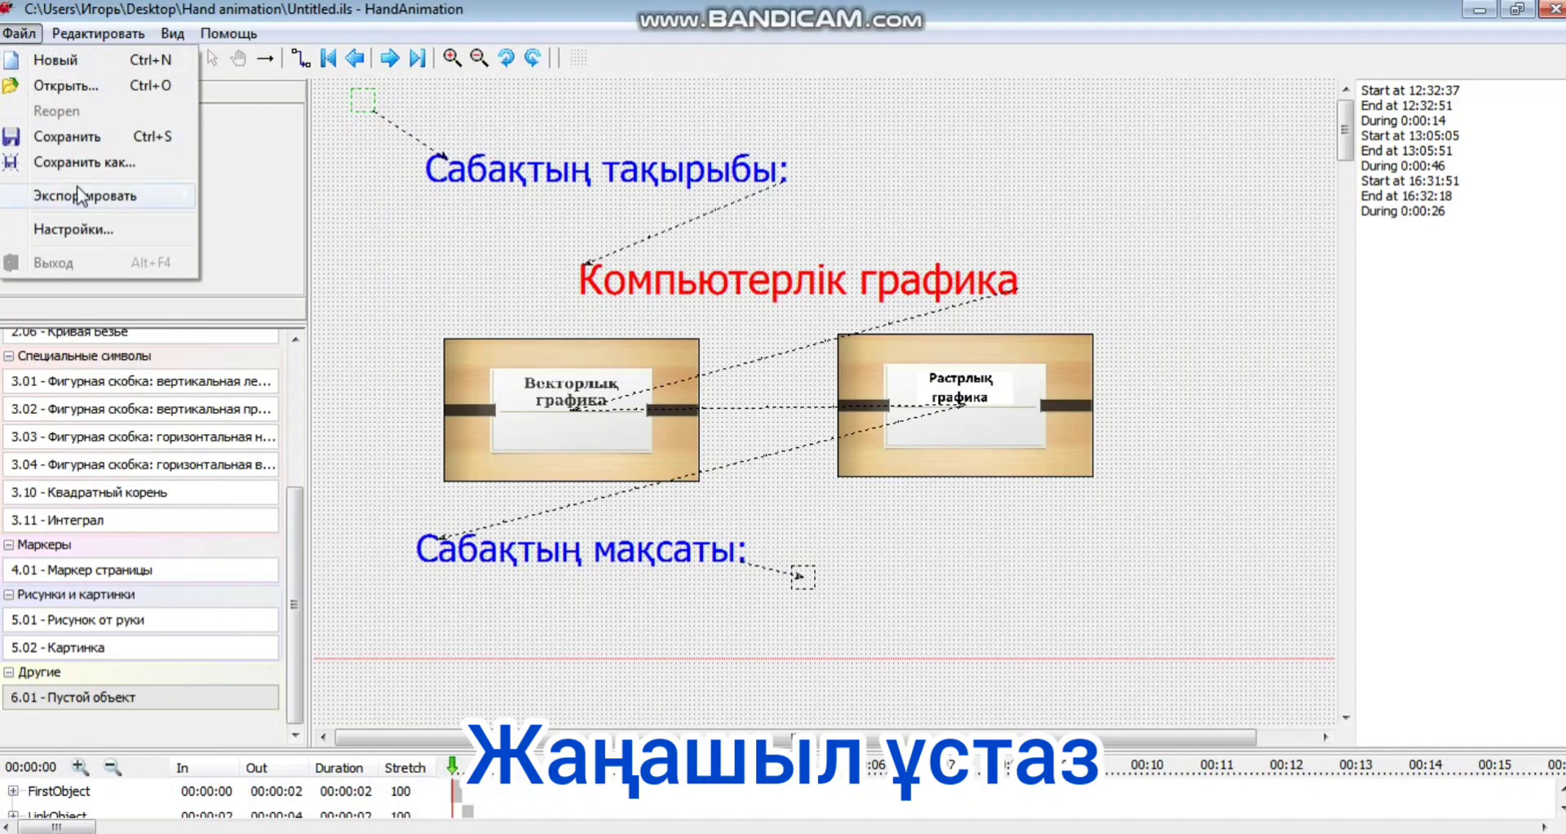
mouse_move(117, 205)
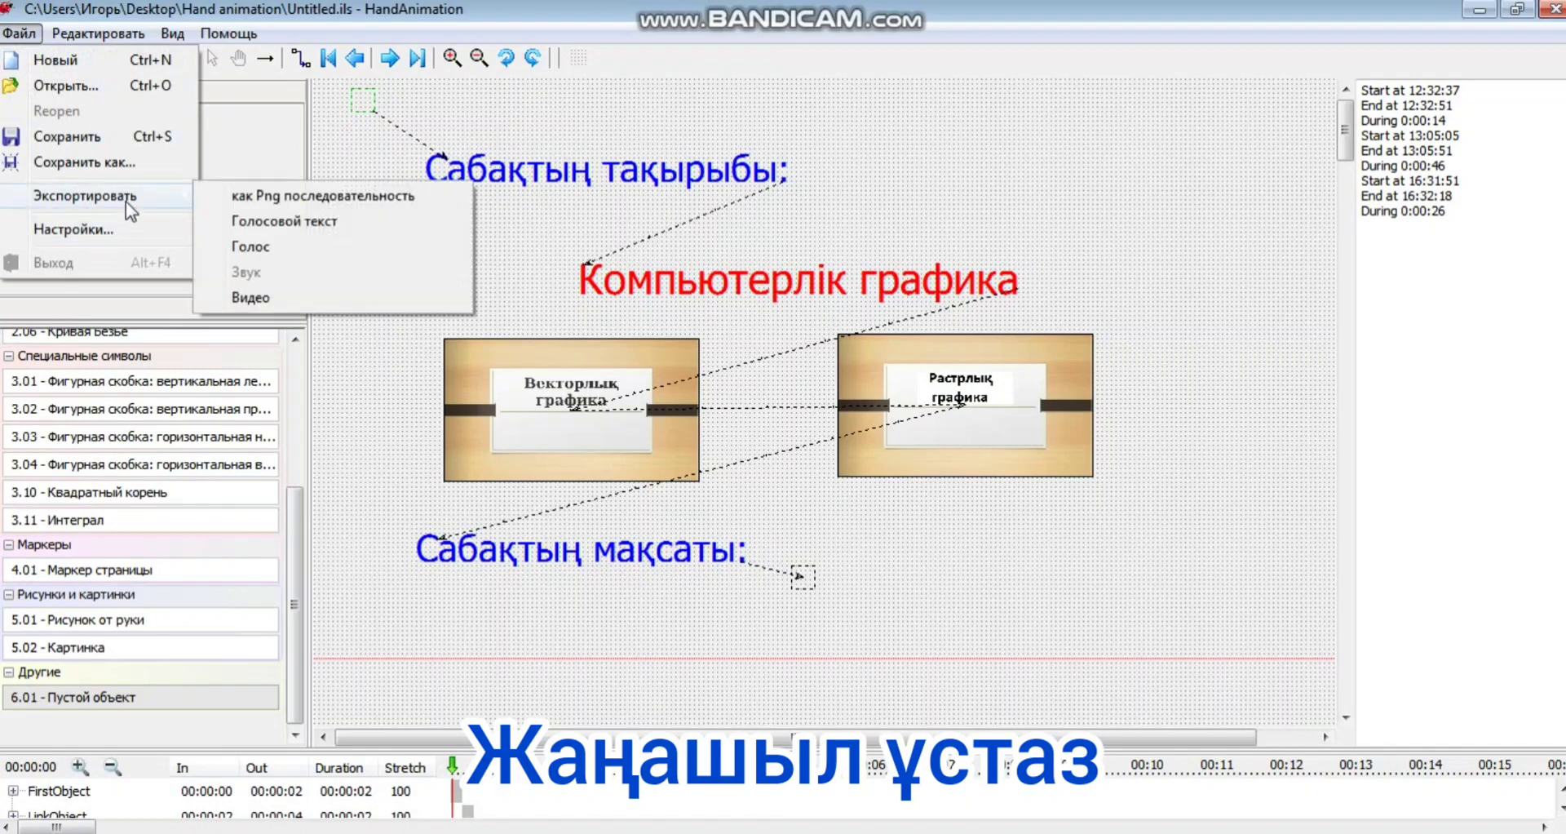
click(252, 297)
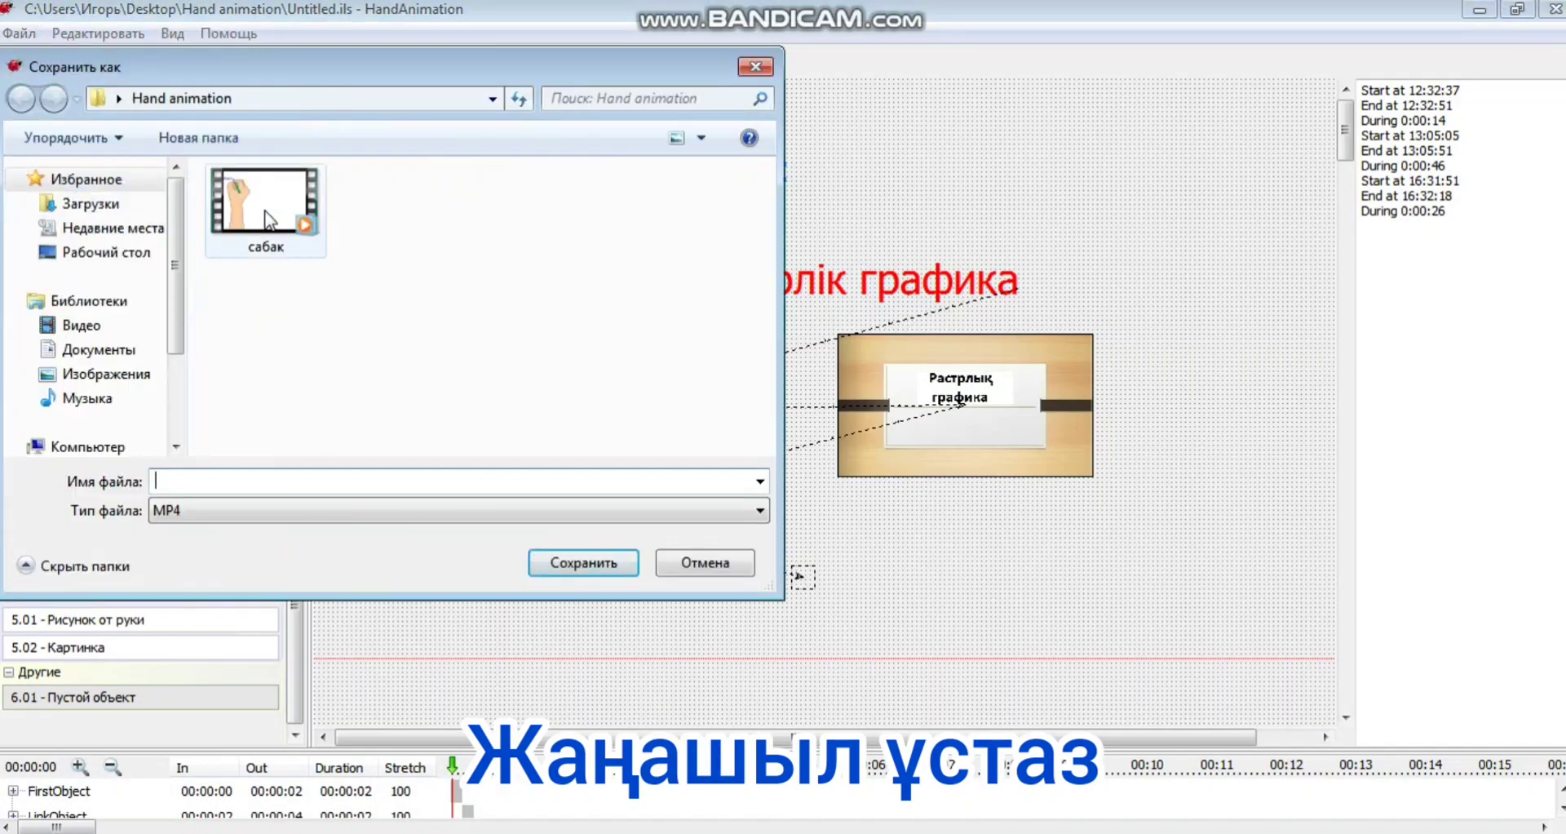
click(263, 206)
click(579, 564)
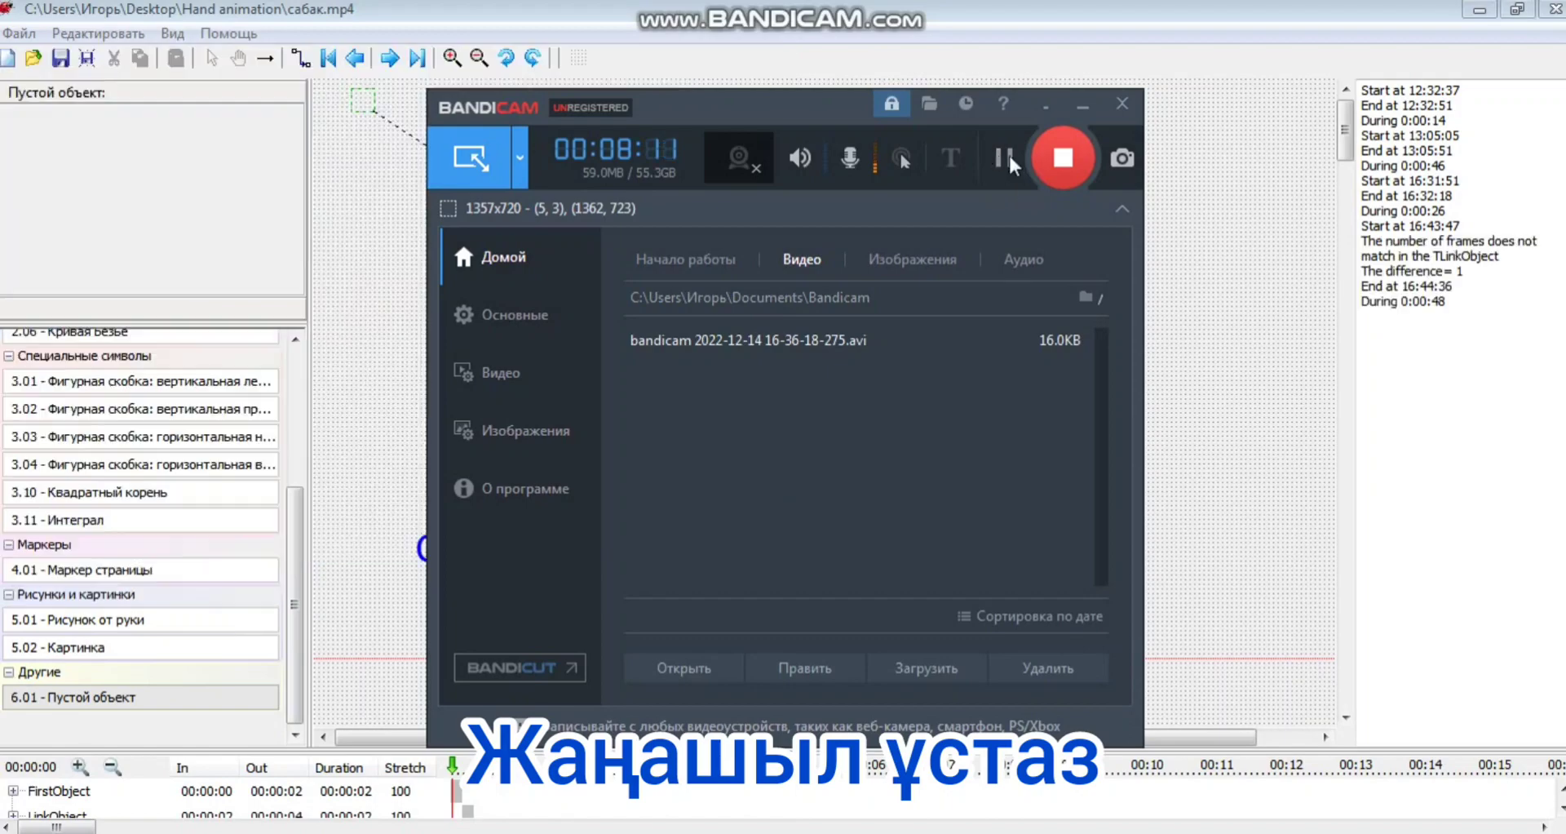
Step: Minimize the animation editor and browser windows, and play the exported video "сабак" from the Hand animation folder on the desktop
click(1323, 285)
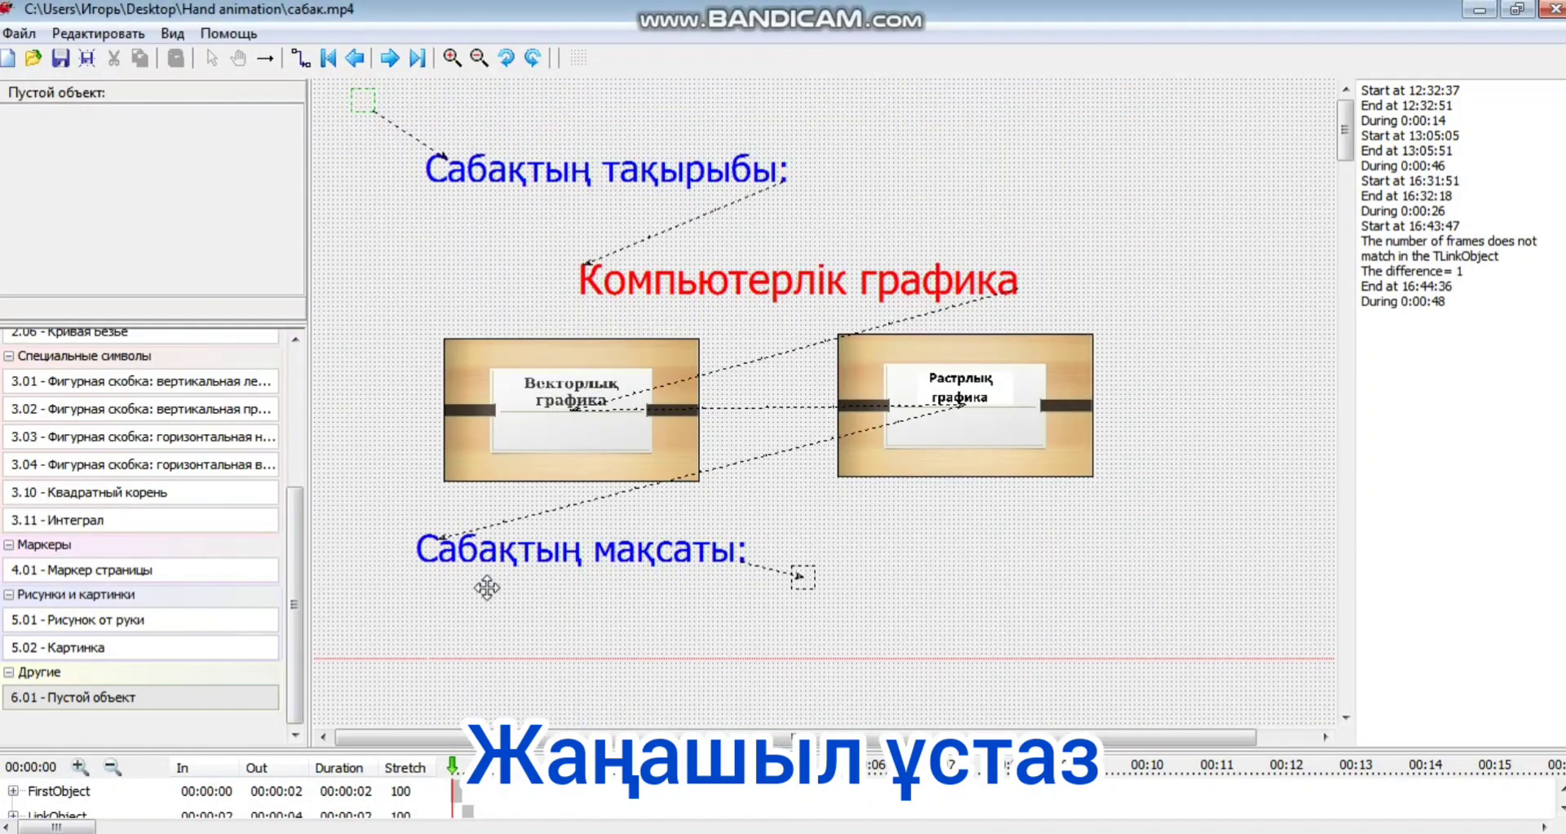
mouse_move(546, 833)
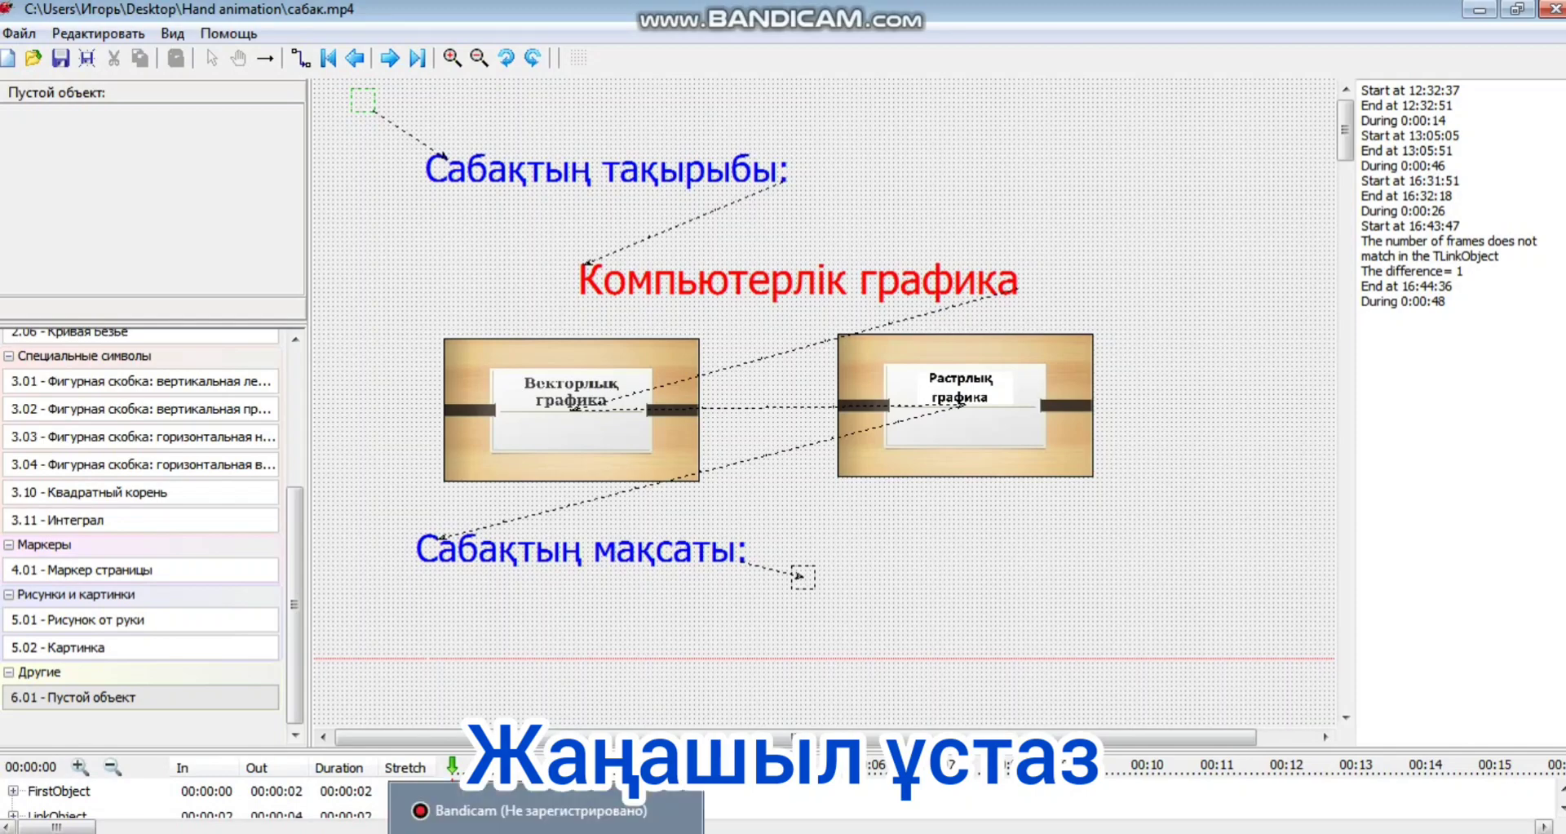
click(1481, 12)
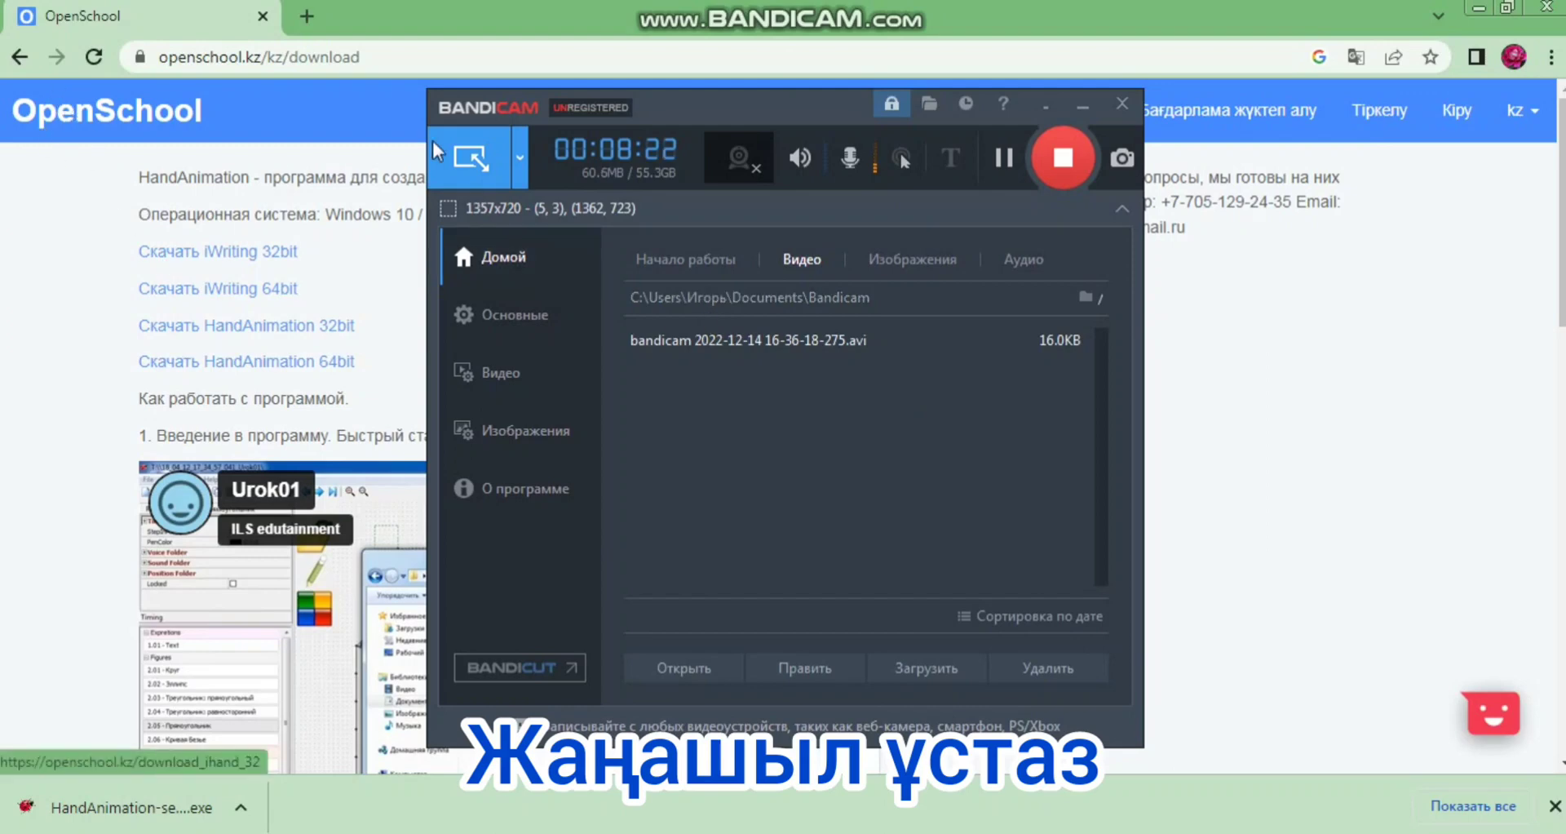
click(1478, 10)
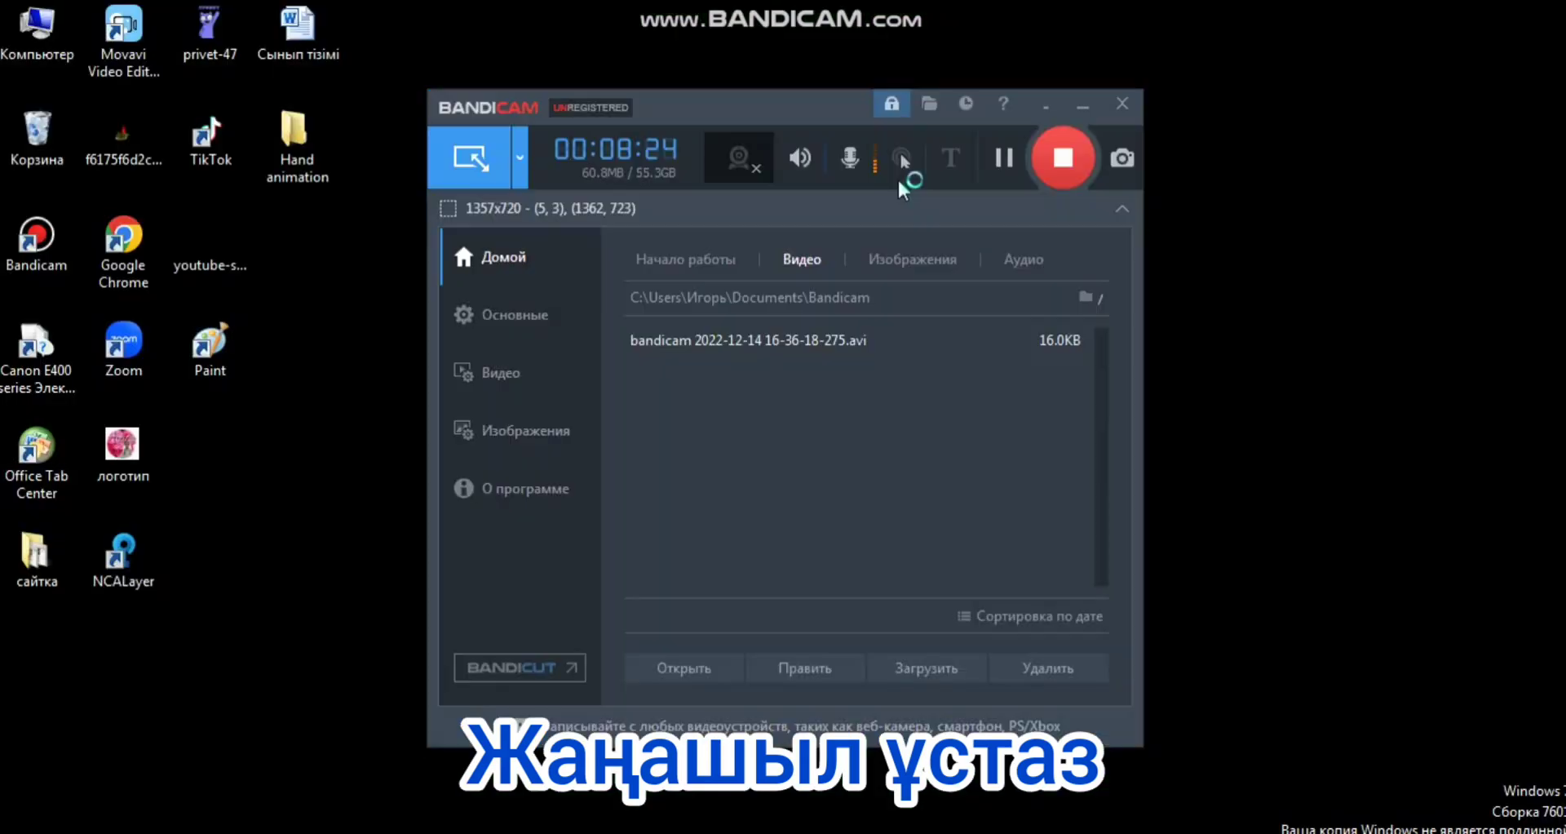
double_click(297, 155)
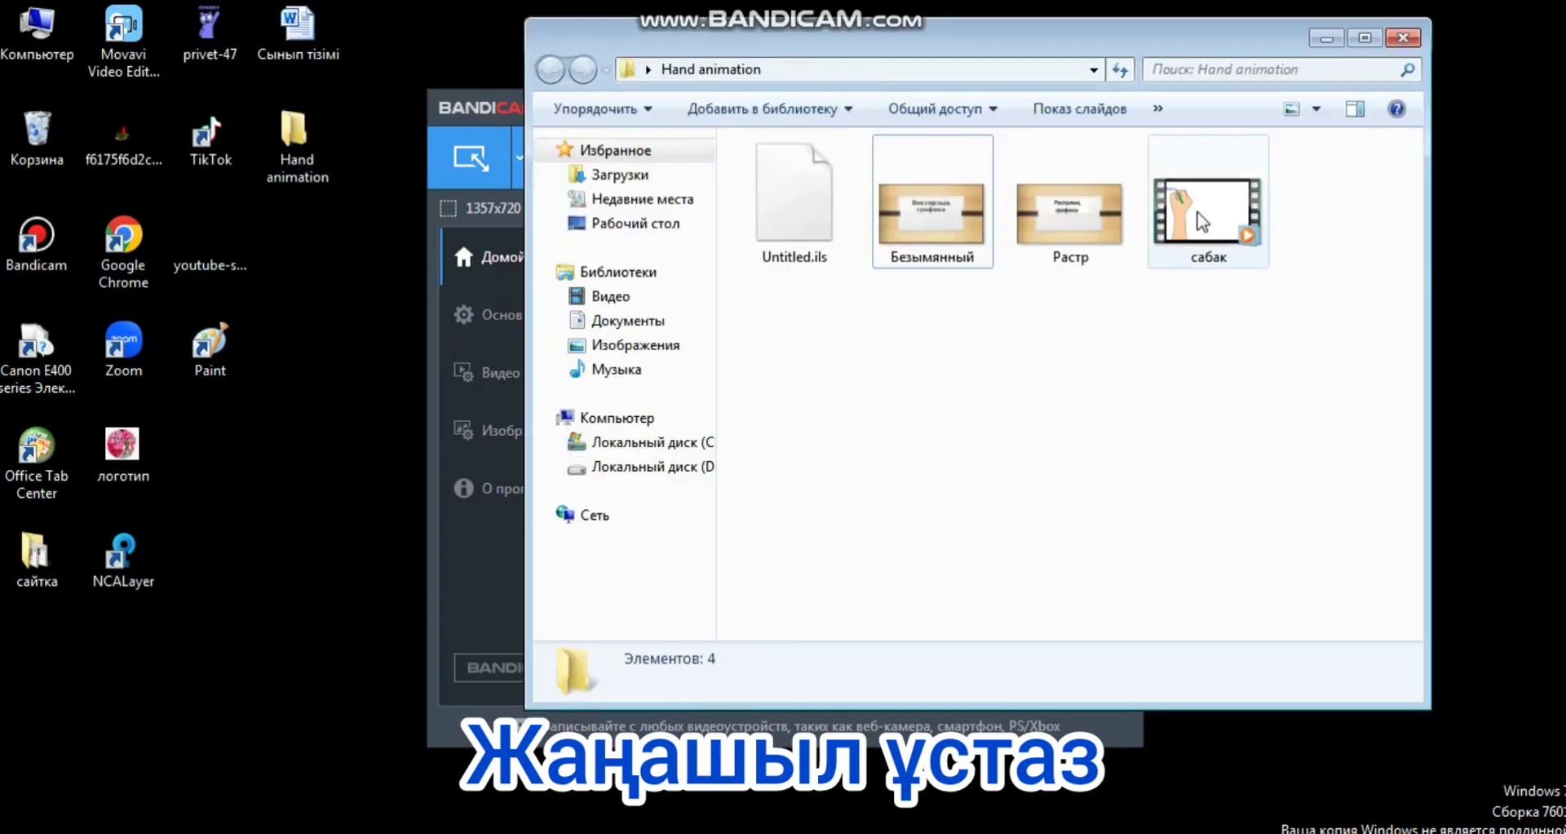
click(1200, 221)
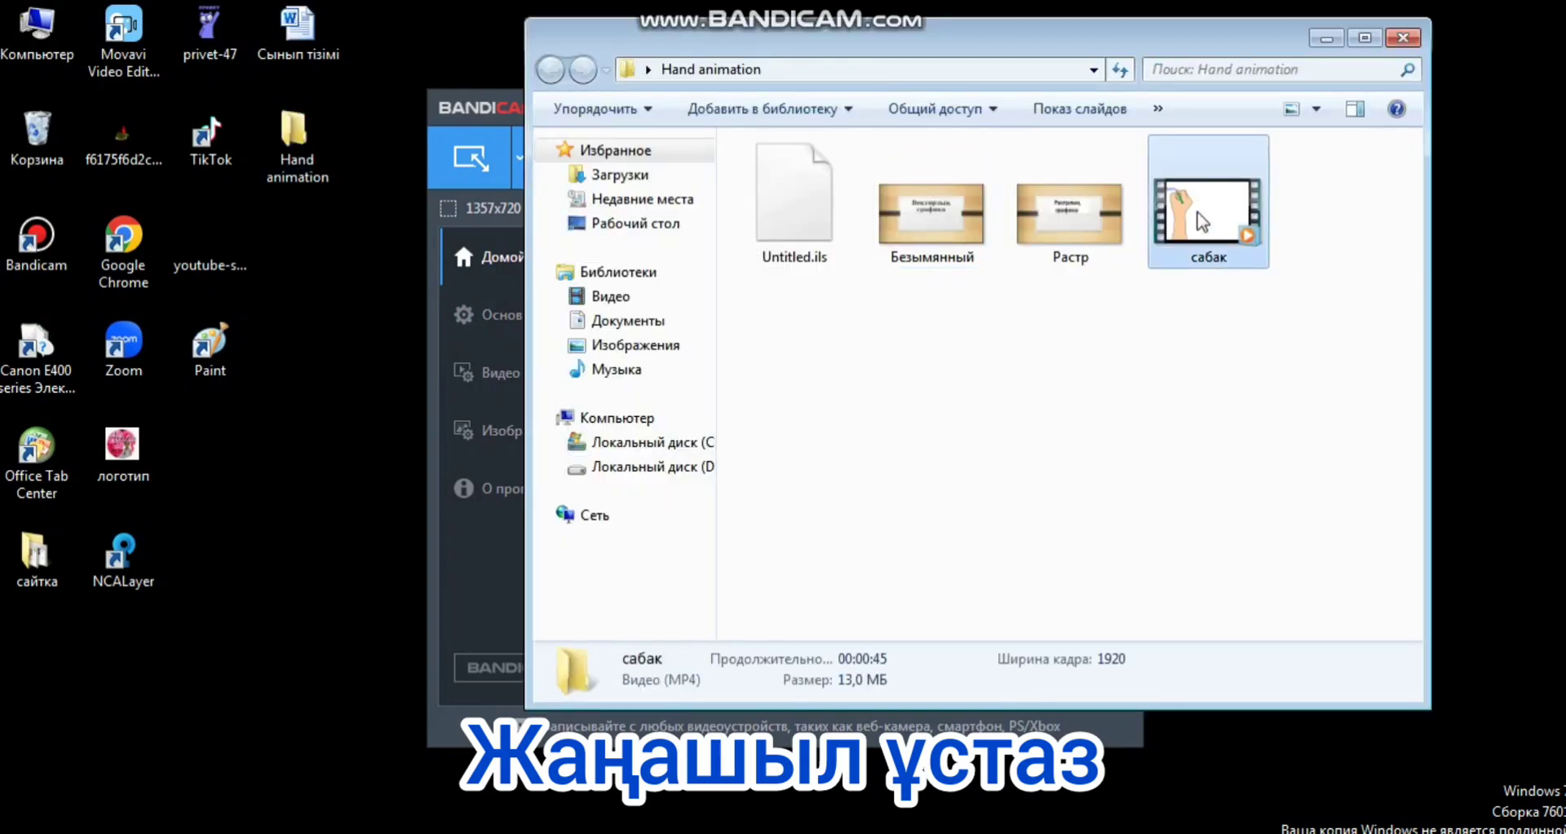
double_click(1200, 220)
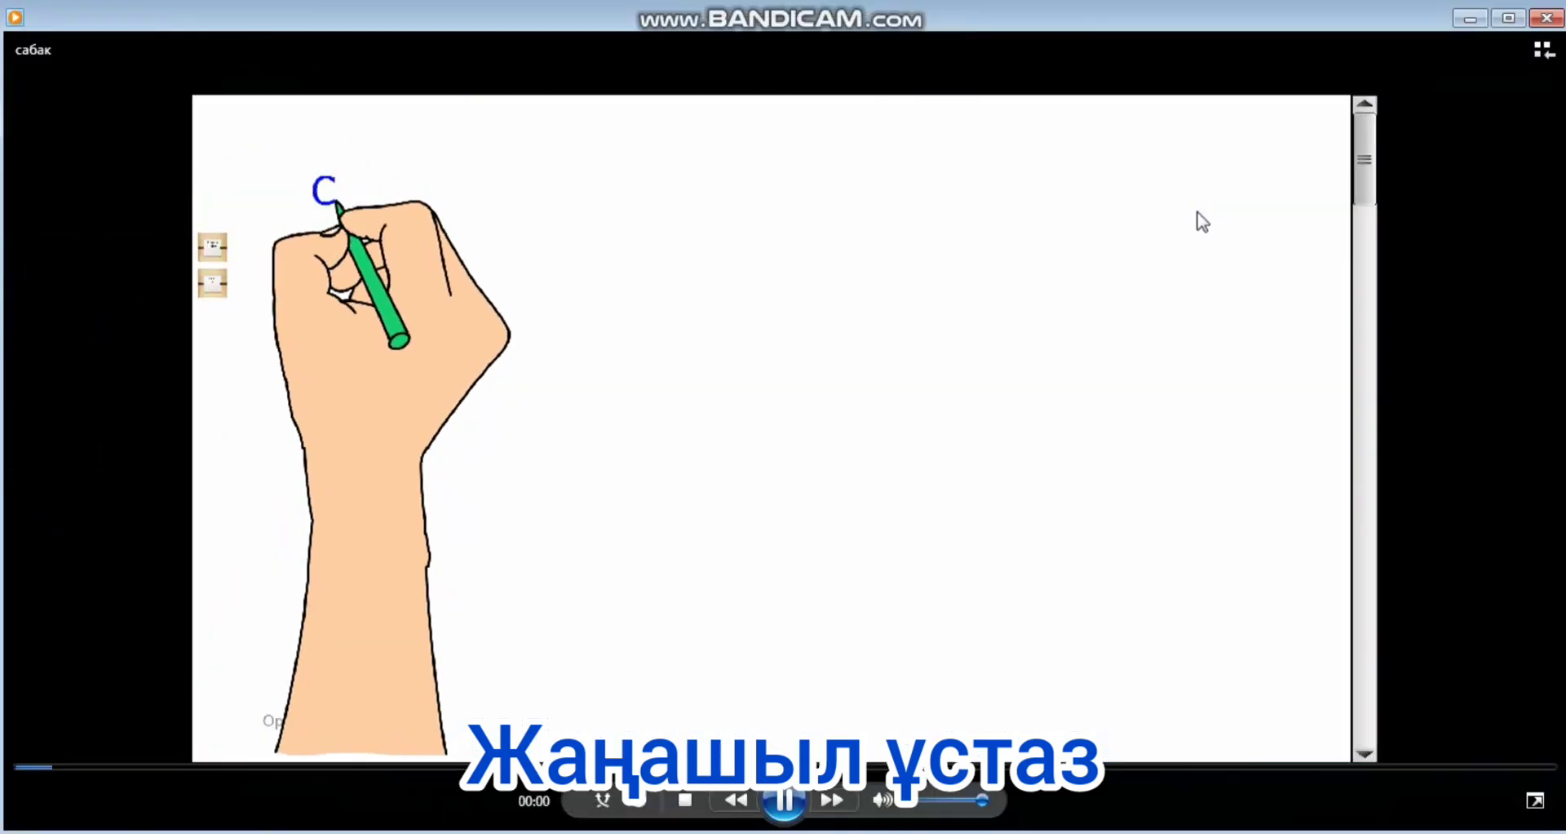